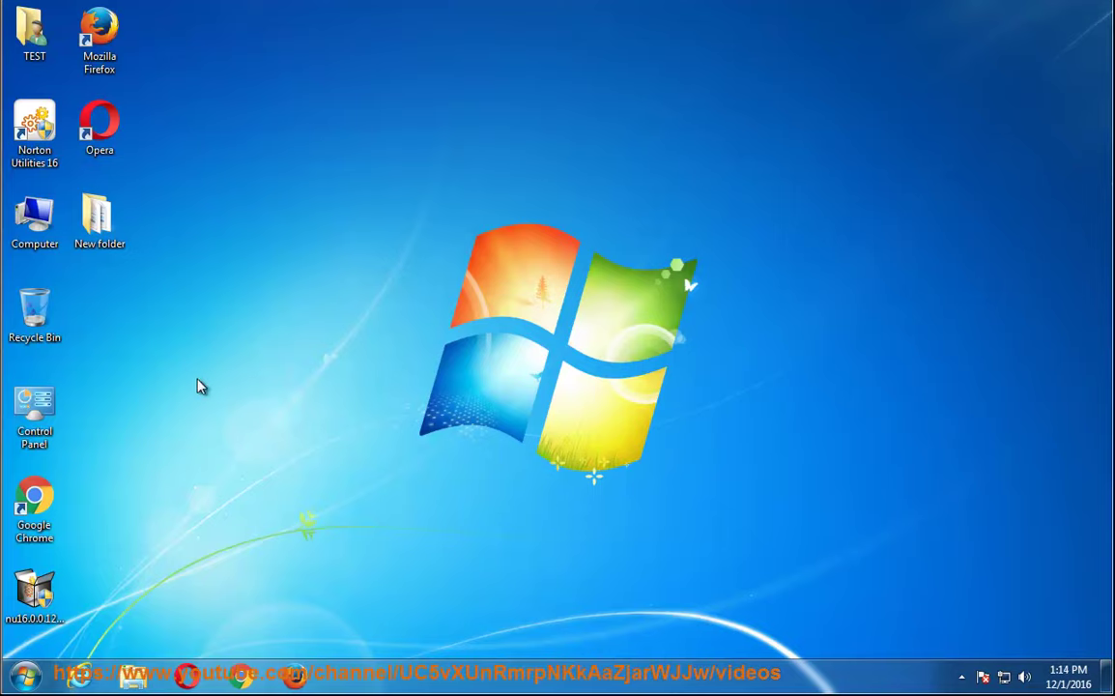
Open the Create a system image wizard from Control Panel's Backup and Restore, and dismiss it without creating an image.
{"action": "double_click", "coordinate": [35, 416]}
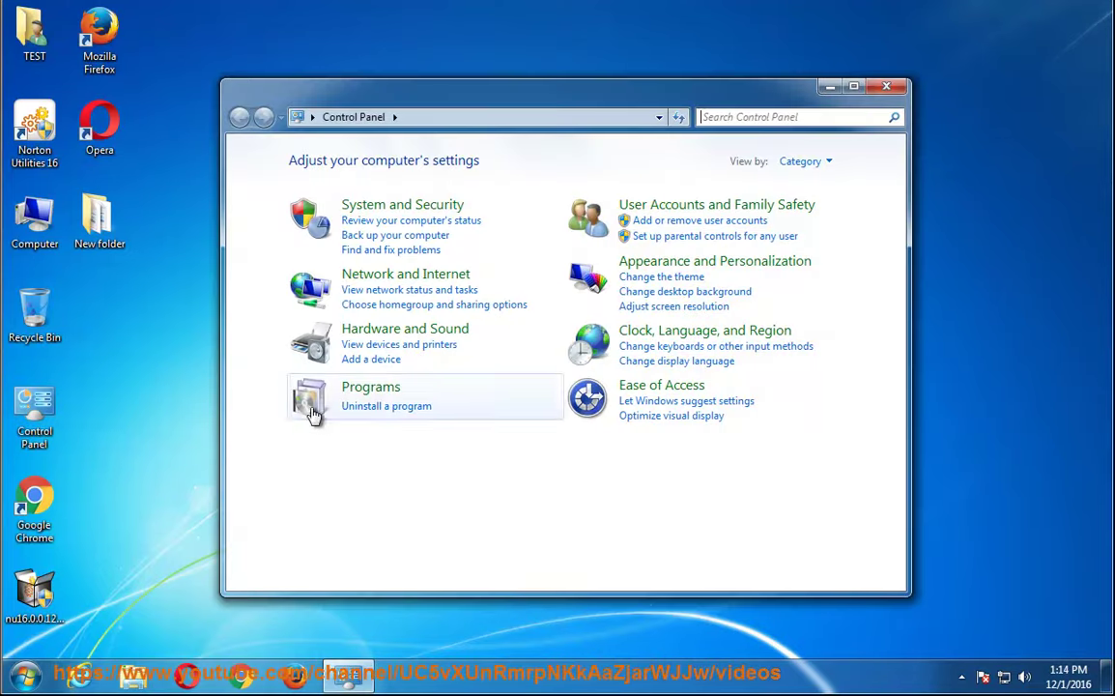
{"action": "left_click", "coordinate": [411, 207]}
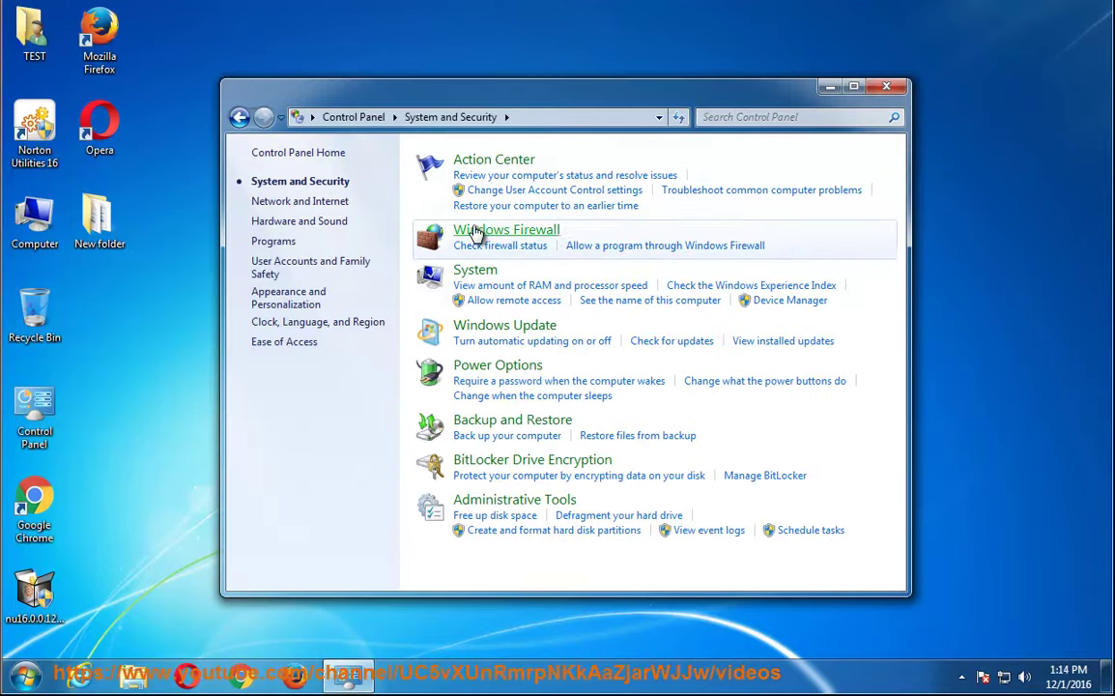
{"action": "left_click", "coordinate": [515, 435]}
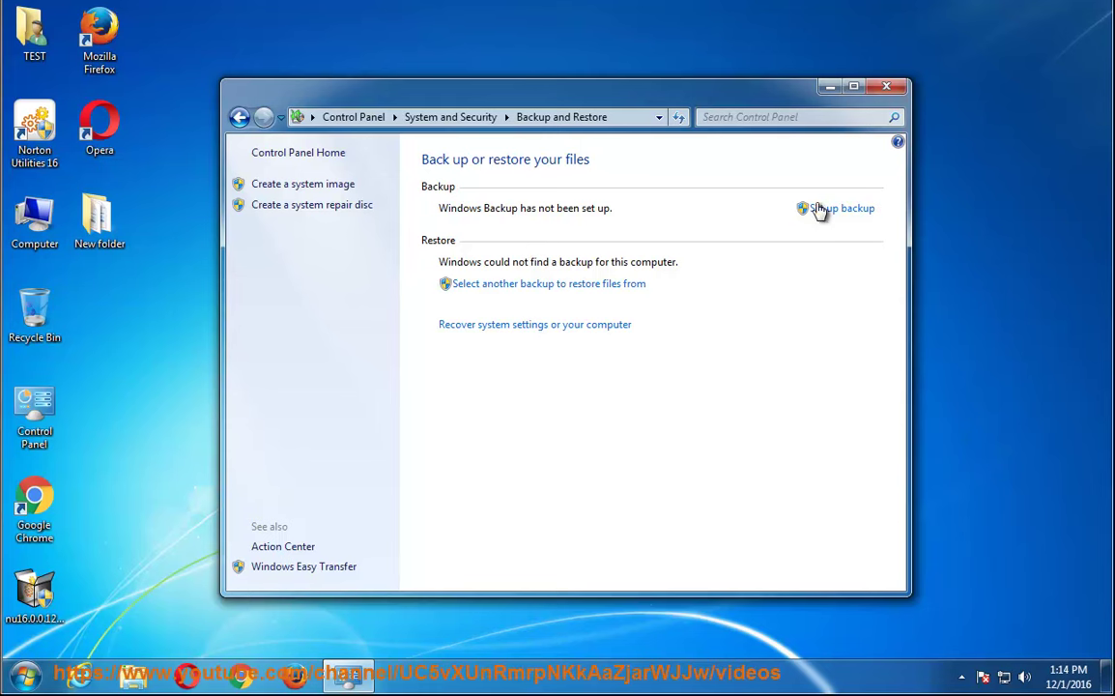
{"action": "left_click", "coordinate": [327, 190]}
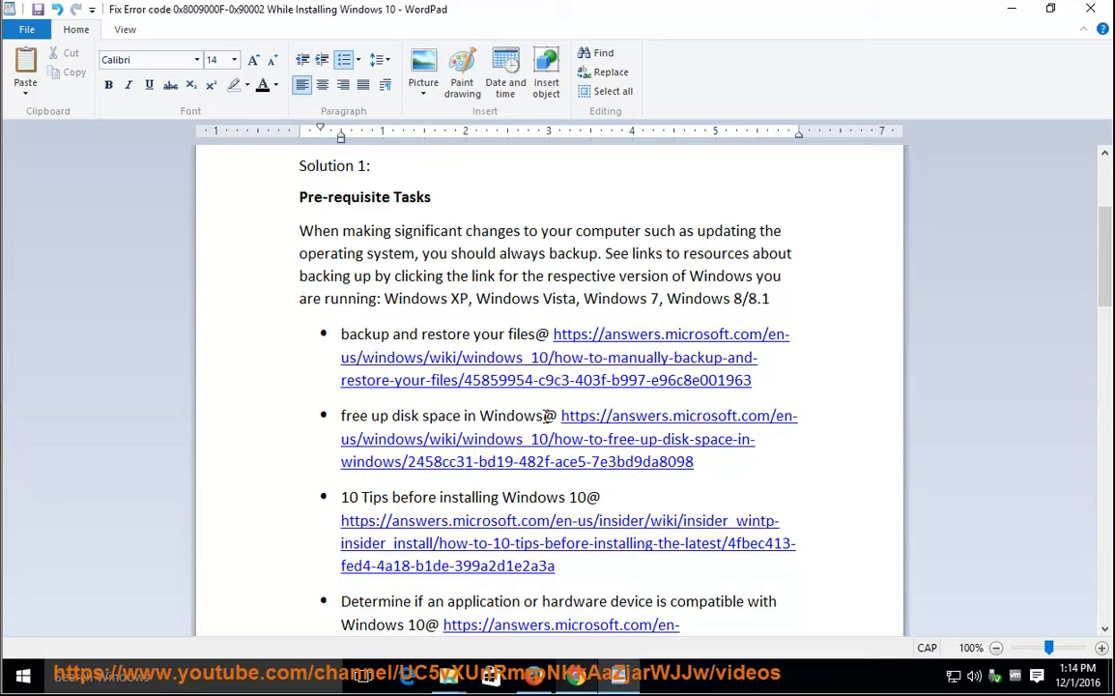
{"action": "left_click_drag", "start_coordinate": [545, 416], "coordinate": [342, 418]}
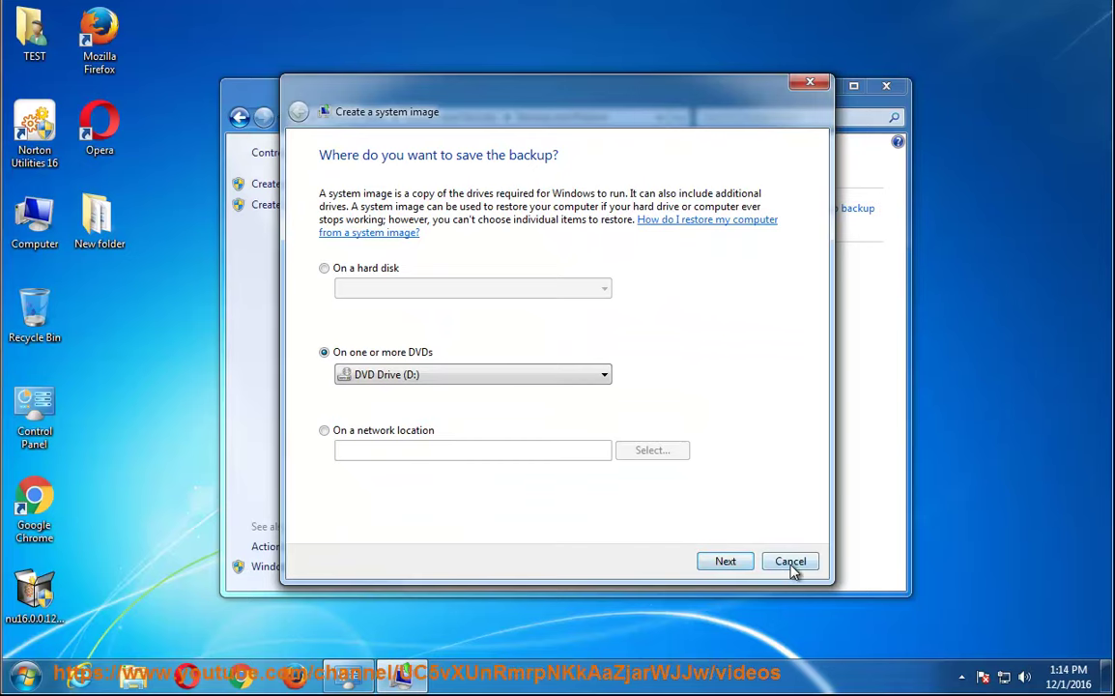
{"action": "left_click", "coordinate": [789, 561]}
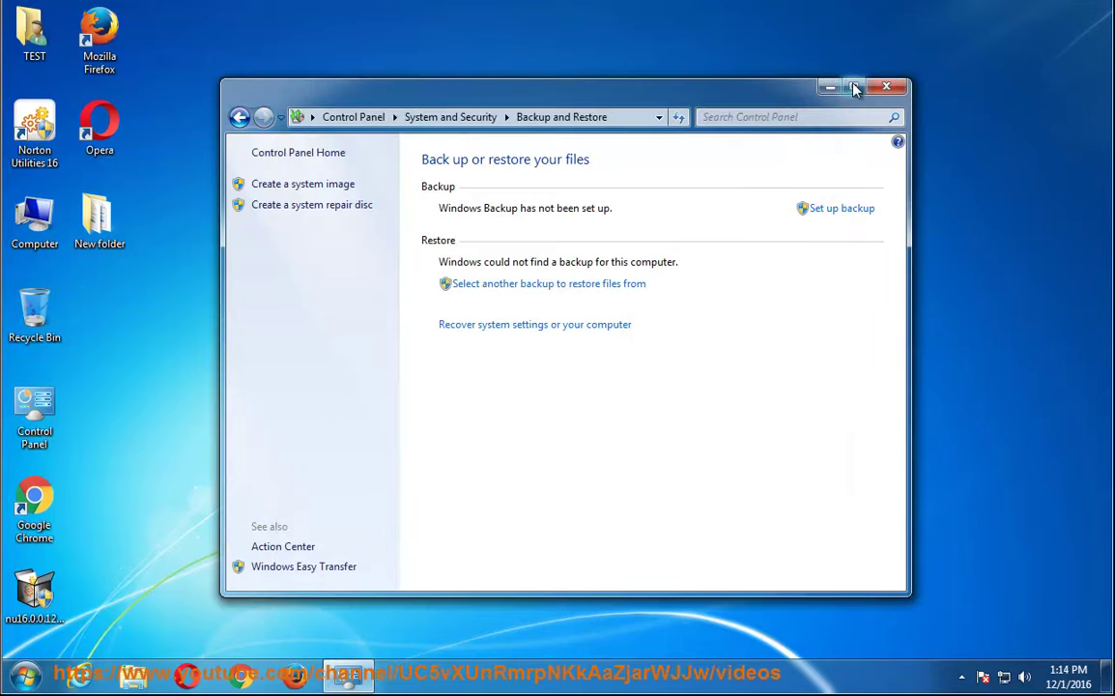
Open the properties of Local Disk (C:) and start a Disk Cleanup scan of the drive.
{"action": "left_click", "coordinate": [312, 117]}
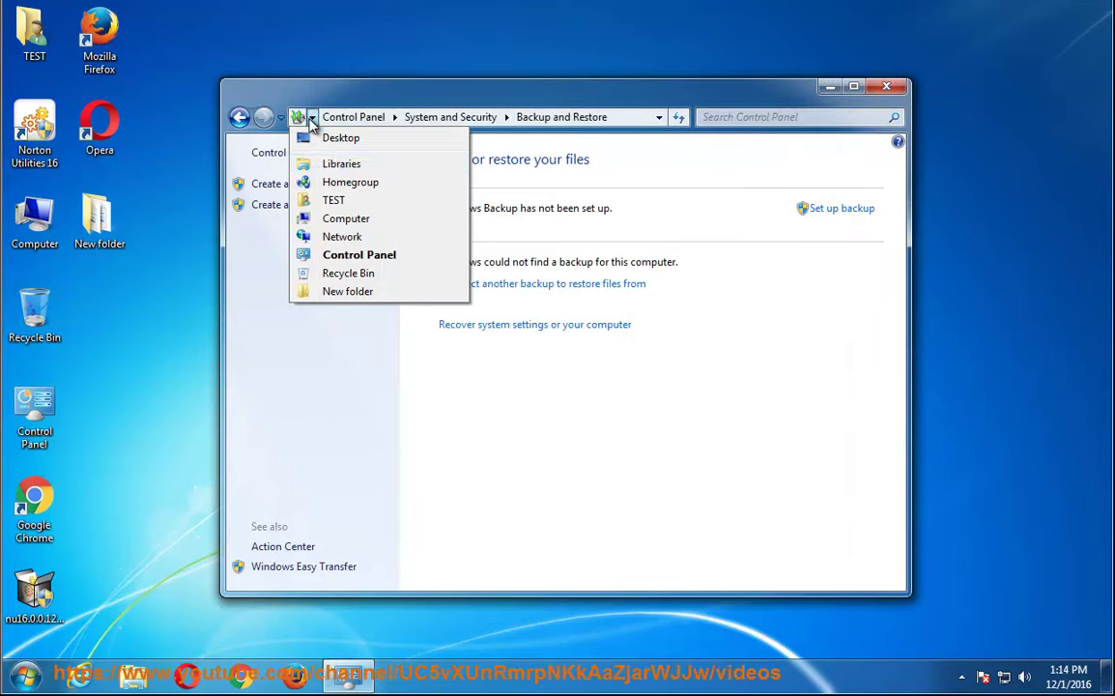
{"action": "left_click", "coordinate": [345, 221]}
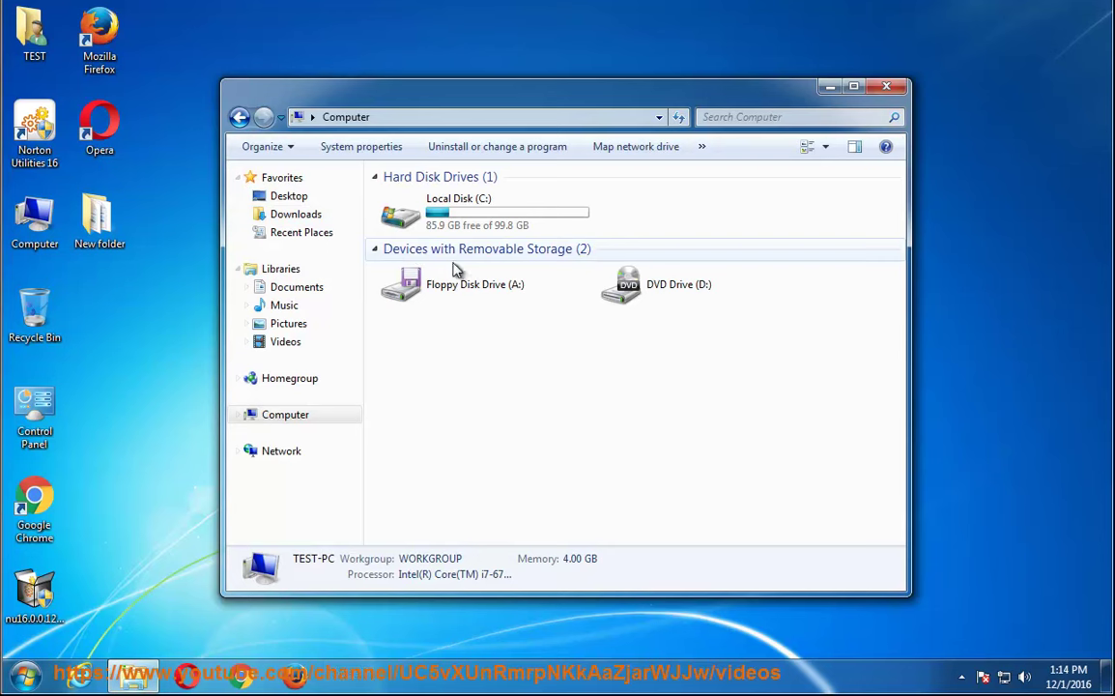
{"action": "left_click", "coordinate": [414, 221]}
{"action": "right_click", "coordinate": [433, 217]}
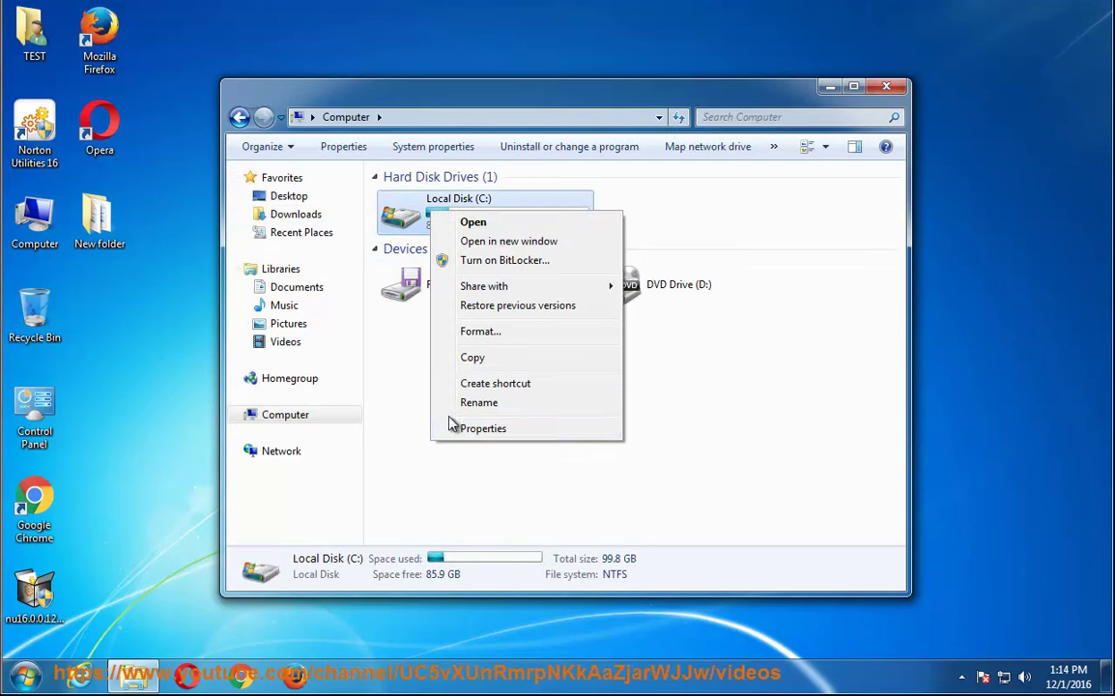
{"action": "left_click", "coordinate": [541, 429]}
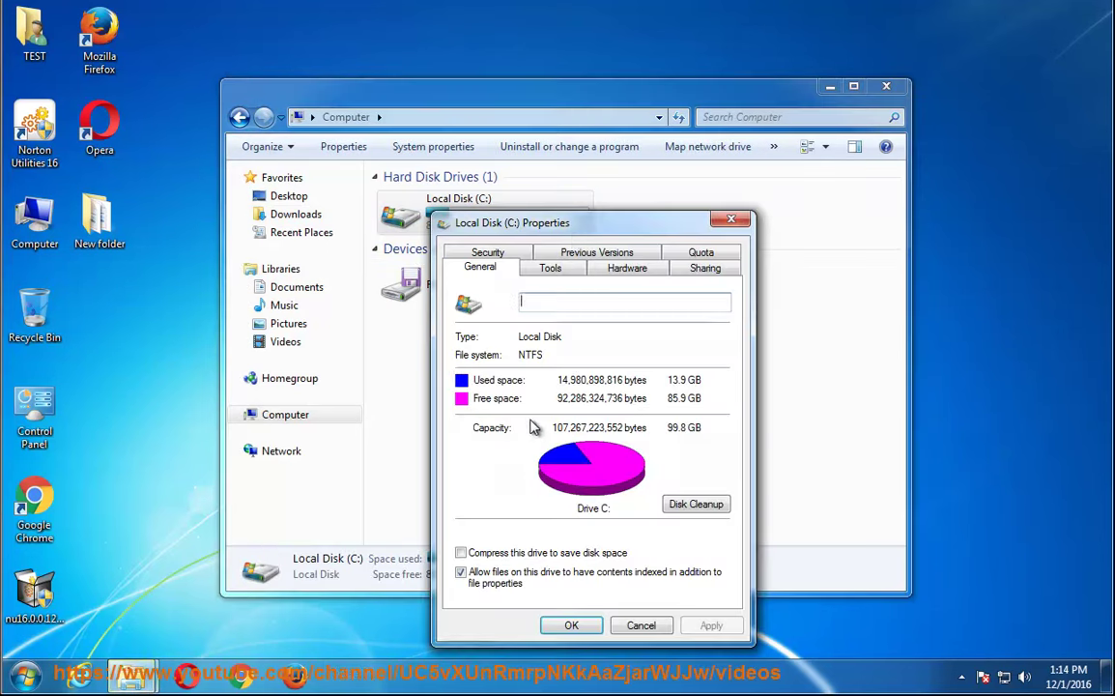
{"action": "left_click", "coordinate": [687, 507]}
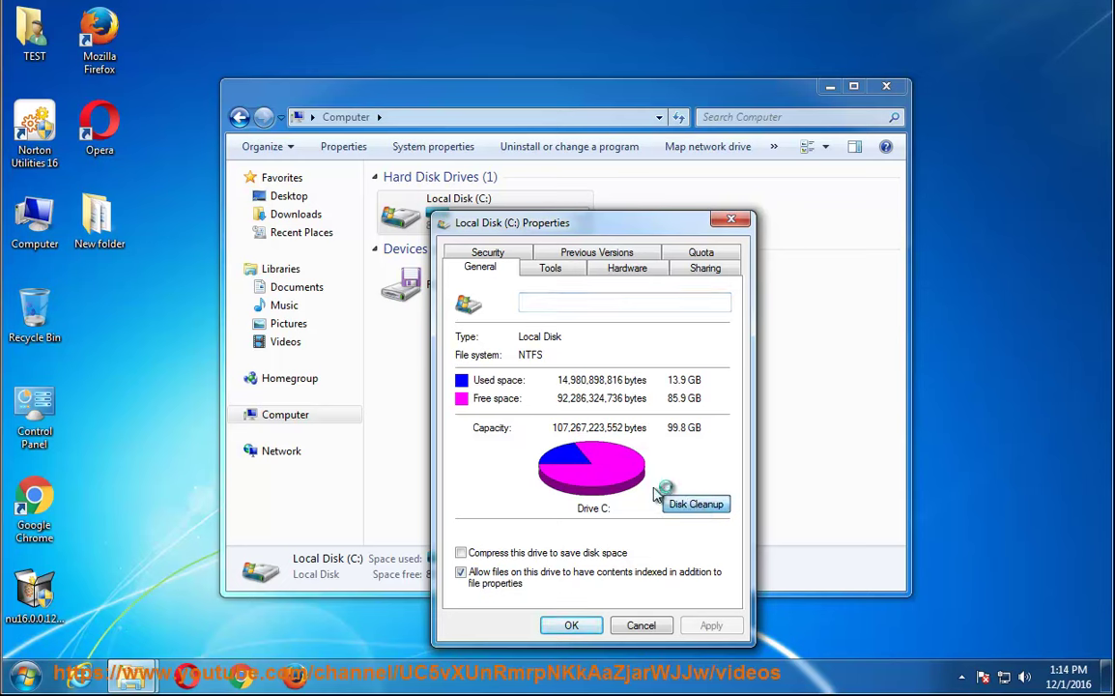
{"action": "left_click_drag", "start_coordinate": [560, 279], "coordinate": [593, 435]}
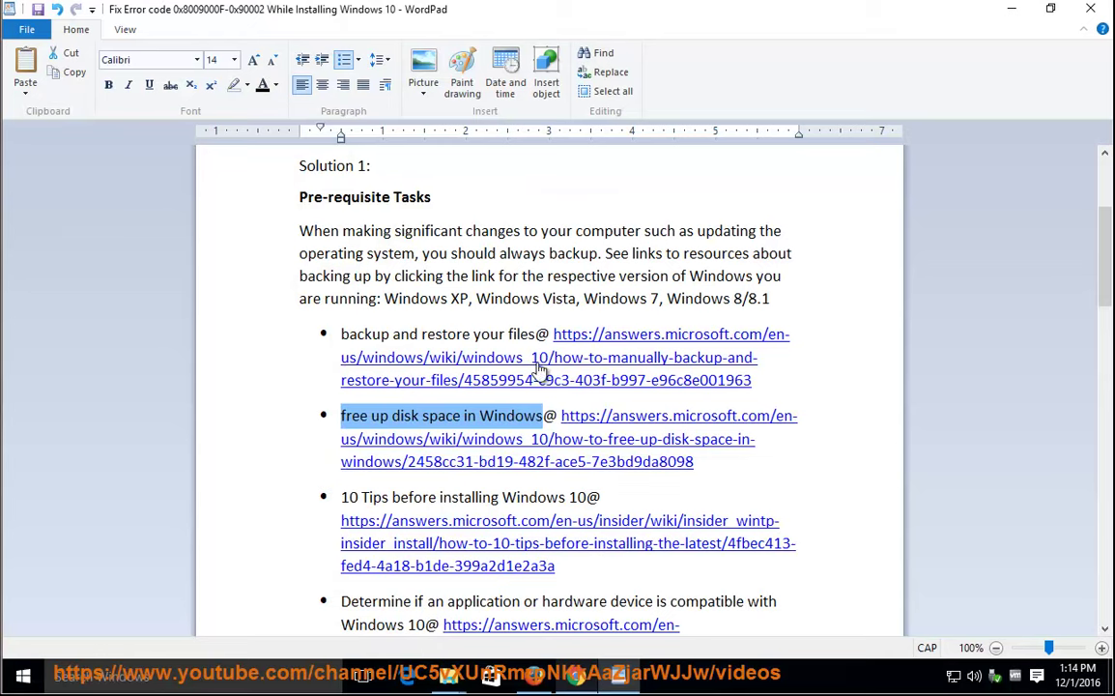
Highlight the WordPad checklist items on 10 tips before installing Windows 10, application or hardware compatibility, and whether documents and apps remain.
{"action": "left_click", "coordinate": [530, 496]}
{"action": "left_click_drag", "start_coordinate": [589, 497], "coordinate": [329, 499]}
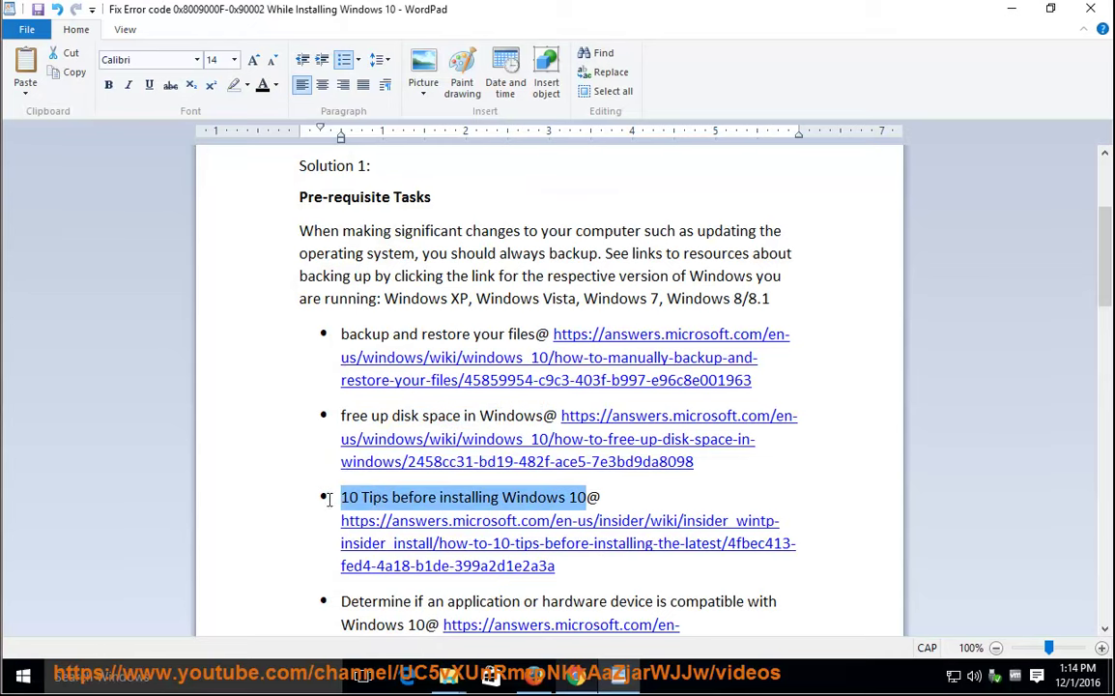
{"action": "scroll", "coordinate": [995, 270], "scroll_direction": "down", "scroll_amount": 3}
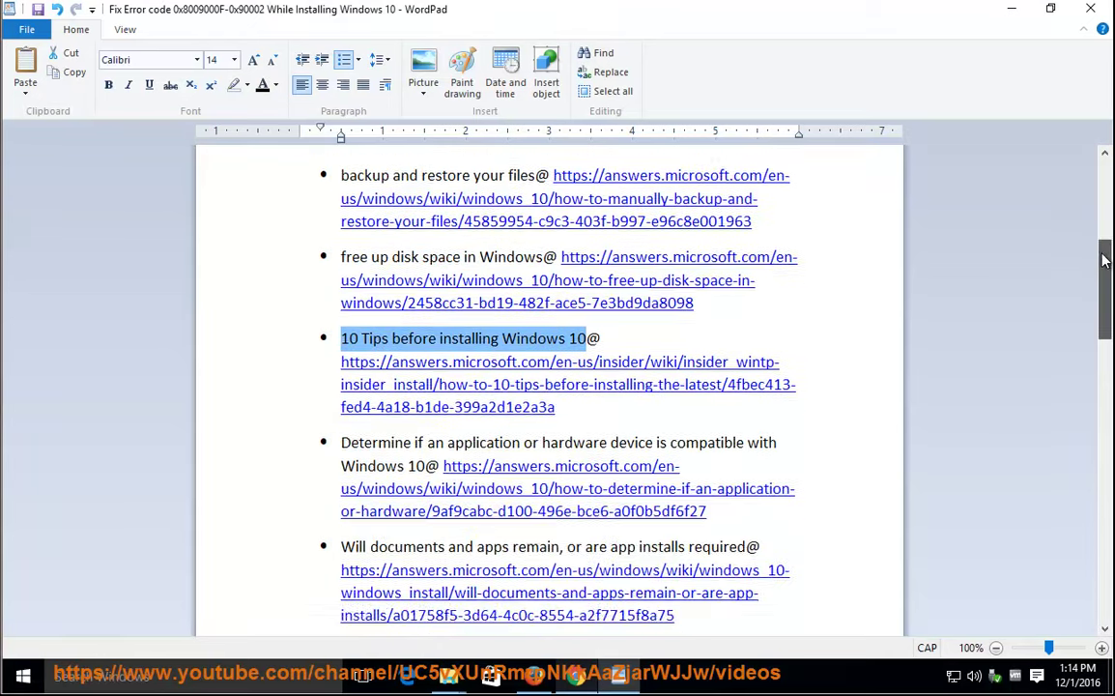
{"action": "left_click_drag", "start_coordinate": [426, 414], "coordinate": [340, 393]}
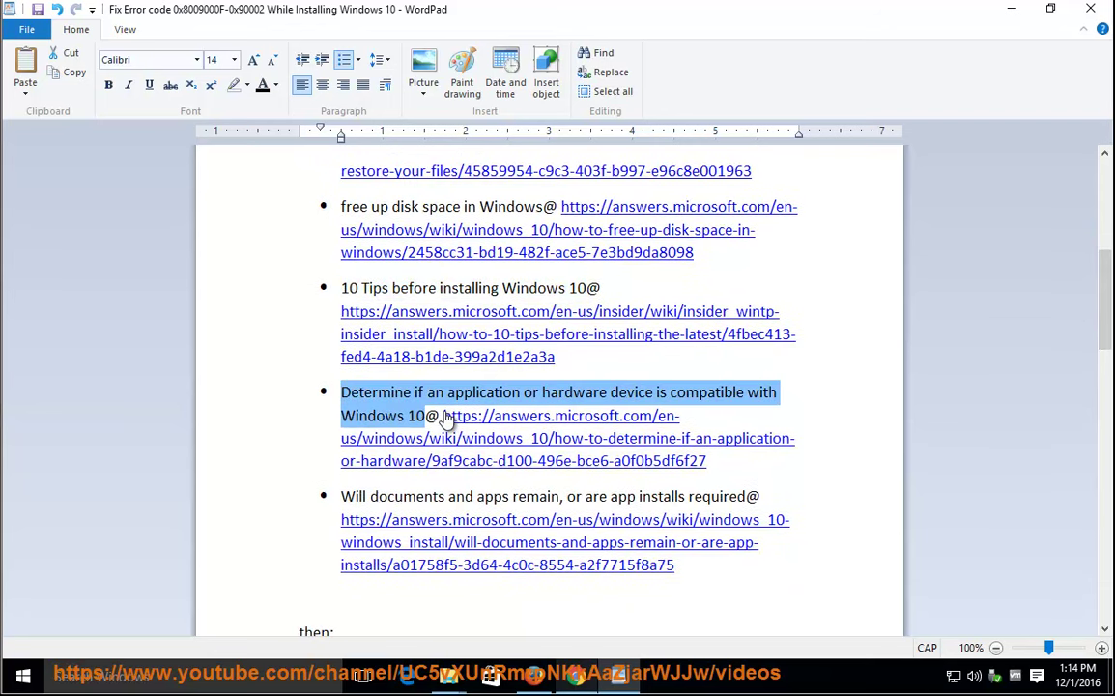
{"action": "left_click_drag", "start_coordinate": [745, 496], "coordinate": [355, 498]}
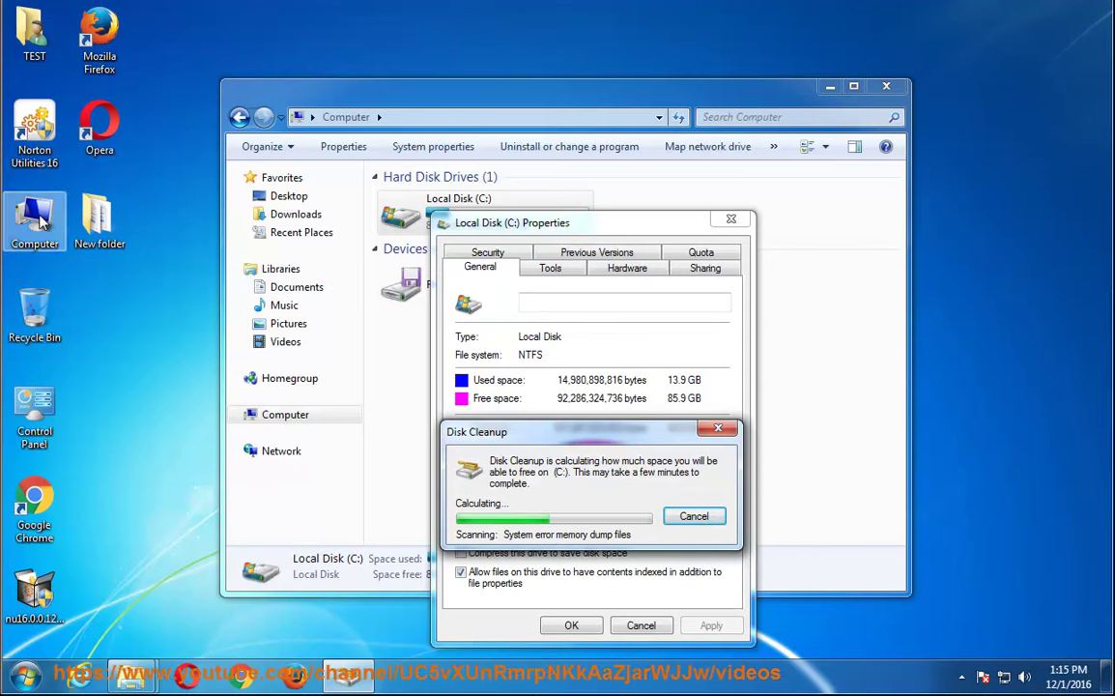
Open the TEST user folder from the desktop and copy all the folders in it.
{"action": "double_click", "coordinate": [62, 222]}
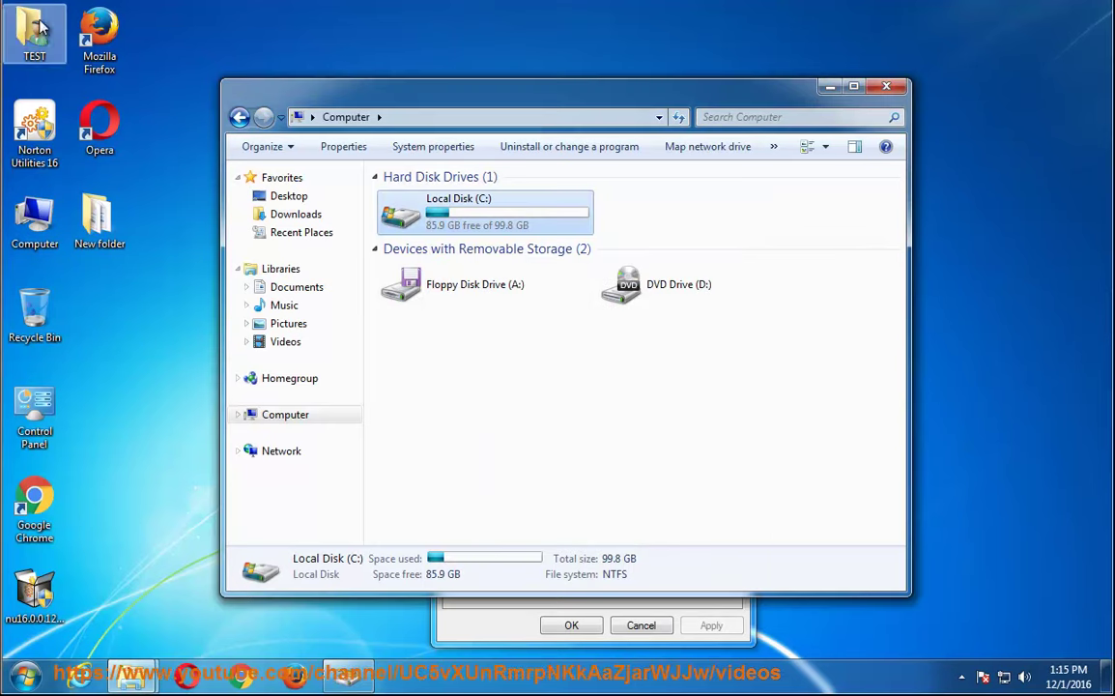
{"action": "double_click", "coordinate": [34, 34]}
{"action": "left_click_drag", "start_coordinate": [889, 377], "coordinate": [464, 256]}
{"action": "right_click", "coordinate": [572, 266]}
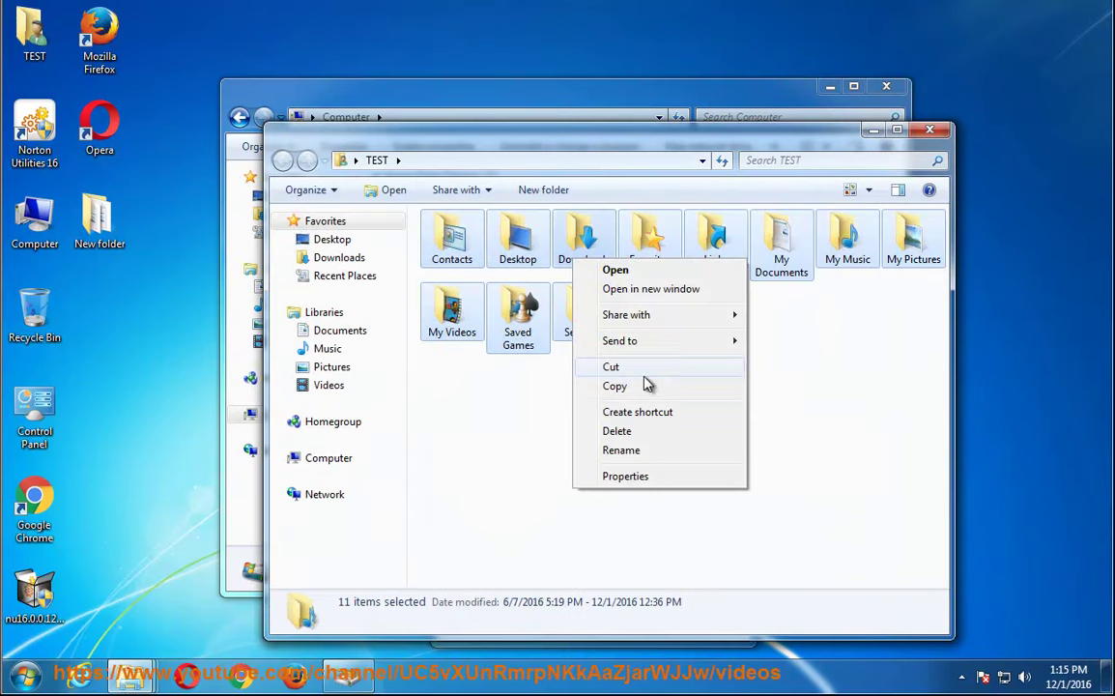
{"action": "left_click", "coordinate": [666, 388]}
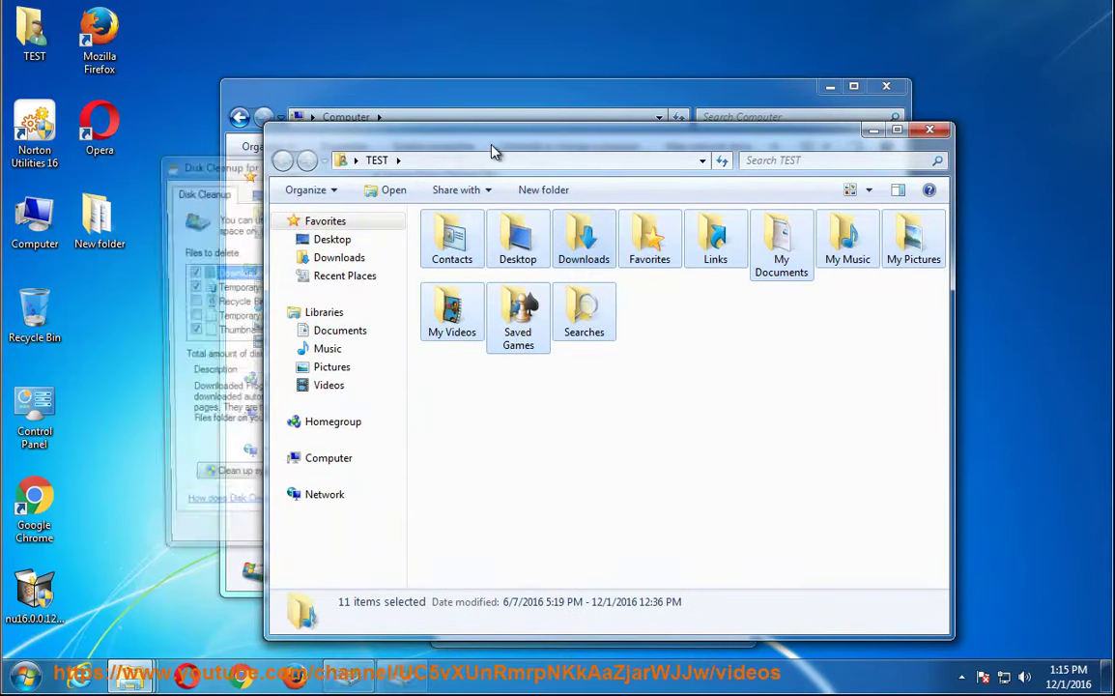
Move the TEST window aside and have Disk Cleanup scan the system files on drive C: as well.
{"action": "left_click_drag", "start_coordinate": [443, 132], "coordinate": [734, 166]}
{"action": "left_click", "coordinate": [360, 512]}
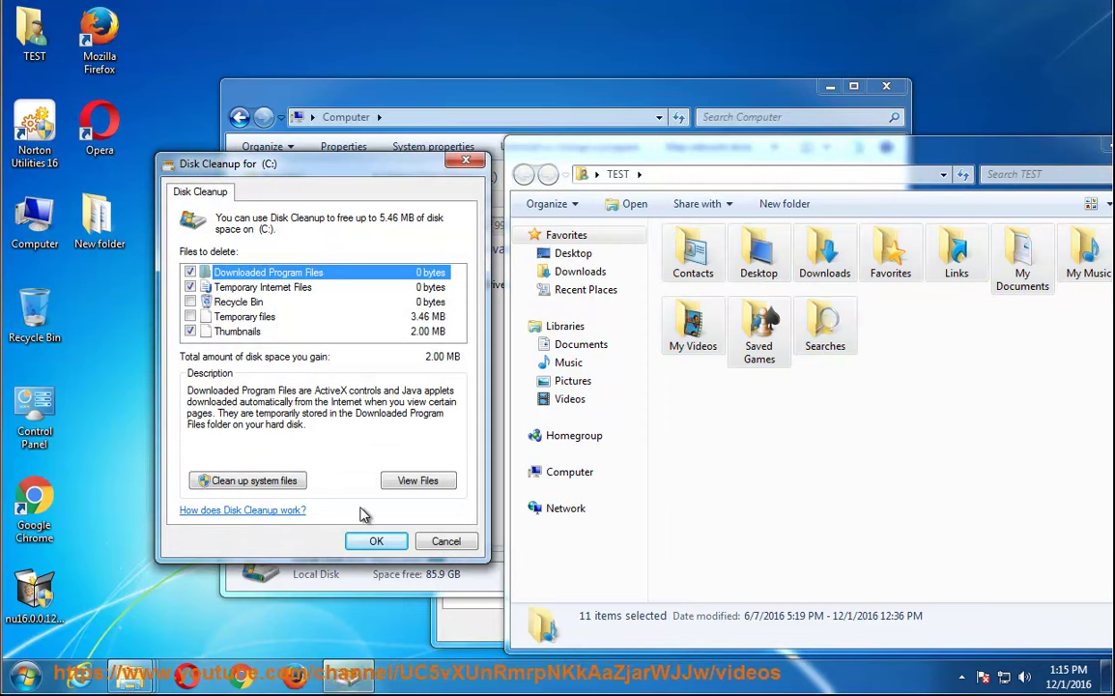
{"action": "left_click", "coordinate": [274, 486]}
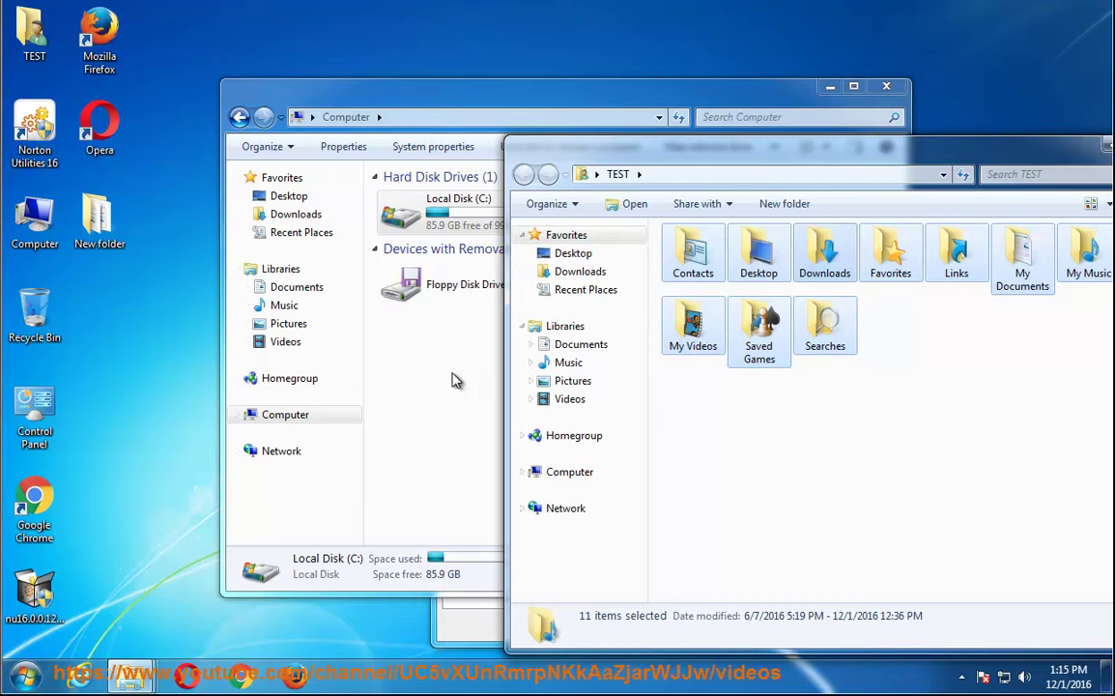
Create a new folder on the desktop.
{"action": "left_click", "coordinate": [454, 380]}
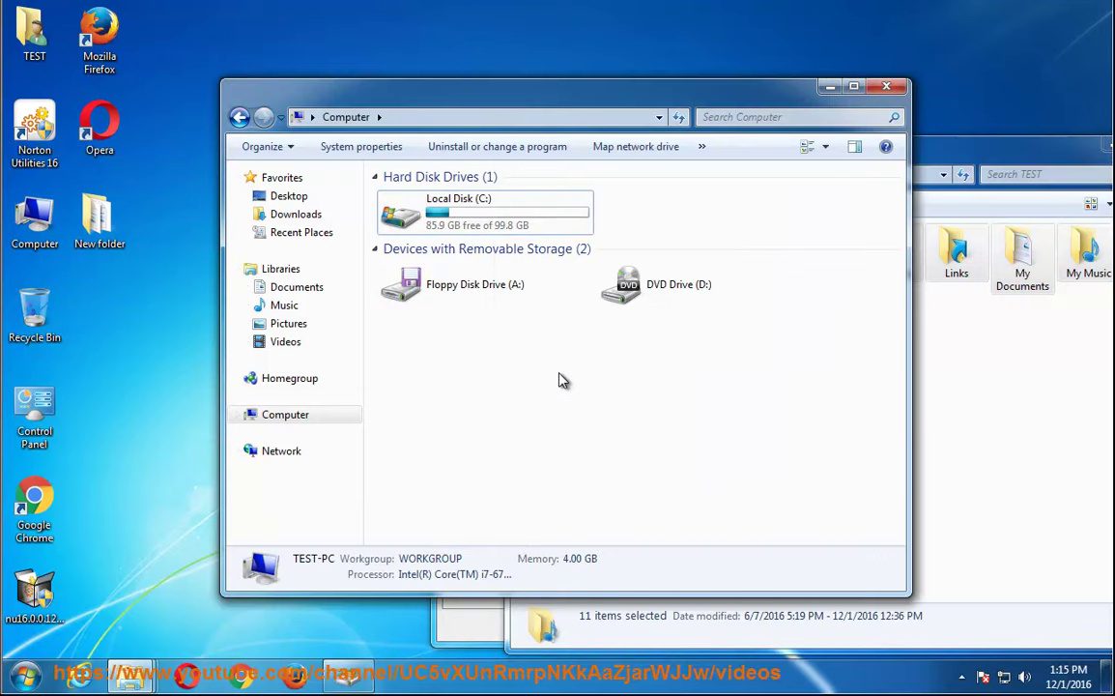
{"action": "right_click", "coordinate": [120, 288]}
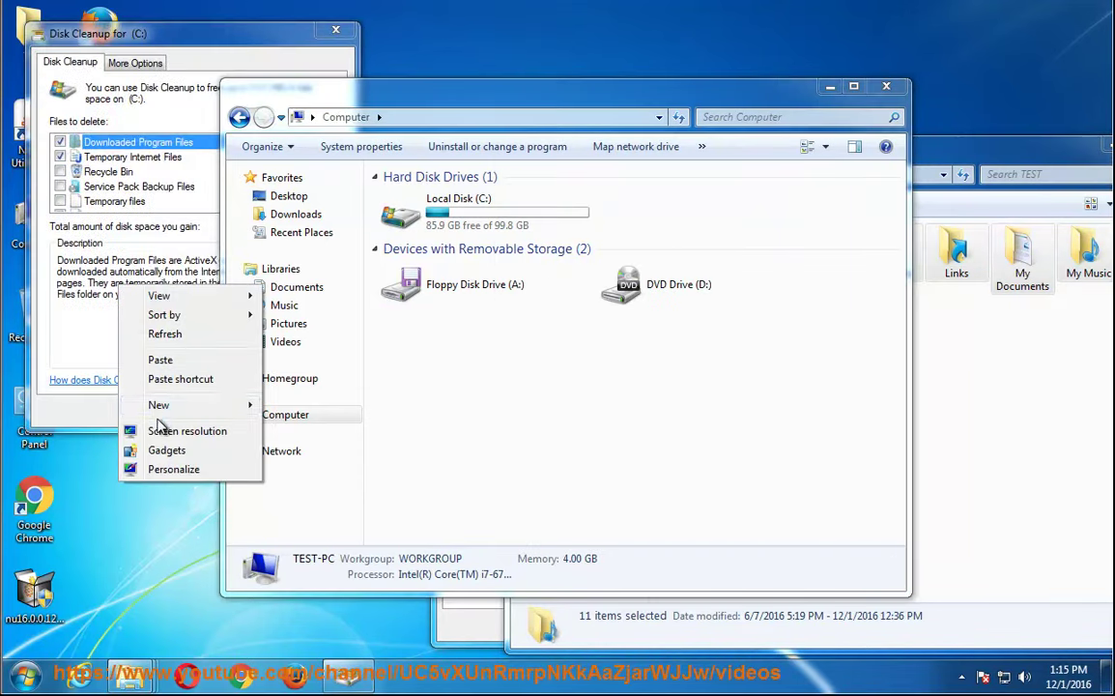
{"action": "left_click", "coordinate": [338, 428]}
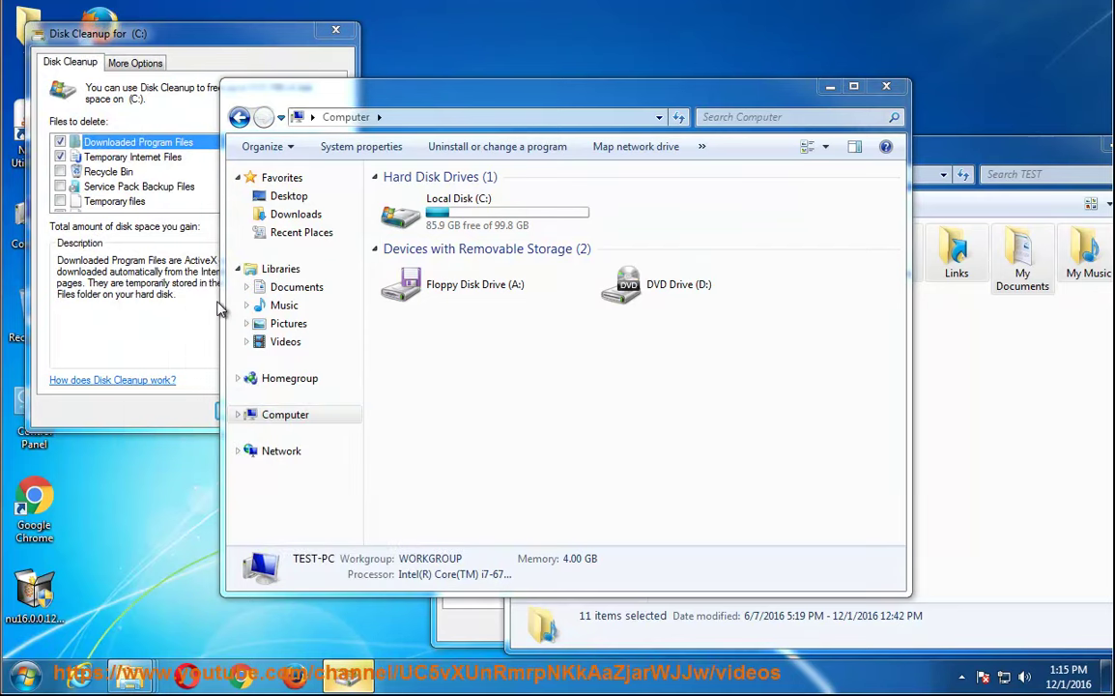
Include Service Pack Backup Files in the Disk Cleanup selection for C:, and cancel the cleanup.
{"action": "left_click_drag", "start_coordinate": [237, 36], "coordinate": [650, 163]}
{"action": "left_click_drag", "start_coordinate": [741, 278], "coordinate": [749, 315]}
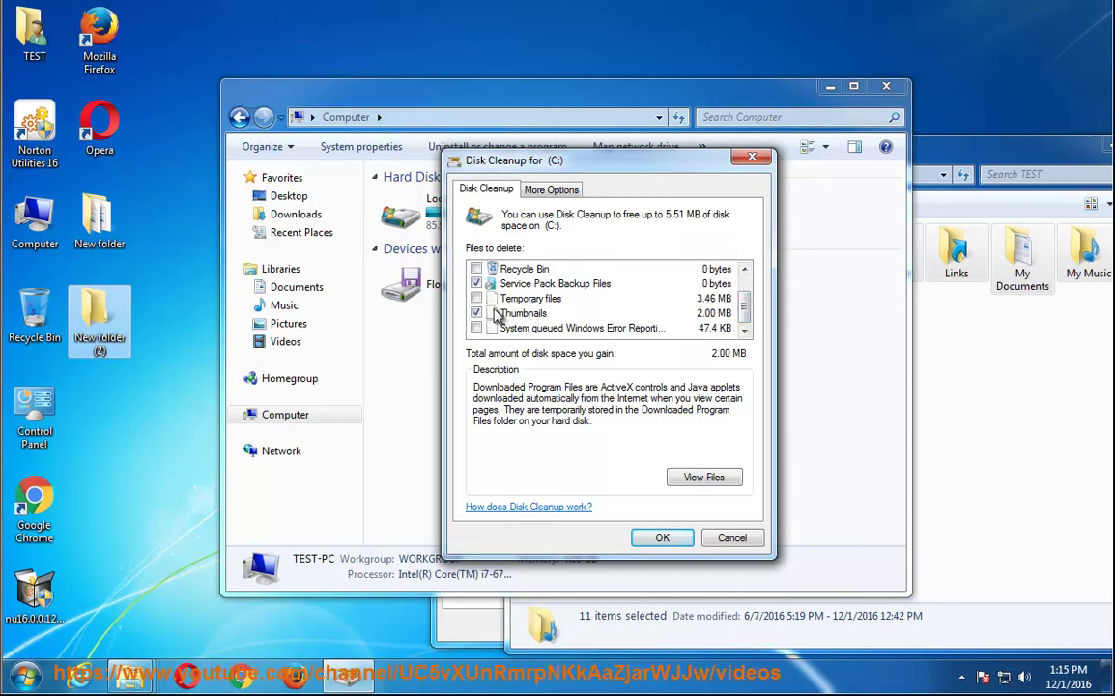
{"action": "left_click", "coordinate": [722, 537]}
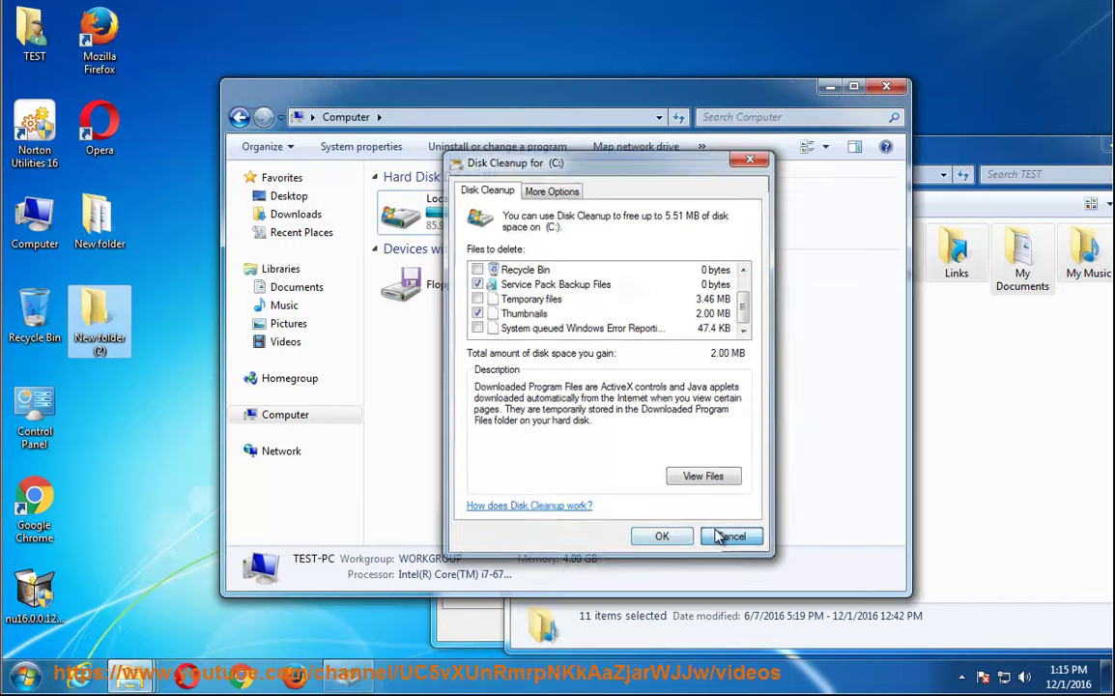
{"action": "left_click", "coordinate": [888, 89]}
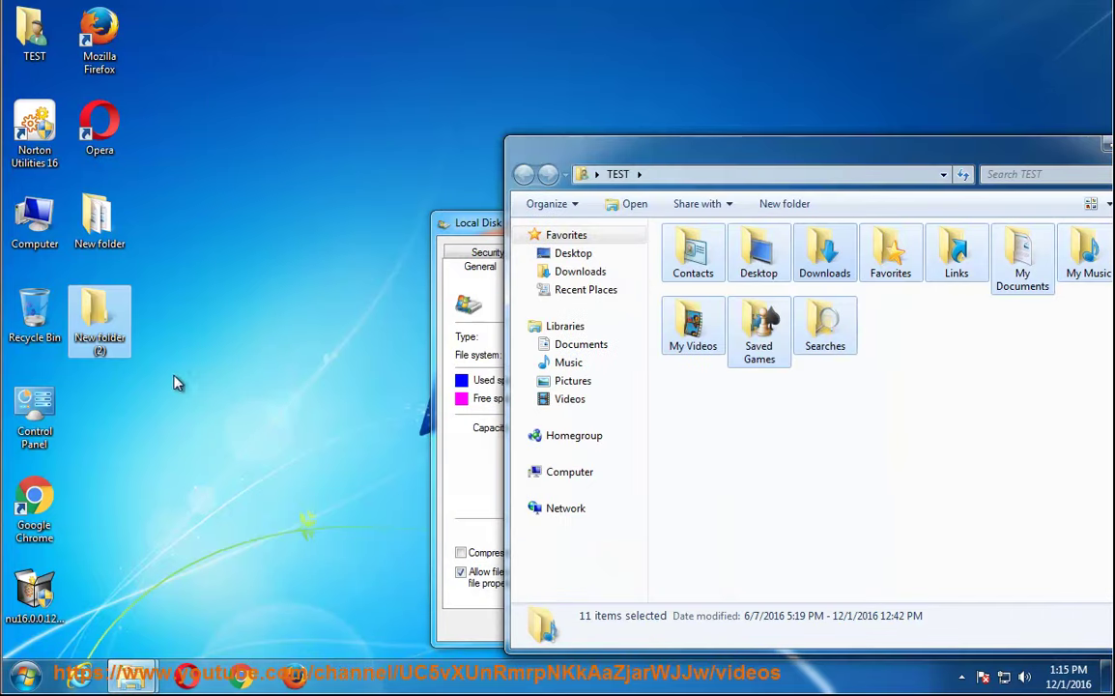
Rename the new desktop folder as BAKFILES and open it.
{"action": "left_click", "coordinate": [99, 338]}
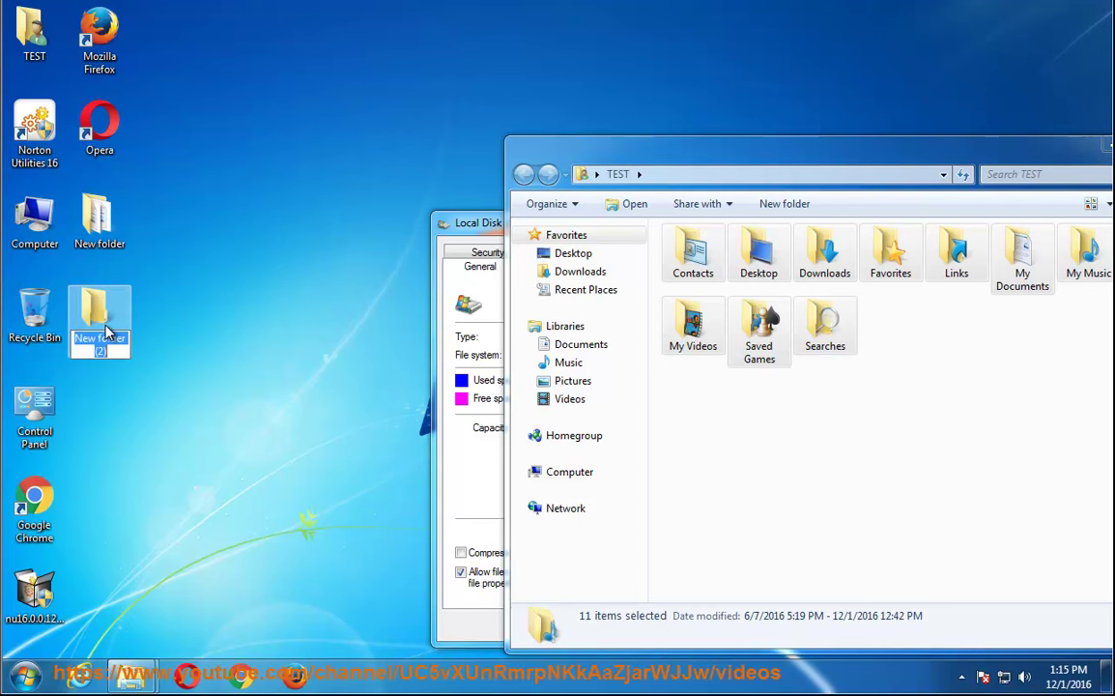
{"action": "type", "text": "bak"}
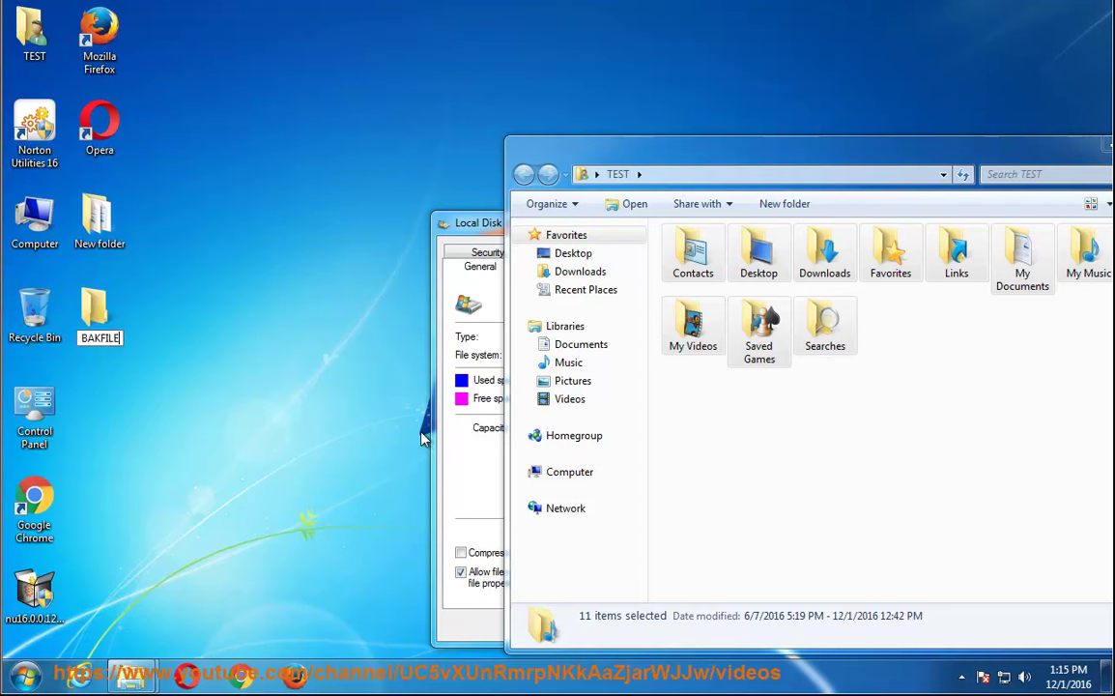
{"action": "key", "text": "Return"}
{"action": "key", "text": "Return"}
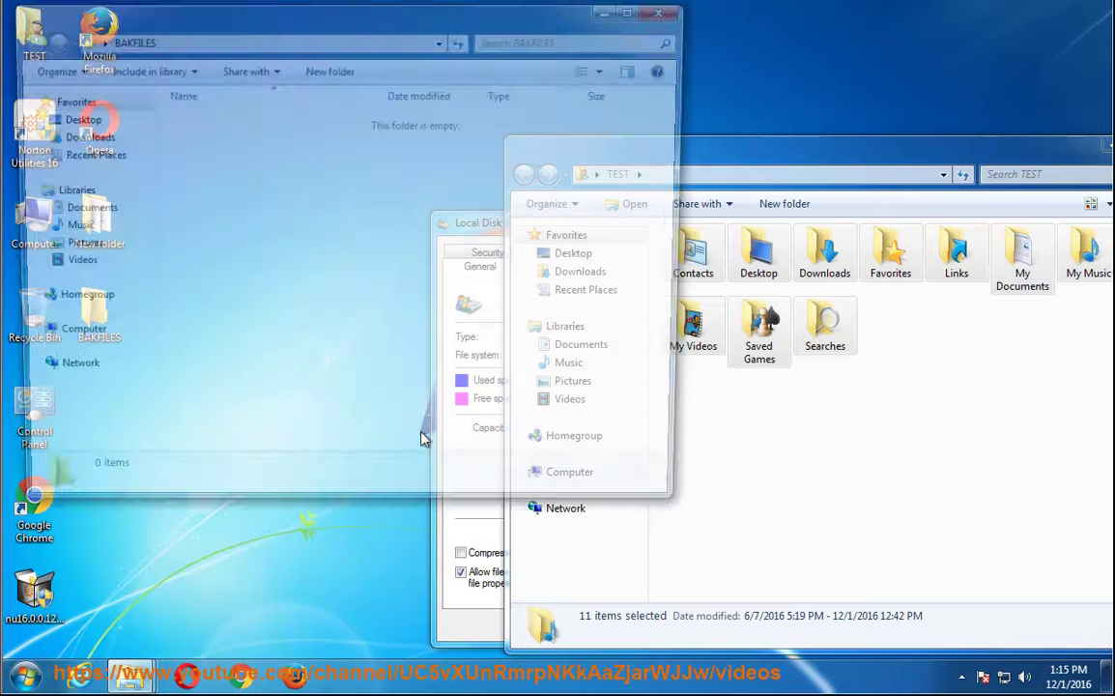
Paste the copied user folders into BAKFILES, skipping the Desktop folder.
{"action": "right_click", "coordinate": [354, 205]}
{"action": "left_click", "coordinate": [397, 323]}
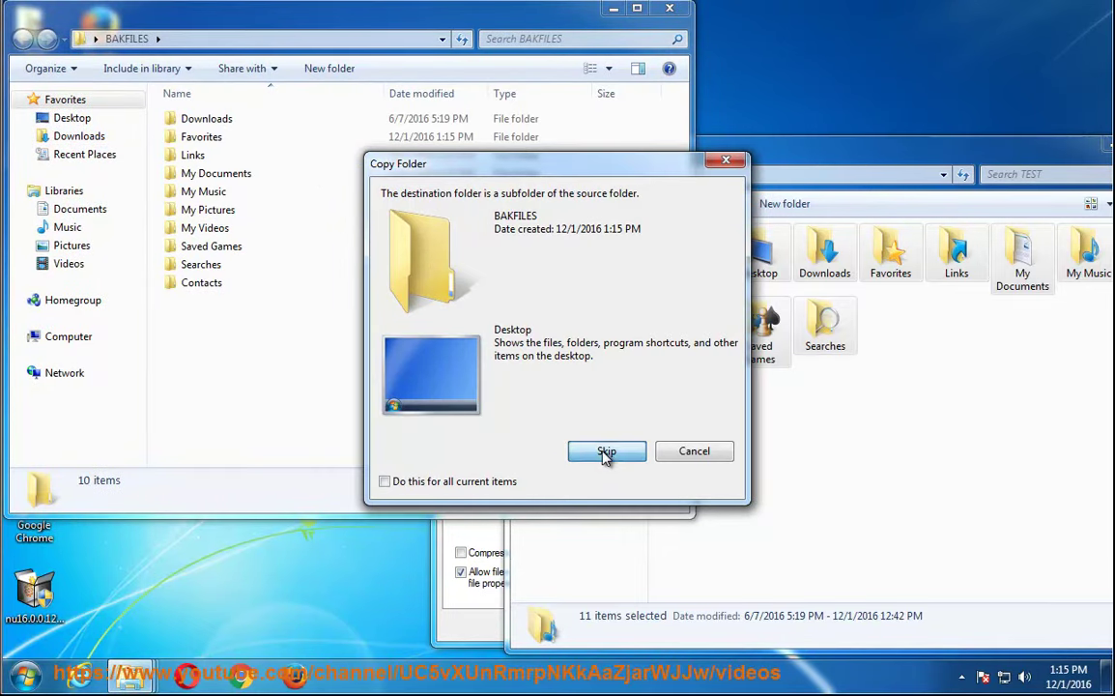
{"action": "left_click", "coordinate": [633, 462]}
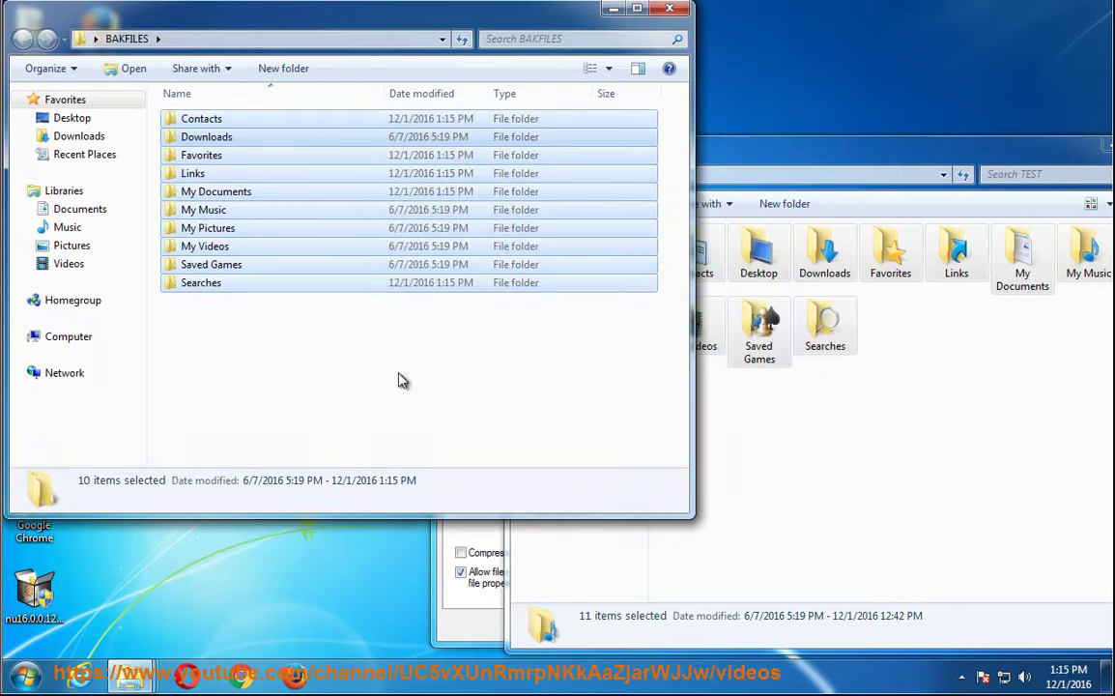
Return to the WordPad notes and review the items on downloading and upgrading with the Windows 10 ISO file.
{"action": "left_click", "coordinate": [804, 425]}
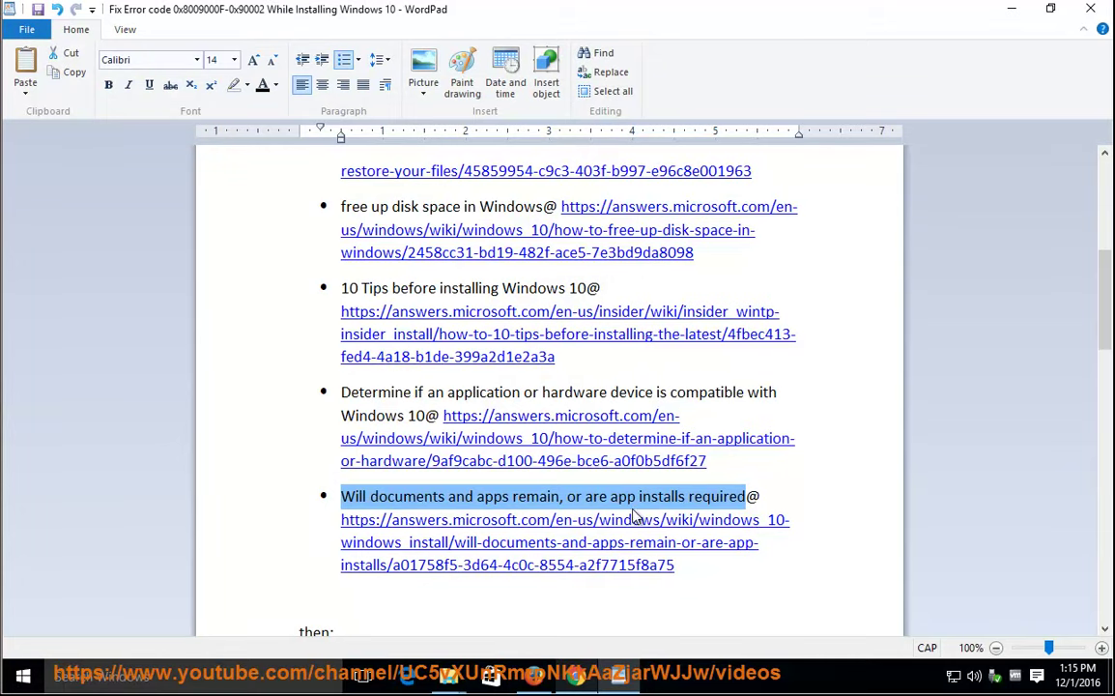
{"action": "left_click", "coordinate": [636, 500]}
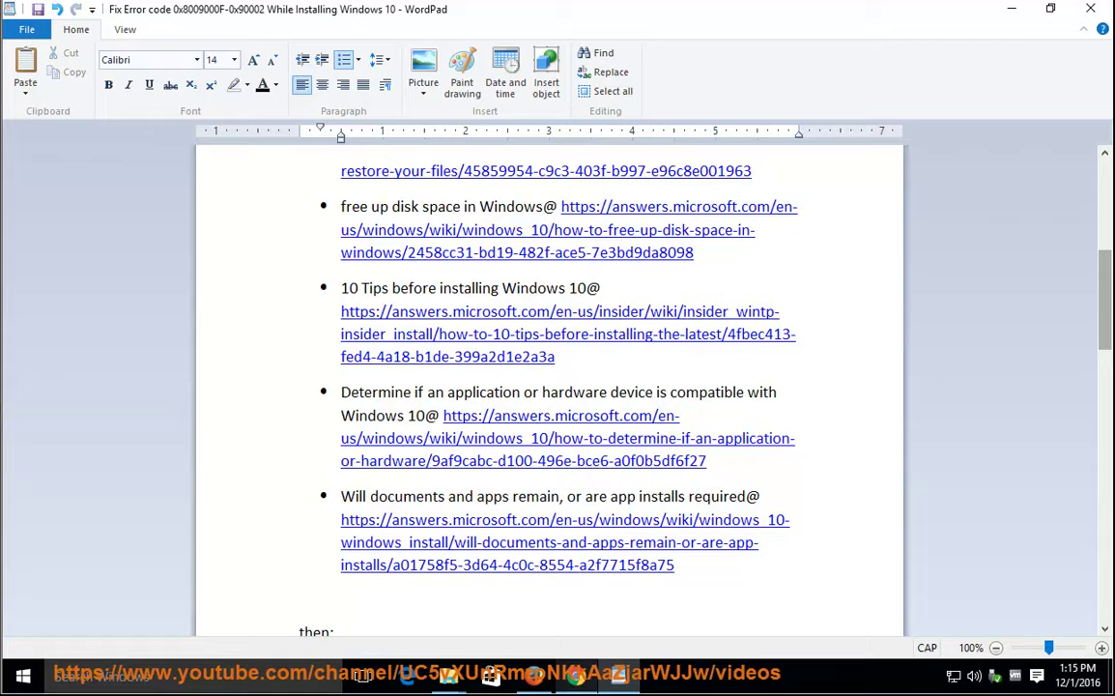
{"action": "scroll", "coordinate": [1099, 367], "scroll_direction": "down", "scroll_amount": 5}
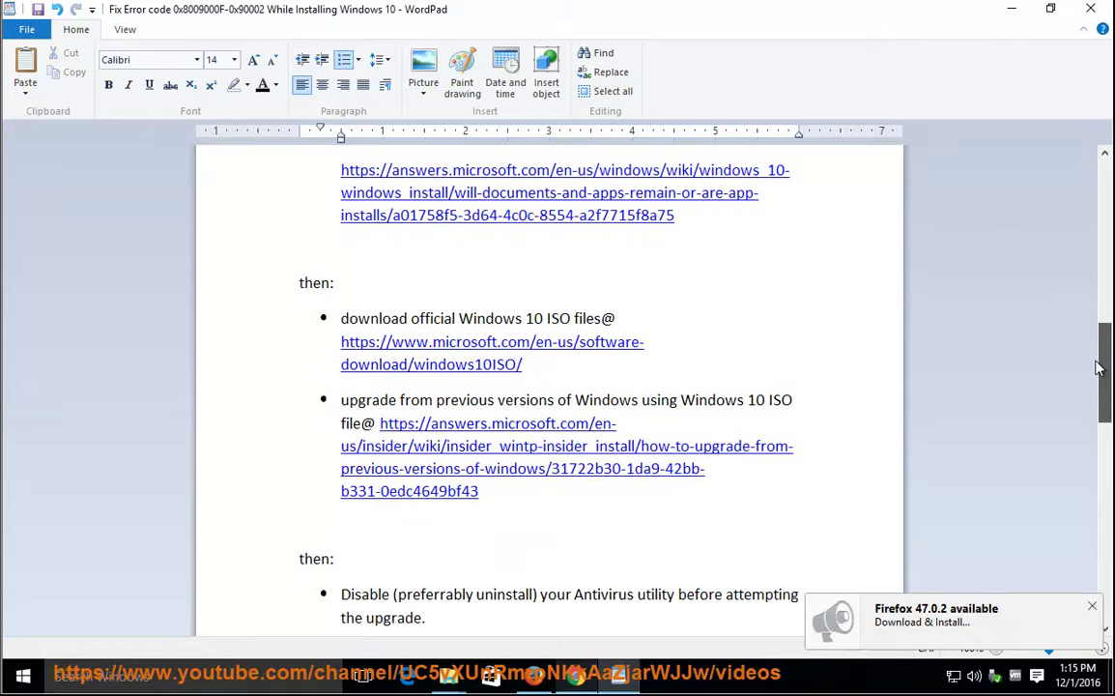
Copy the Microsoft link for downloading the official Windows 10 ISO files from the WordPad notes.
{"action": "left_click_drag", "start_coordinate": [603, 318], "coordinate": [311, 324]}
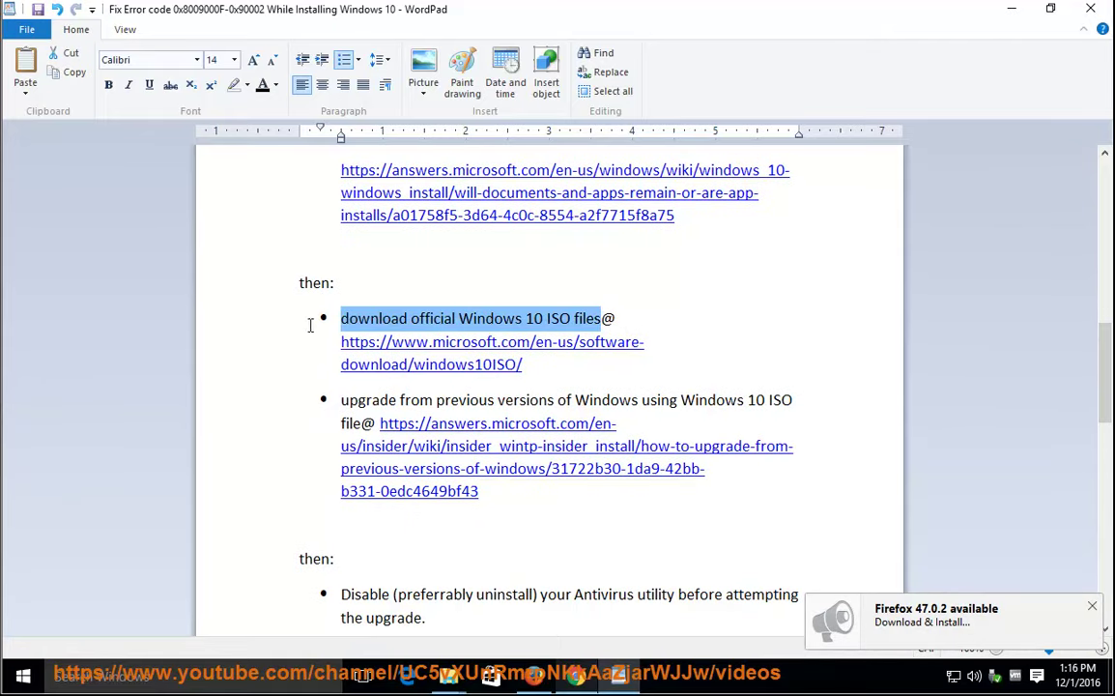
{"action": "left_click_drag", "start_coordinate": [548, 367], "coordinate": [358, 354]}
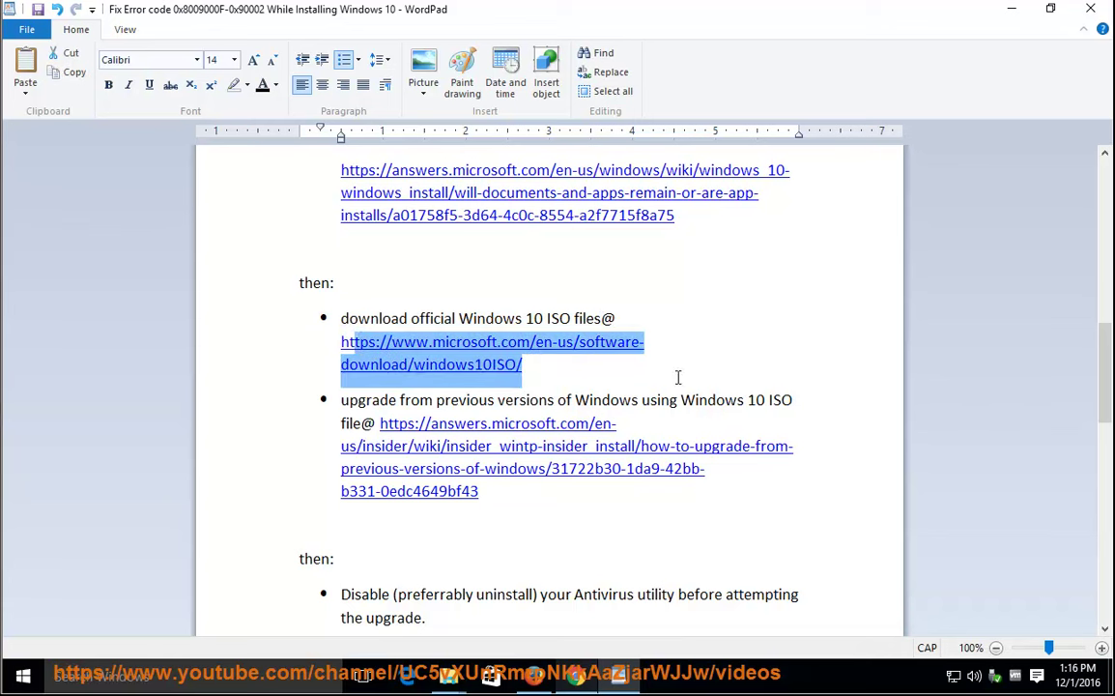
{"action": "right_click", "coordinate": [437, 374]}
{"action": "left_click", "coordinate": [467, 400]}
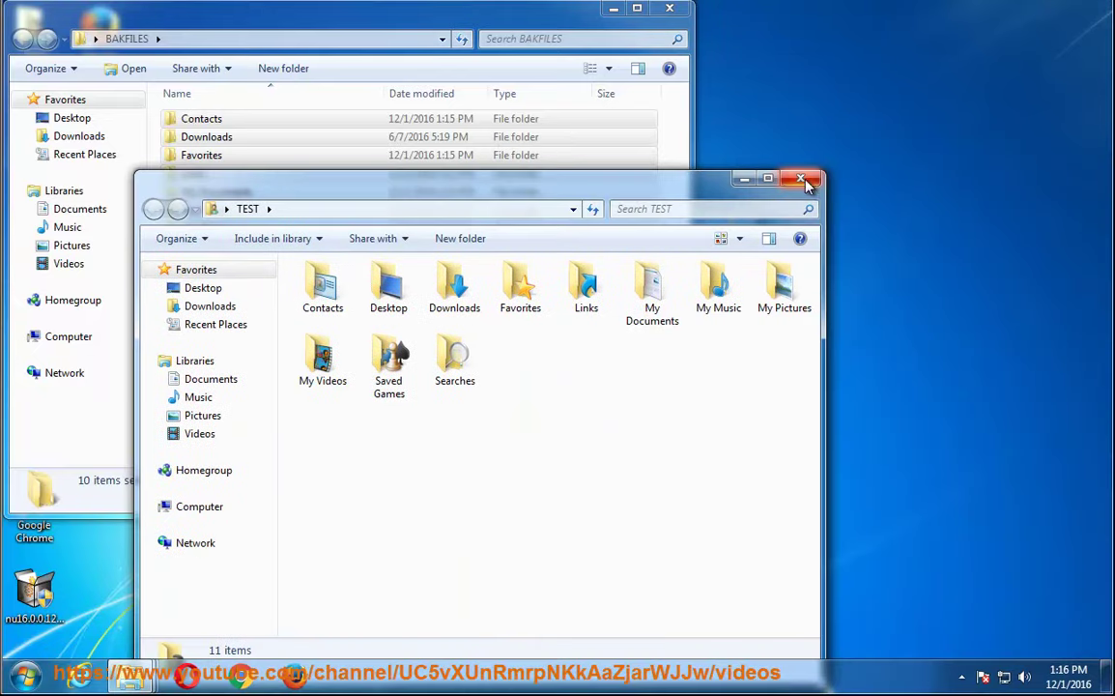
Close the TEST and BAKFILES folder windows and the Local Disk (C:) Properties dialog.
{"action": "left_click", "coordinate": [802, 179]}
{"action": "left_click", "coordinate": [668, 9]}
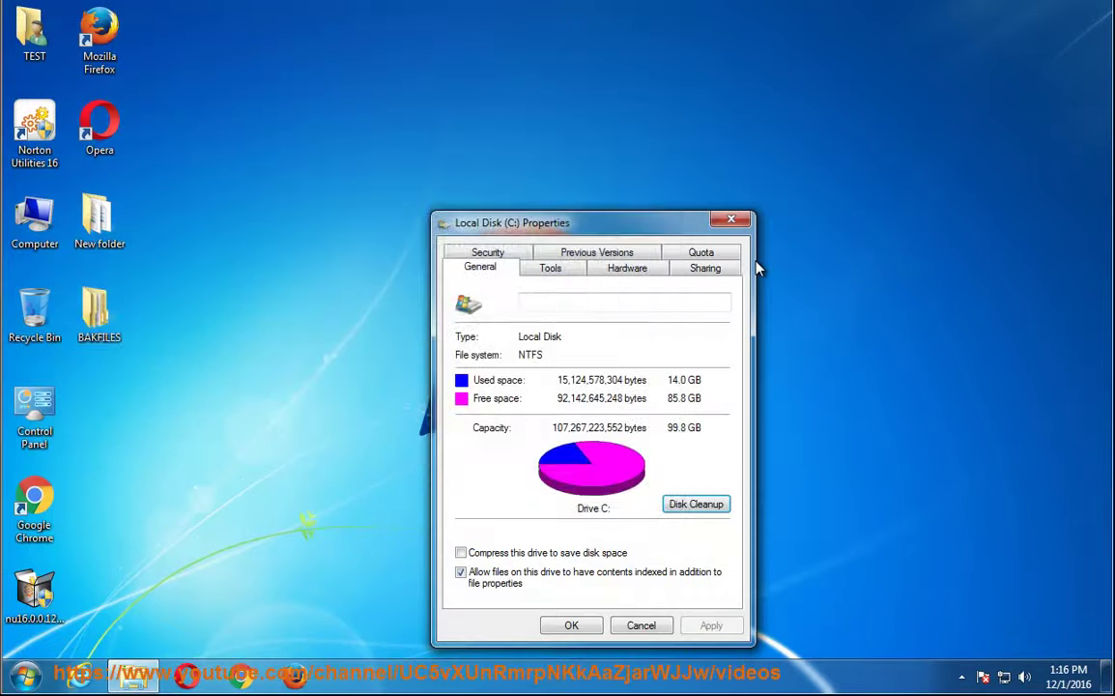
{"action": "left_click", "coordinate": [736, 219]}
Switch to Firefox, load the copied Windows 10 ISO download address and maximize the browser window.
{"action": "left_click", "coordinate": [295, 674]}
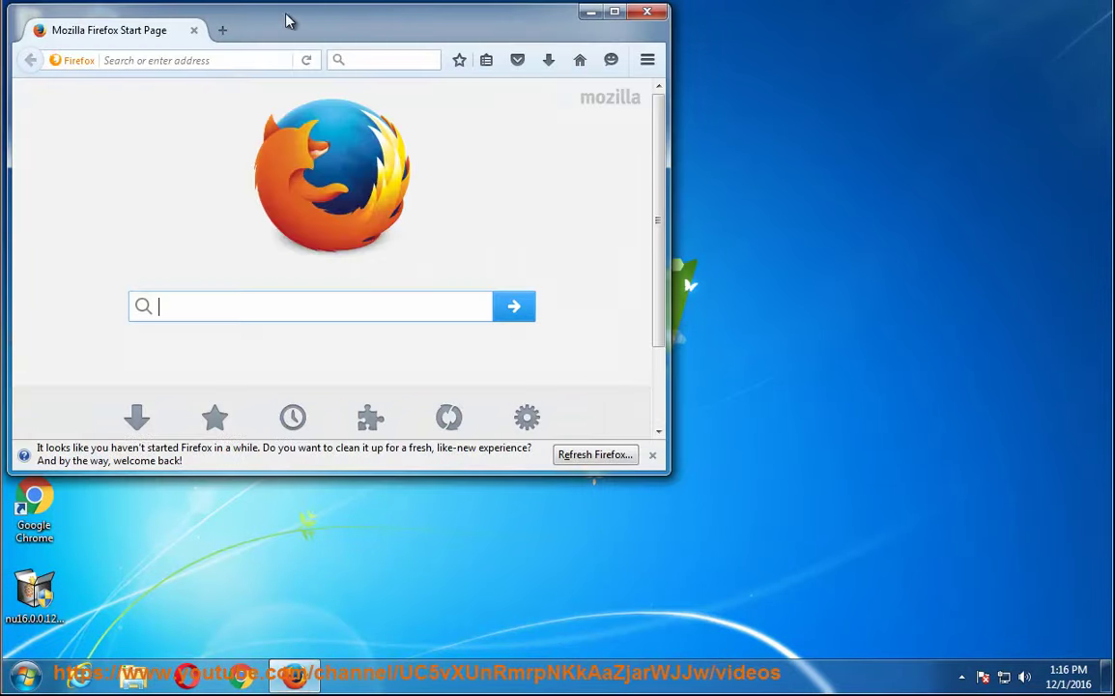
{"action": "left_click_drag", "start_coordinate": [286, 19], "coordinate": [505, 83]}
{"action": "right_click", "coordinate": [404, 120]}
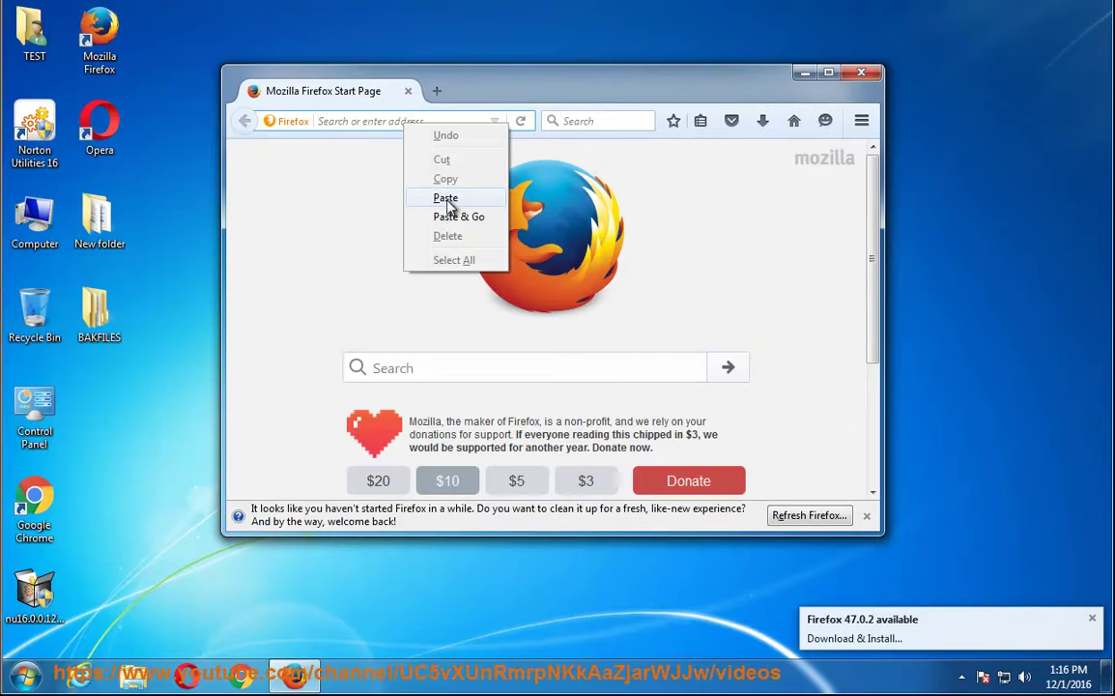
{"action": "left_click", "coordinate": [443, 198]}
{"action": "left_click", "coordinate": [522, 122]}
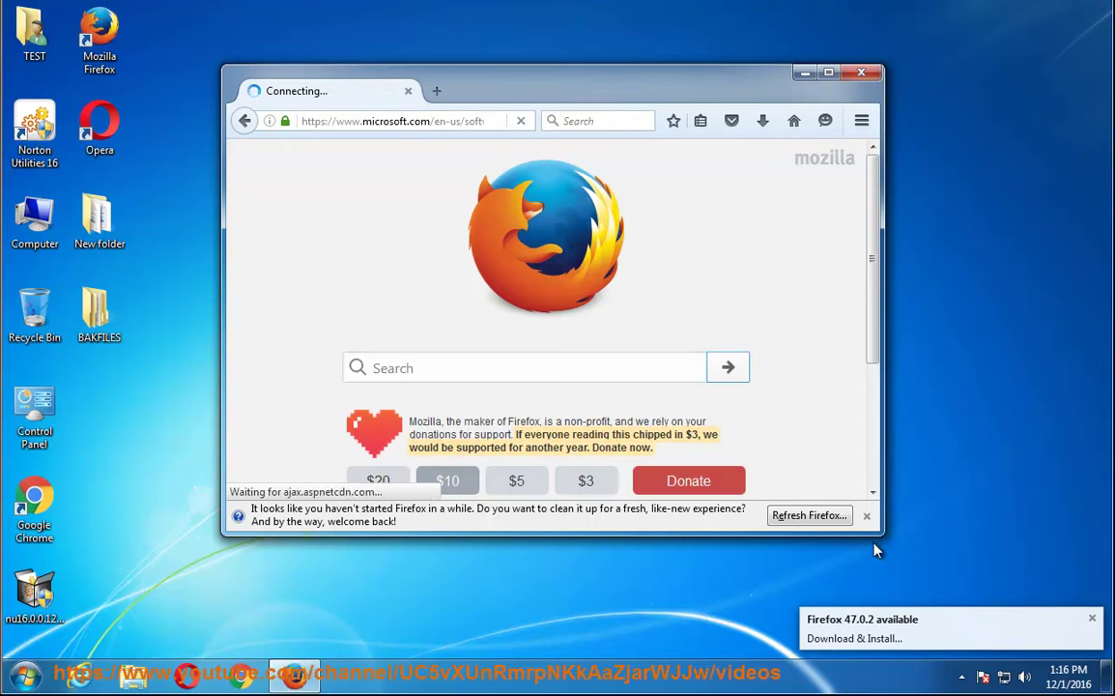
{"action": "left_click", "coordinate": [867, 515]}
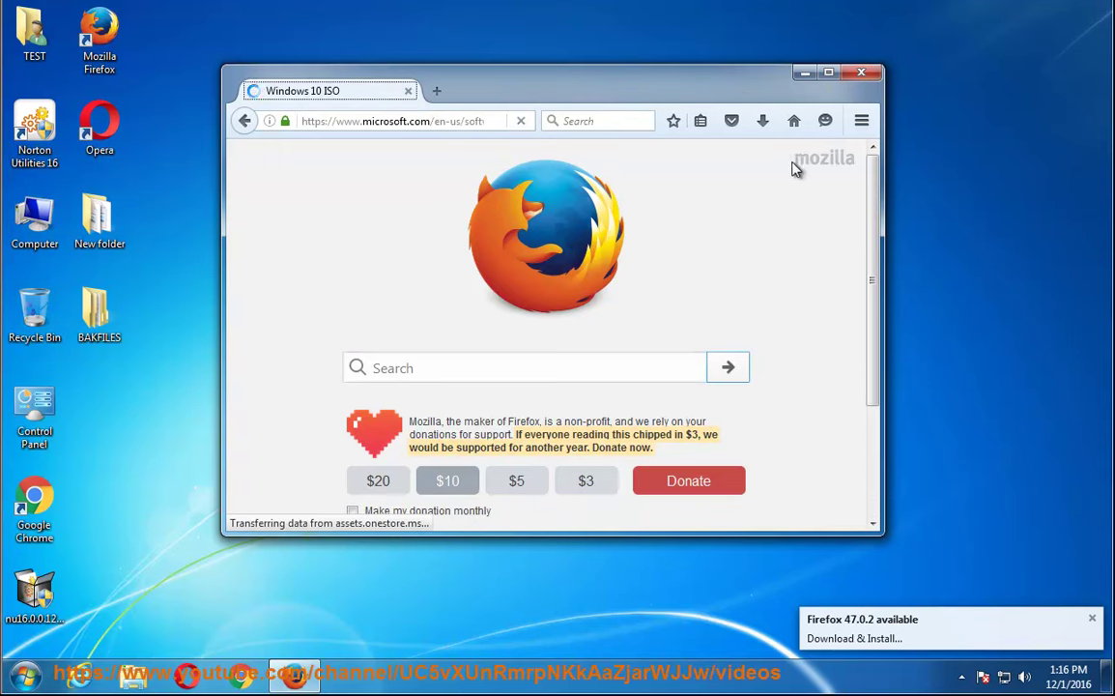
{"action": "left_click", "coordinate": [828, 72]}
{"action": "left_click", "coordinate": [436, 42]}
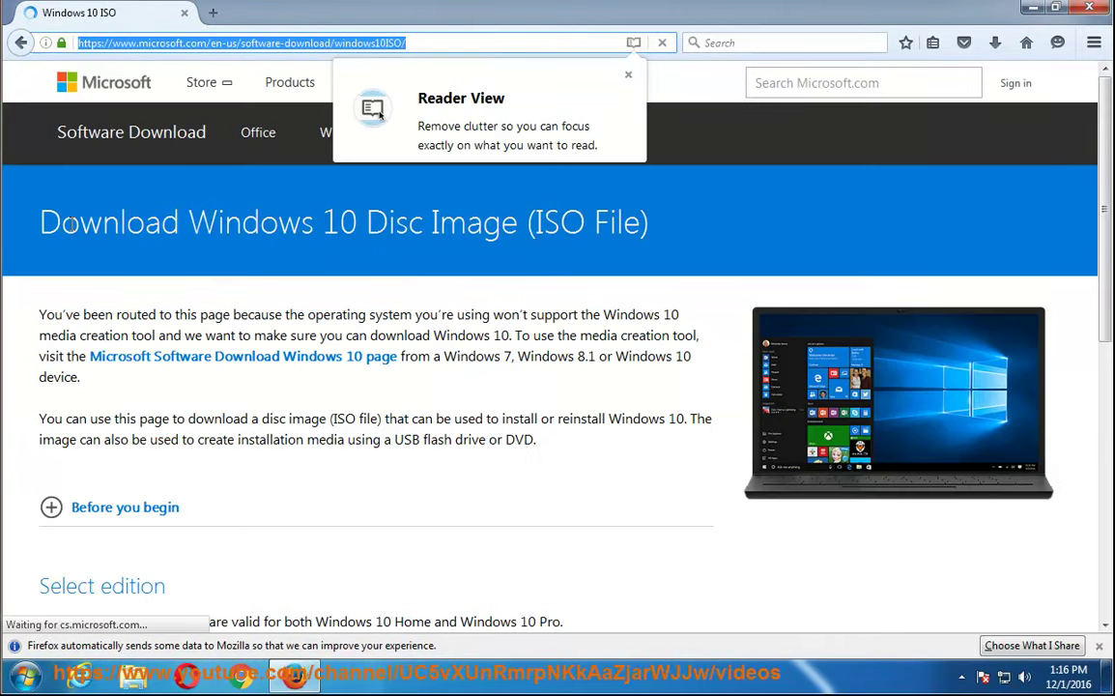
Expand the Before you begin section, examine its requirements for processor, system, language, edition and Office, and collapse it again.
{"action": "left_click_drag", "start_coordinate": [61, 222], "coordinate": [653, 224]}
{"action": "scroll", "coordinate": [448, 455], "scroll_direction": "down", "scroll_amount": 3}
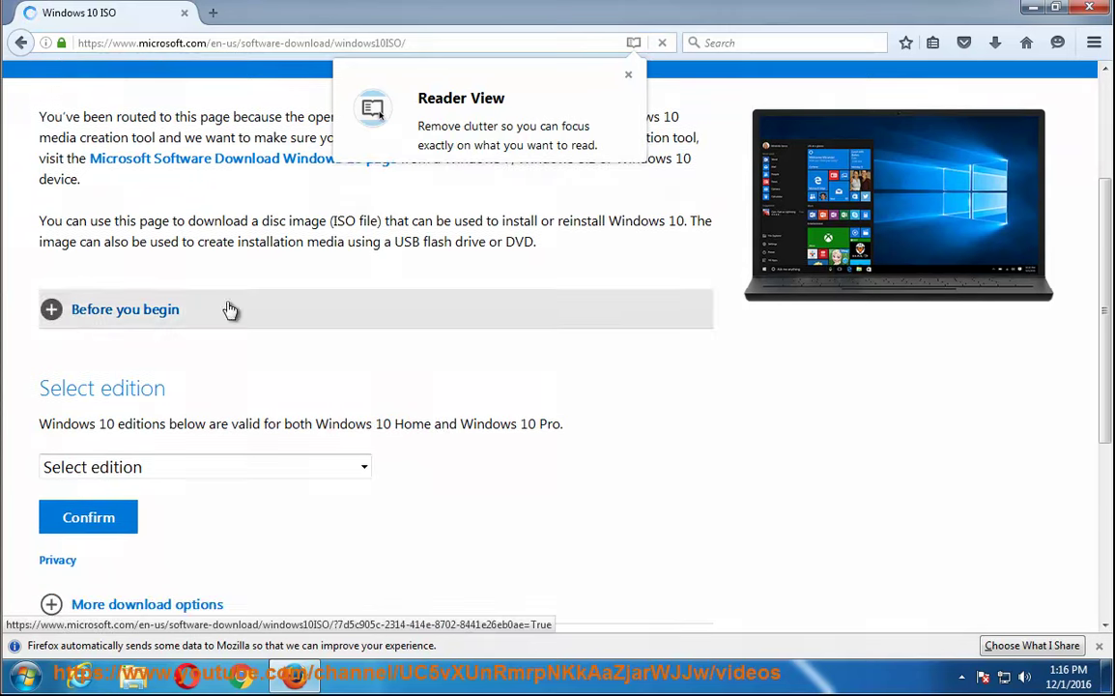
{"action": "left_click", "coordinate": [52, 309]}
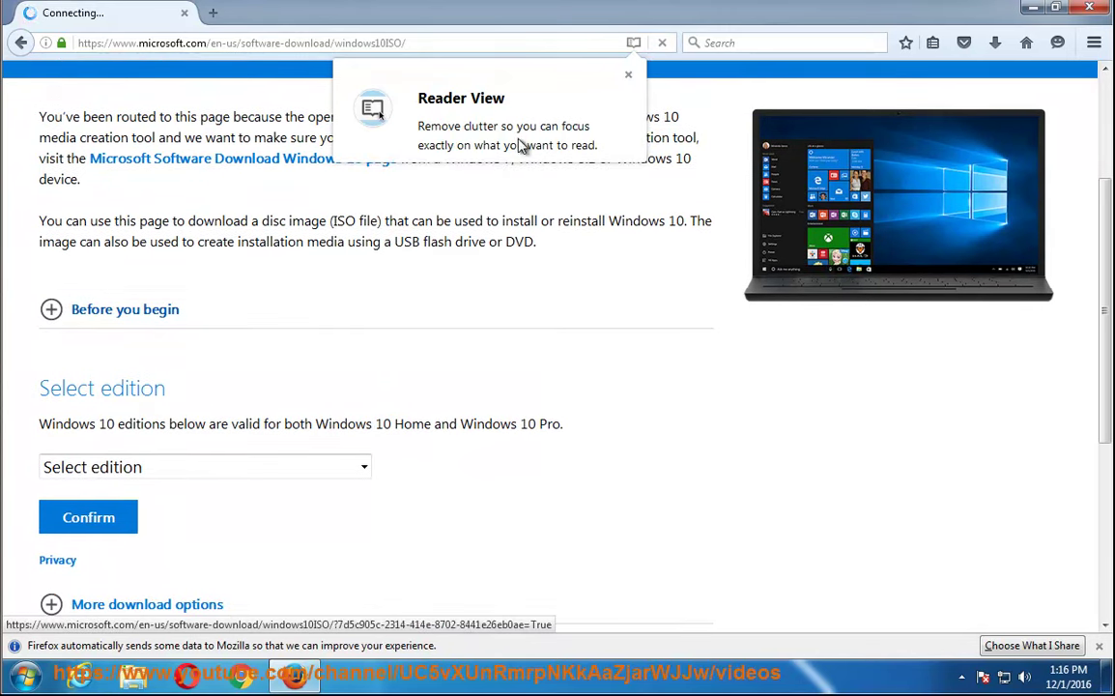
{"action": "scroll", "coordinate": [152, 305], "scroll_direction": "down", "scroll_amount": 6}
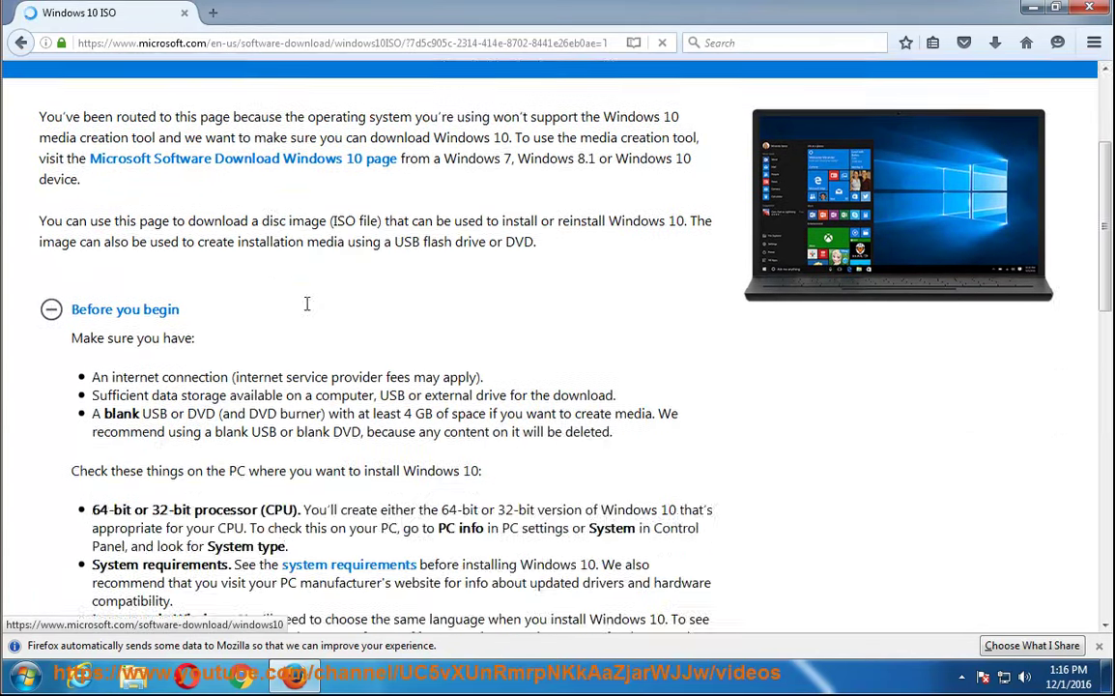
{"action": "scroll", "coordinate": [387, 164], "scroll_direction": "down", "scroll_amount": 4}
{"action": "scroll", "coordinate": [442, 308], "scroll_direction": "up", "scroll_amount": 3}
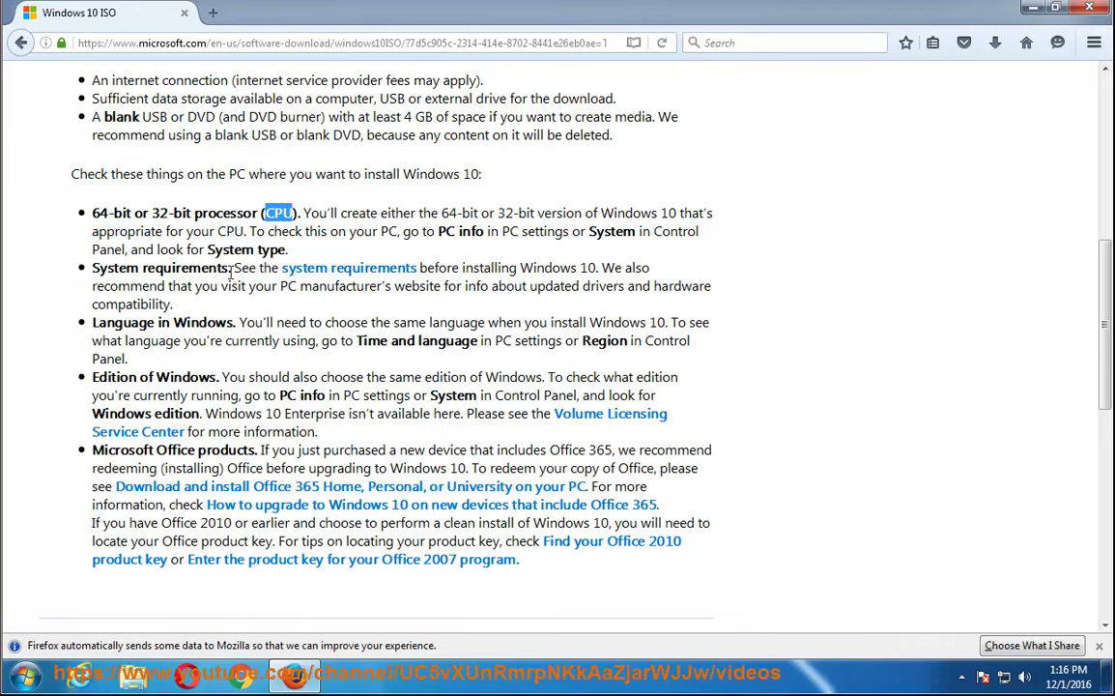
{"action": "left_click_drag", "start_coordinate": [233, 267], "coordinate": [649, 269]}
{"action": "left_click_drag", "start_coordinate": [239, 321], "coordinate": [519, 561]}
{"action": "left_click", "coordinate": [167, 396]}
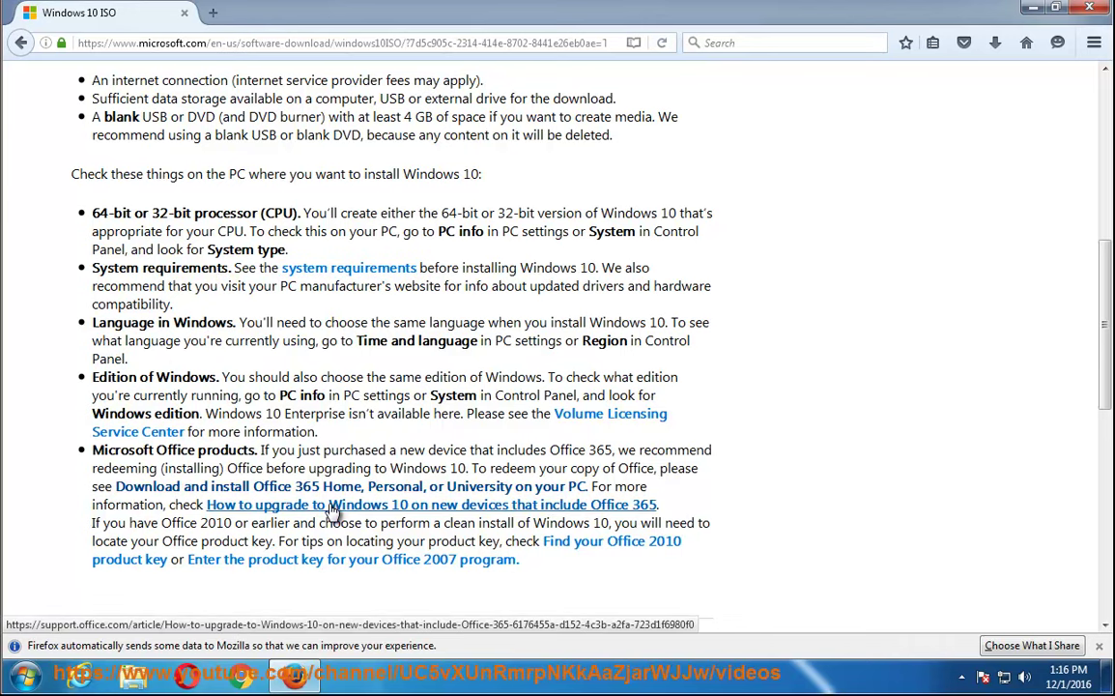
{"action": "scroll", "coordinate": [340, 542], "scroll_direction": "down", "scroll_amount": 2}
{"action": "scroll", "coordinate": [340, 542], "scroll_direction": "up", "scroll_amount": 8}
{"action": "left_click", "coordinate": [54, 301]}
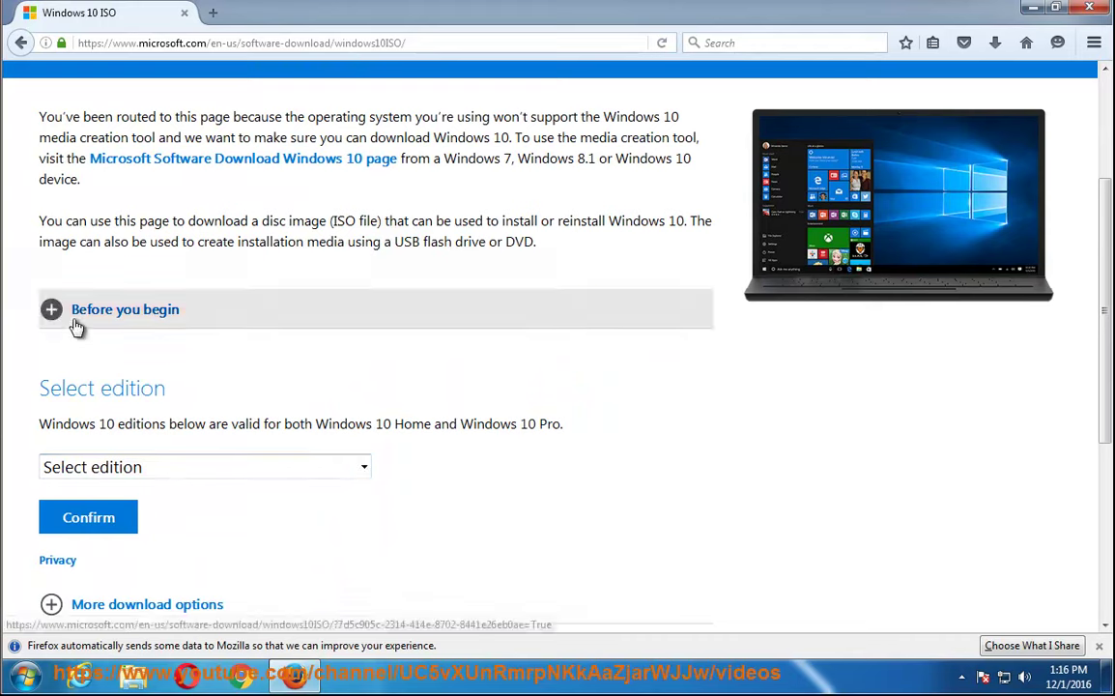
Select Windows 10 as the edition and confirm the choice.
{"action": "left_click", "coordinate": [137, 470]}
{"action": "left_click", "coordinate": [137, 514]}
{"action": "scroll", "coordinate": [323, 506], "scroll_direction": "down", "scroll_amount": 3}
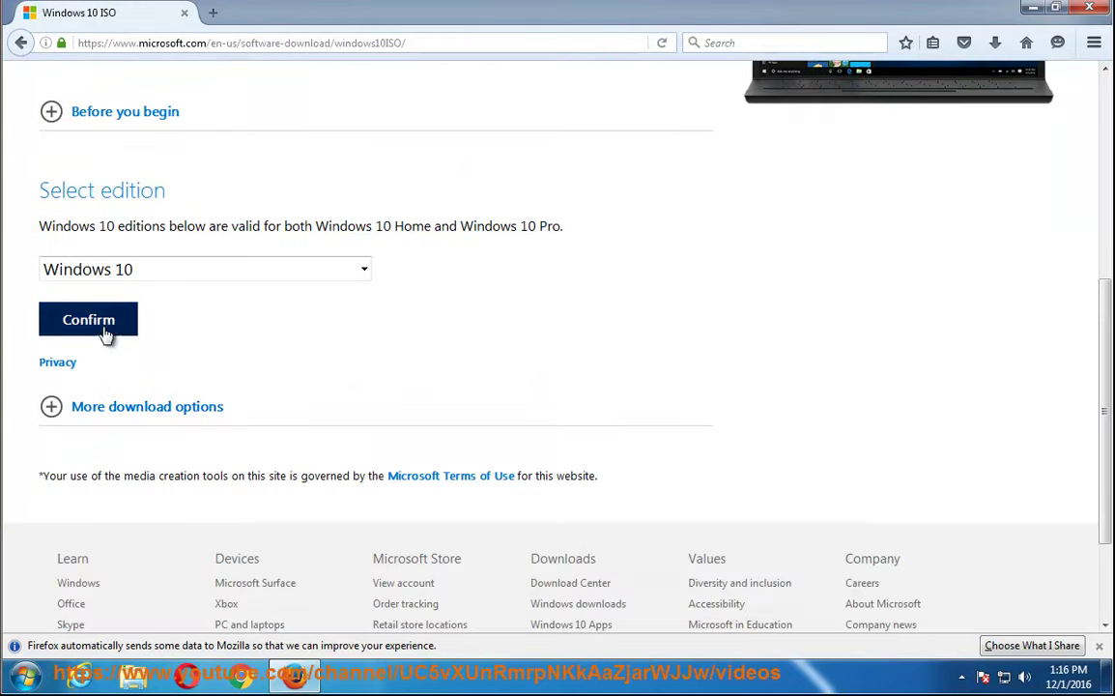
{"action": "left_click", "coordinate": [105, 323]}
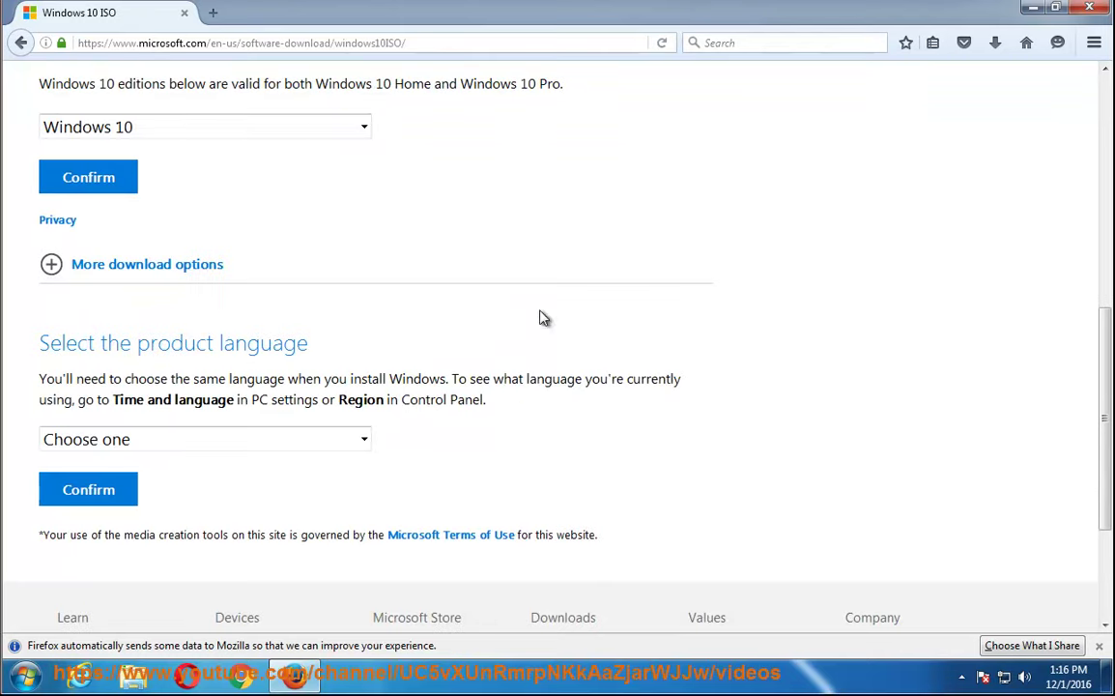
Select English as the product language and confirm it to obtain the download links.
{"action": "left_click", "coordinate": [150, 441]}
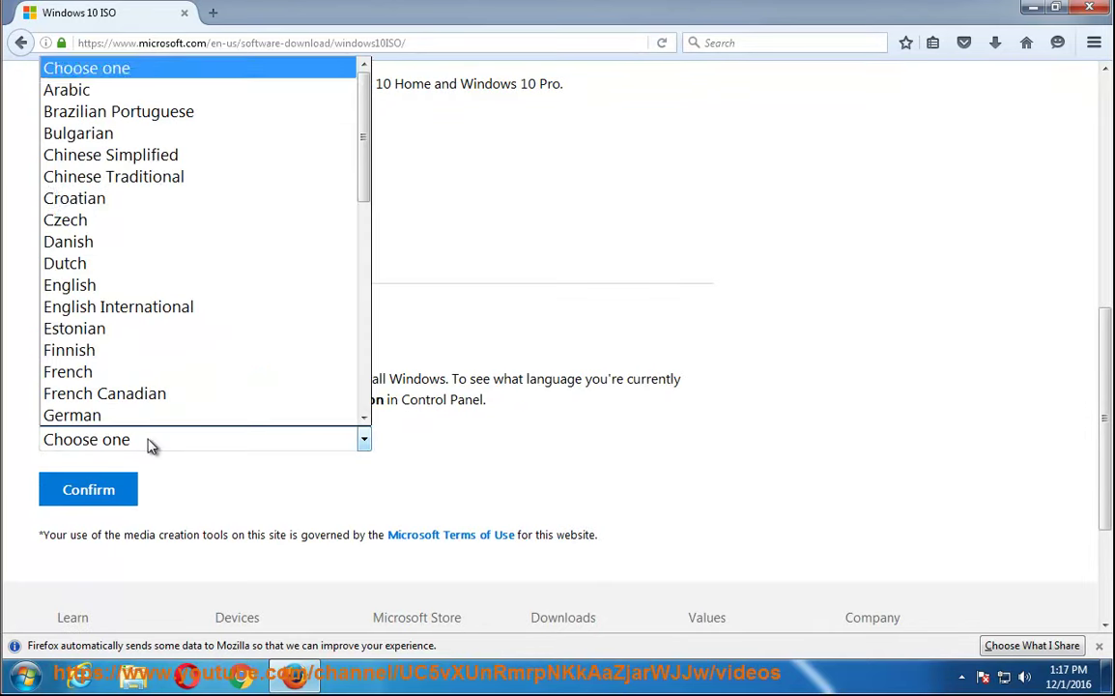
{"action": "scroll", "coordinate": [198, 232], "scroll_direction": "down", "scroll_amount": 2}
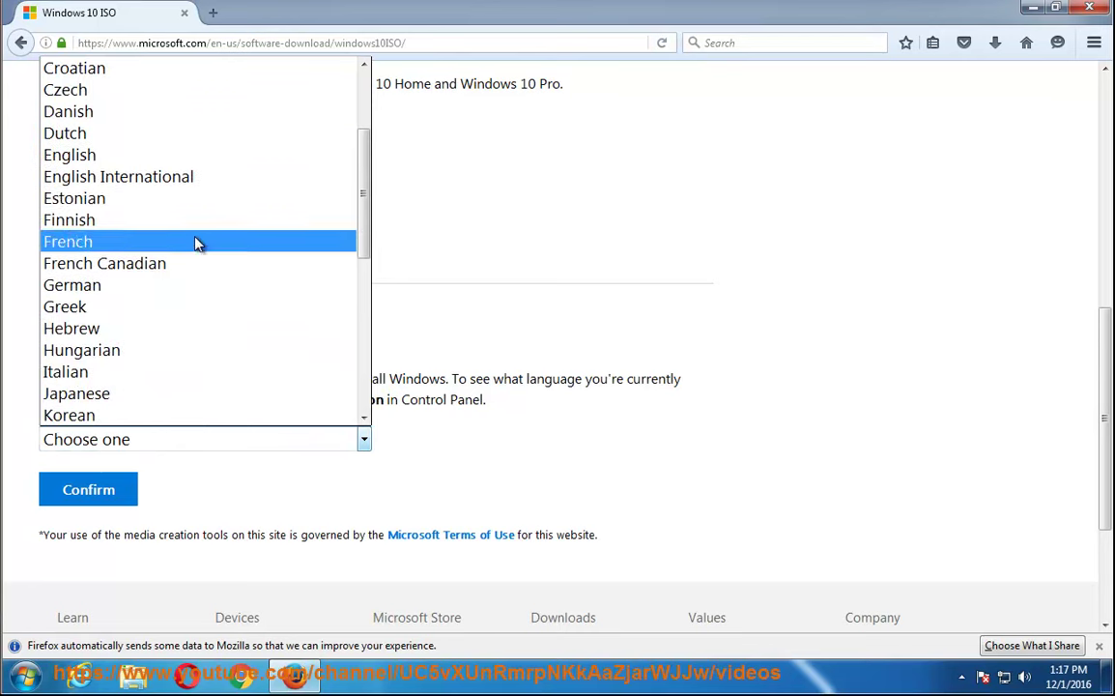
{"action": "left_click", "coordinate": [169, 154]}
{"action": "left_click", "coordinate": [125, 489]}
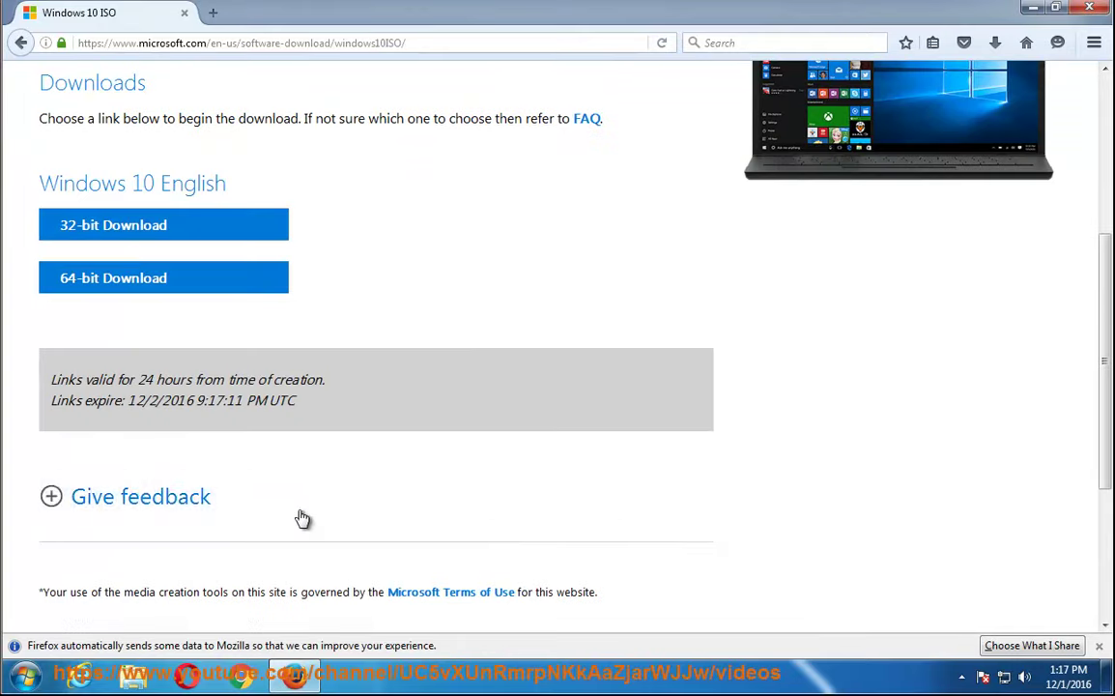
Read the download links' expiry note, check the computer's system type in its properties, and return to the 32-bit and 64-bit download choices.
{"action": "left_click_drag", "start_coordinate": [228, 406], "coordinate": [45, 380]}
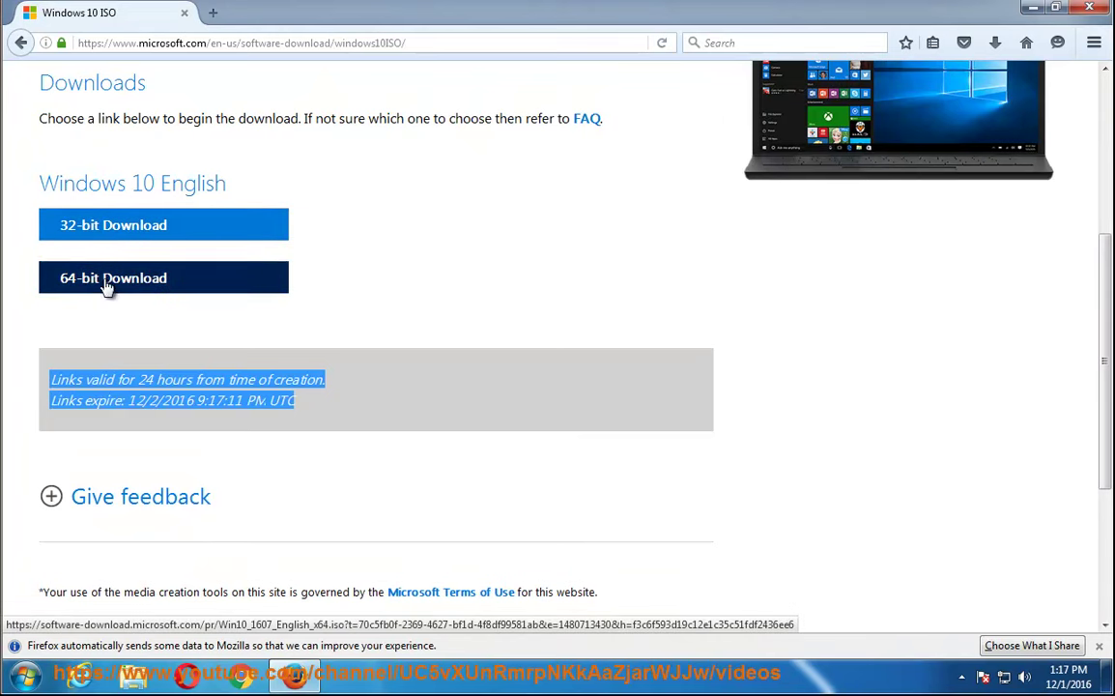
{"action": "left_click", "coordinate": [1032, 7]}
{"action": "right_click", "coordinate": [49, 245]}
{"action": "left_click", "coordinate": [155, 400]}
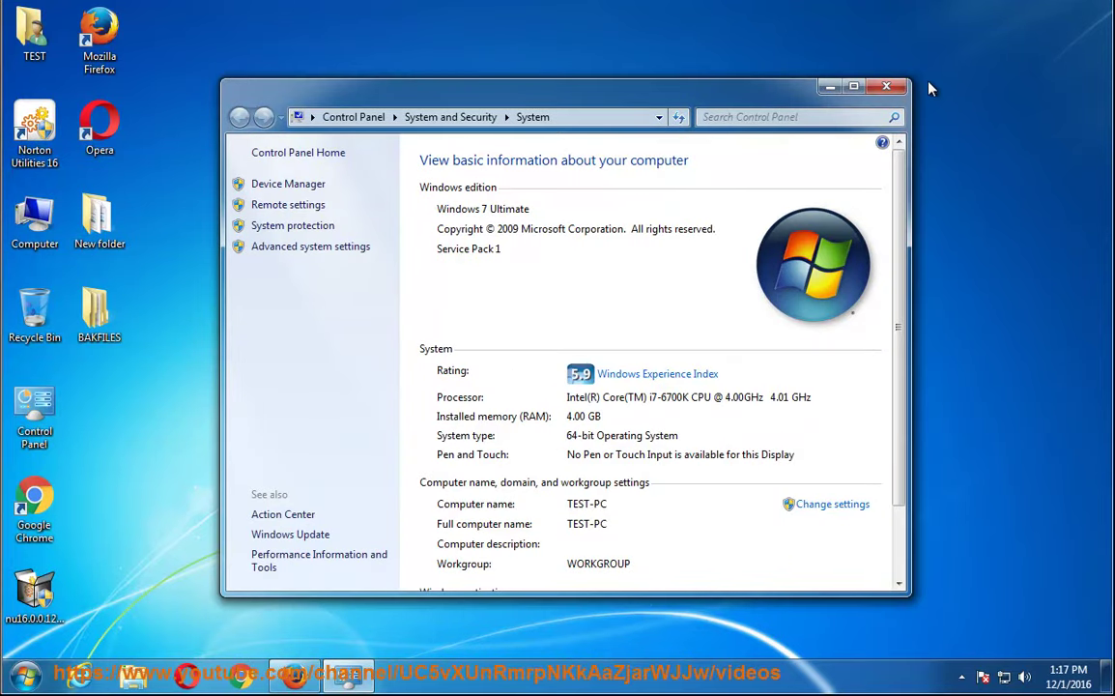
{"action": "left_click", "coordinate": [886, 86]}
{"action": "left_click", "coordinate": [294, 665]}
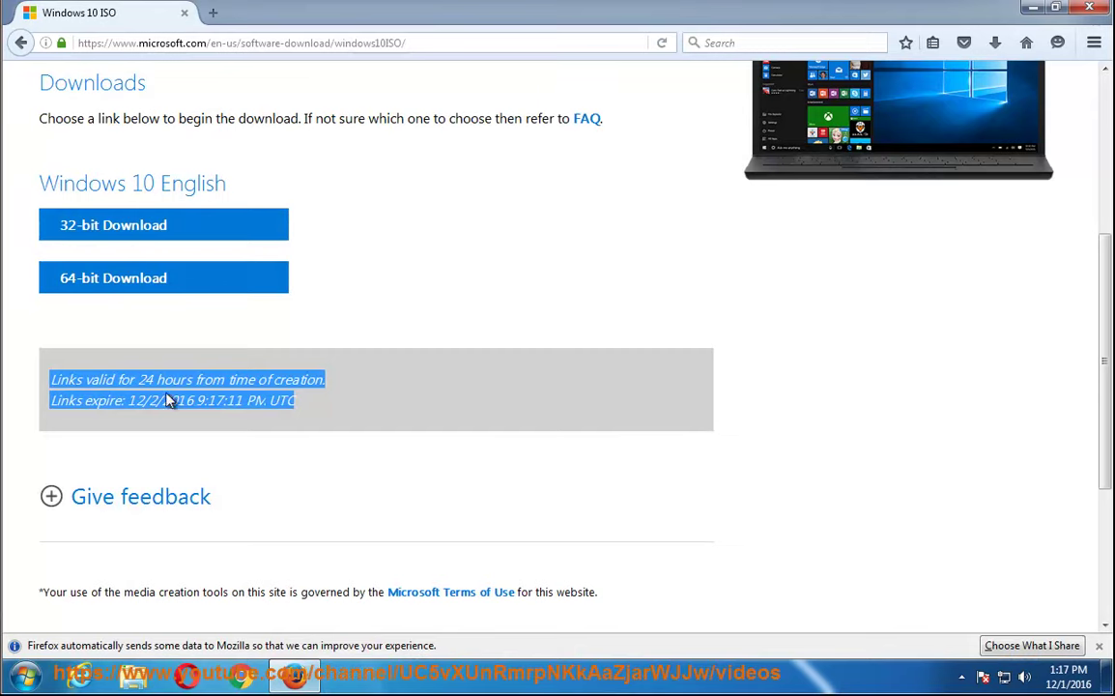
{"action": "left_click", "coordinate": [283, 311]}
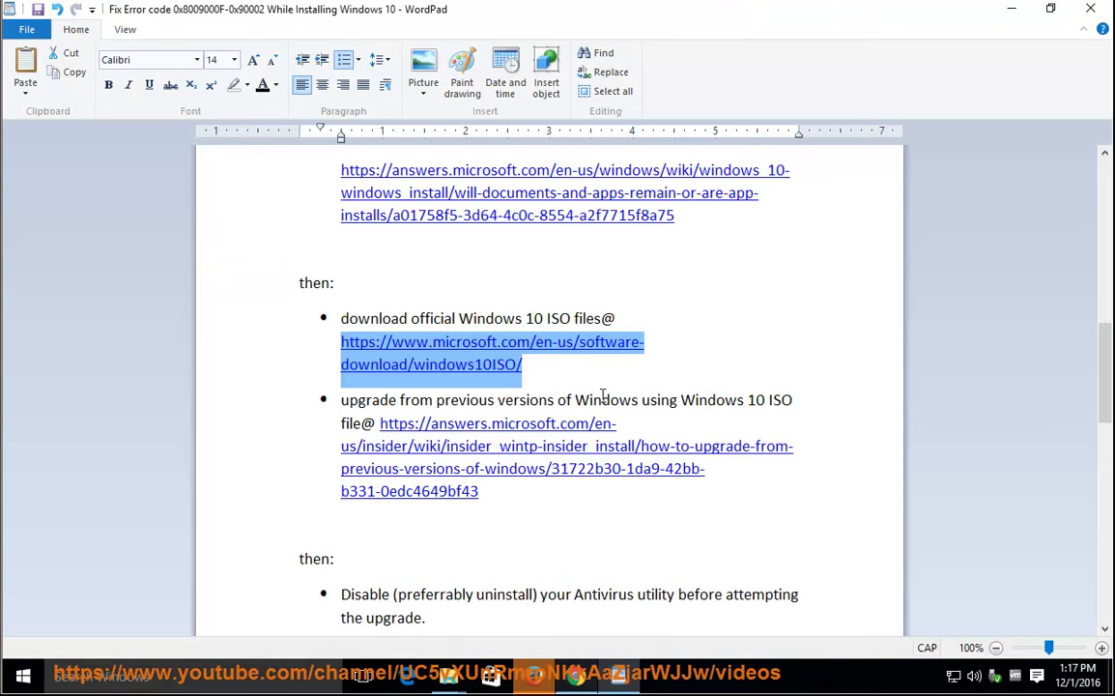
Review the WordPad note and link on upgrading from previous versions of Windows using the Windows 10 ISO file.
{"action": "key", "text": "Right"}
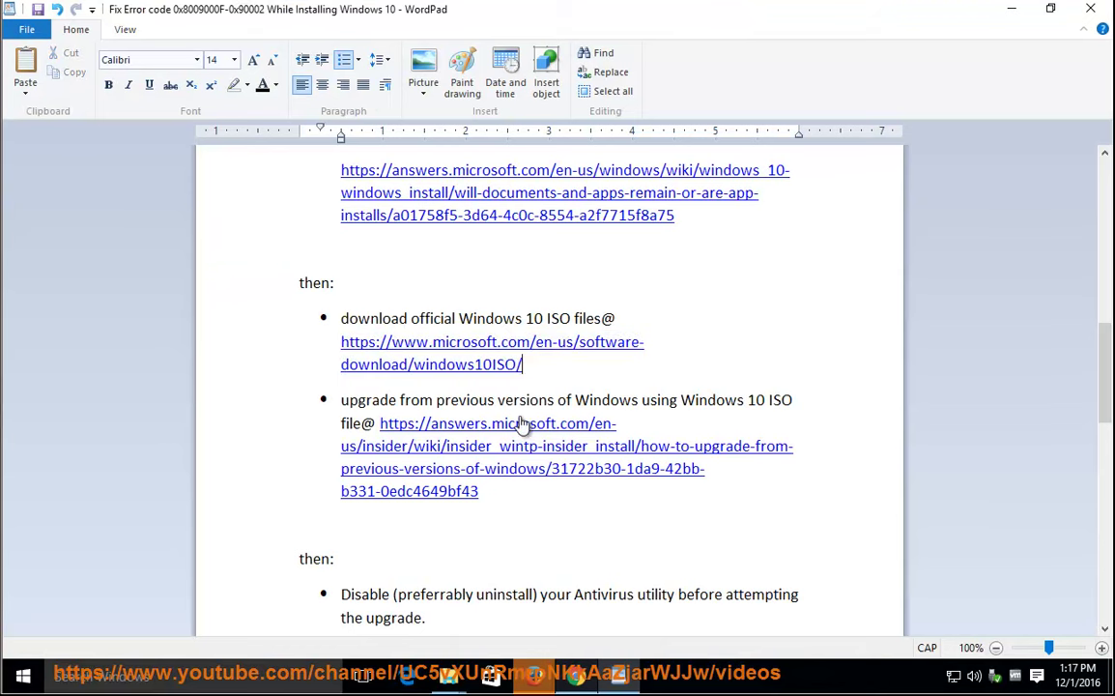
{"action": "left_click_drag", "start_coordinate": [341, 400], "coordinate": [787, 404]}
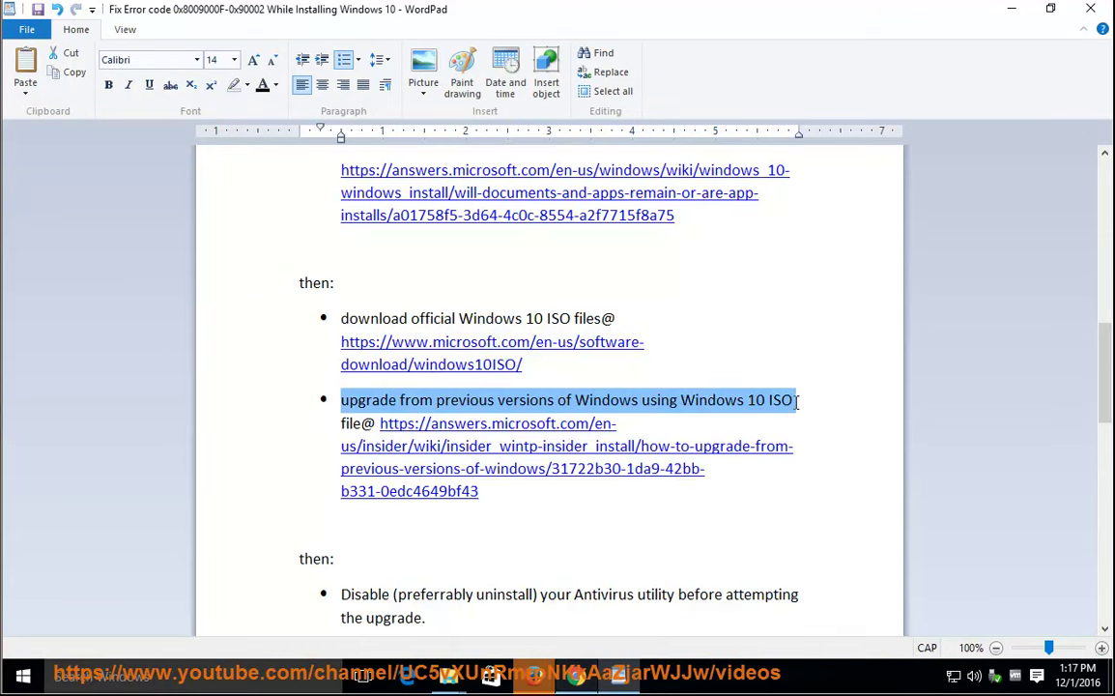
{"action": "left_click_drag", "start_coordinate": [527, 505], "coordinate": [384, 429]}
{"action": "scroll", "coordinate": [548, 526], "scroll_direction": "down", "scroll_amount": 5}
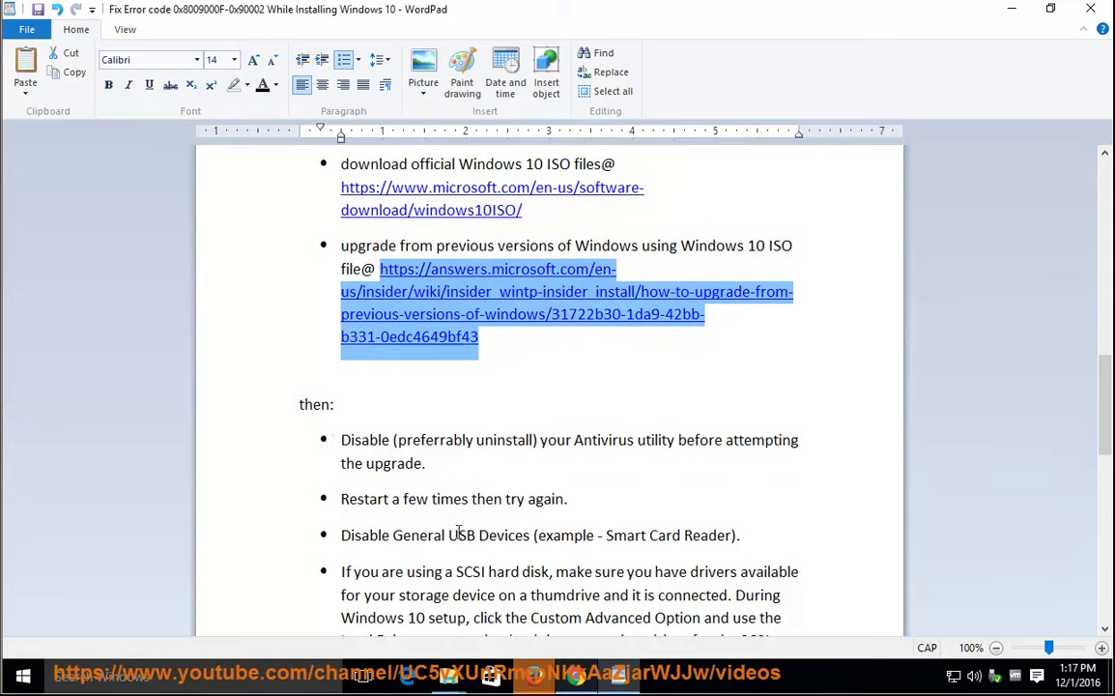
Review the notes on disabling the antivirus utility, restarting a few times, and disabling general USB devices such as a Smart Card Reader.
{"action": "left_click_drag", "start_coordinate": [335, 294], "coordinate": [283, 292]}
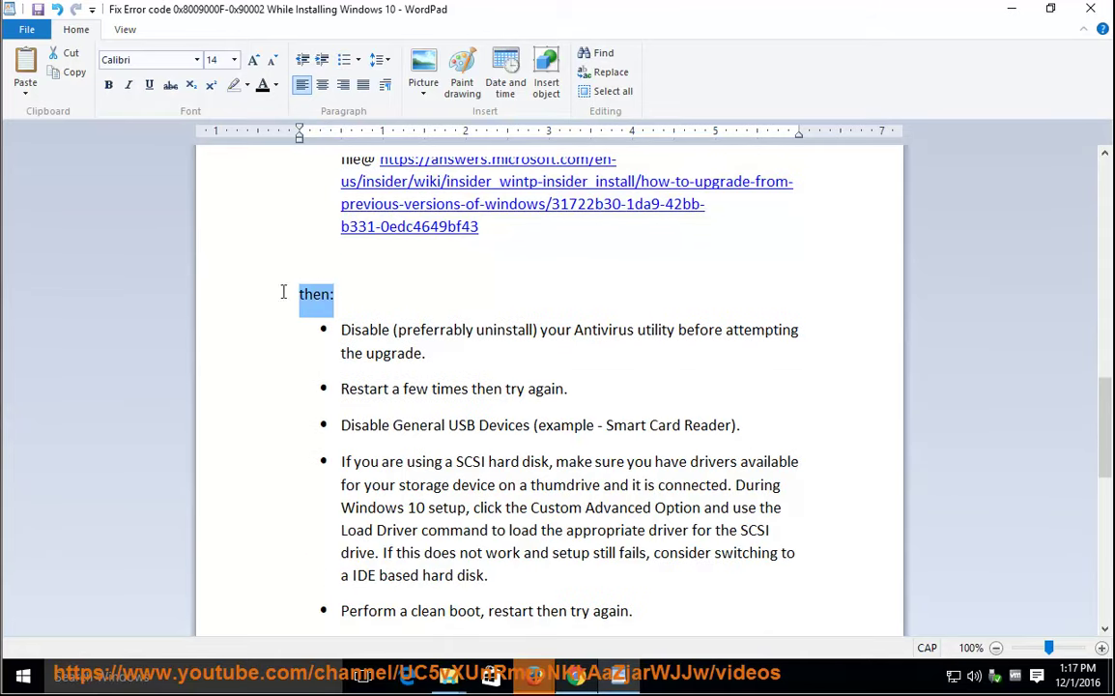
{"action": "double_click", "coordinate": [609, 332]}
{"action": "left_click_drag", "start_coordinate": [603, 394], "coordinate": [347, 396]}
{"action": "left_click", "coordinate": [509, 426]}
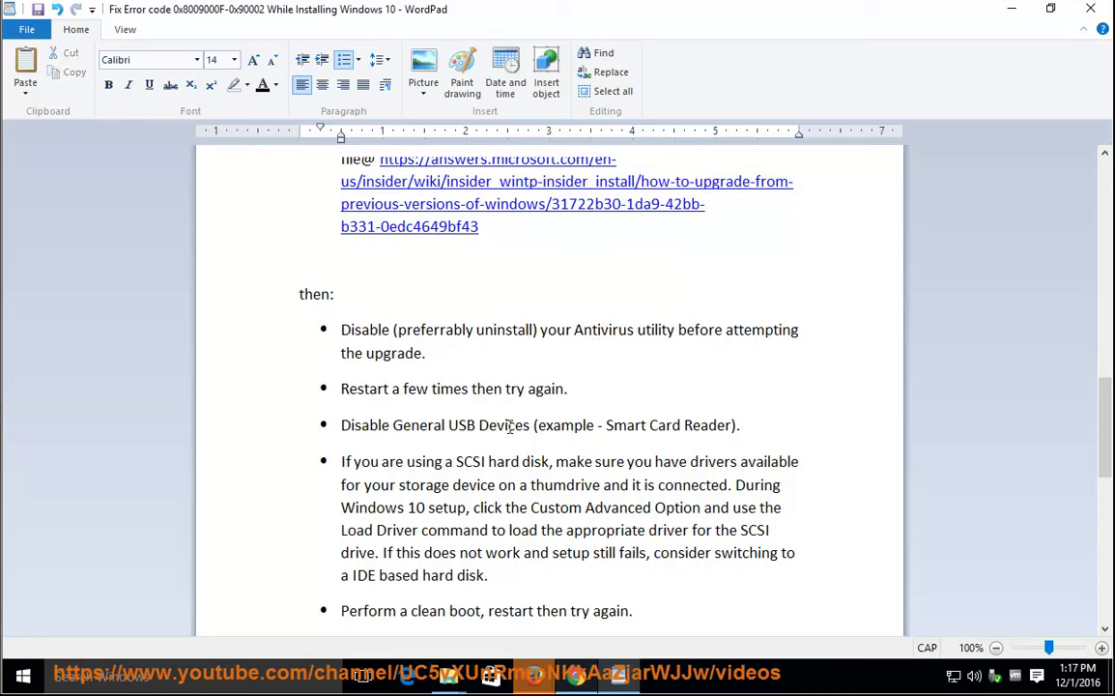
{"action": "left_click_drag", "start_coordinate": [392, 428], "coordinate": [750, 440]}
{"action": "left_click_drag", "start_coordinate": [606, 426], "coordinate": [729, 426]}
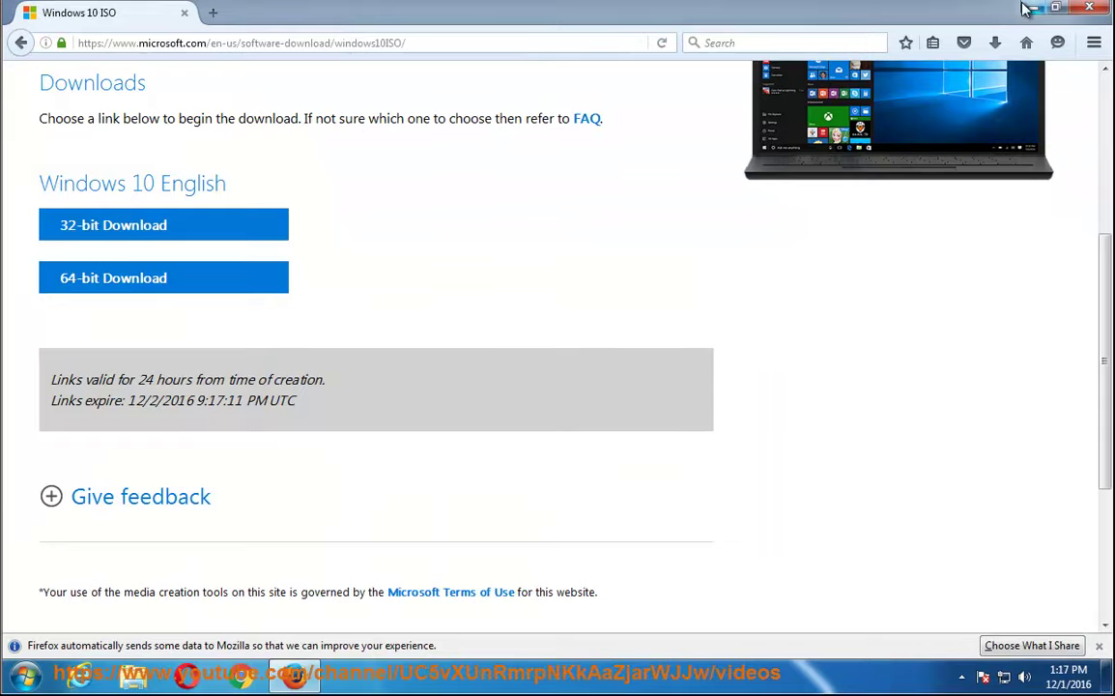
Minimize the browser, view the computer's basic system information and close that window.
{"action": "left_click", "coordinate": [1029, 8]}
{"action": "right_click", "coordinate": [39, 220]}
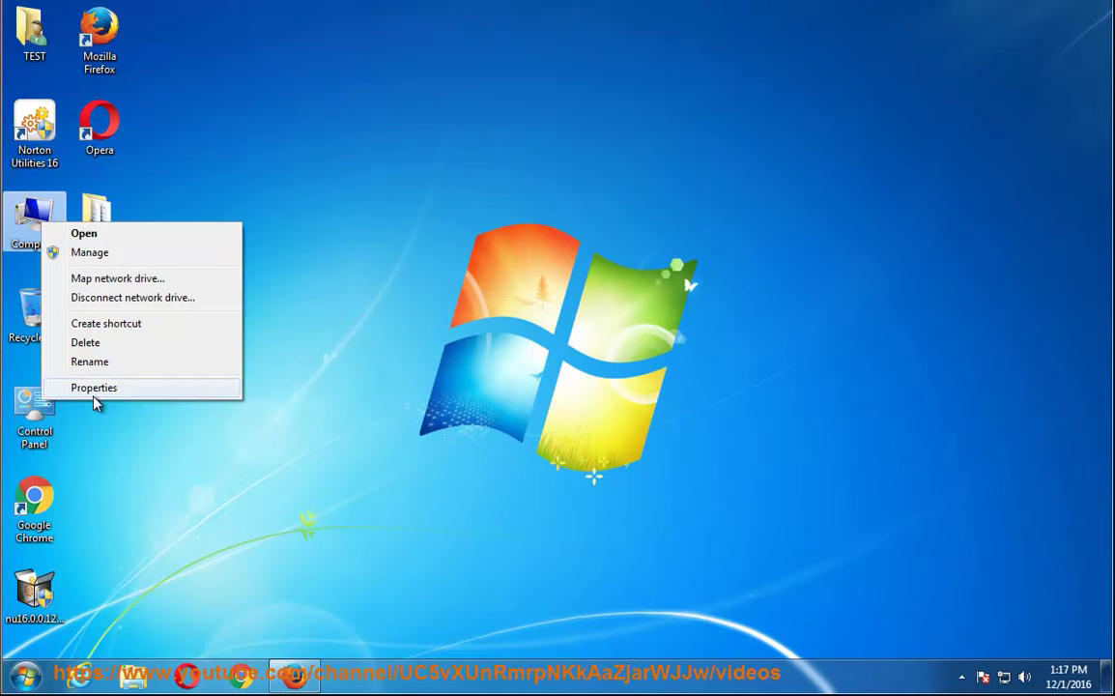
{"action": "left_click", "coordinate": [118, 390]}
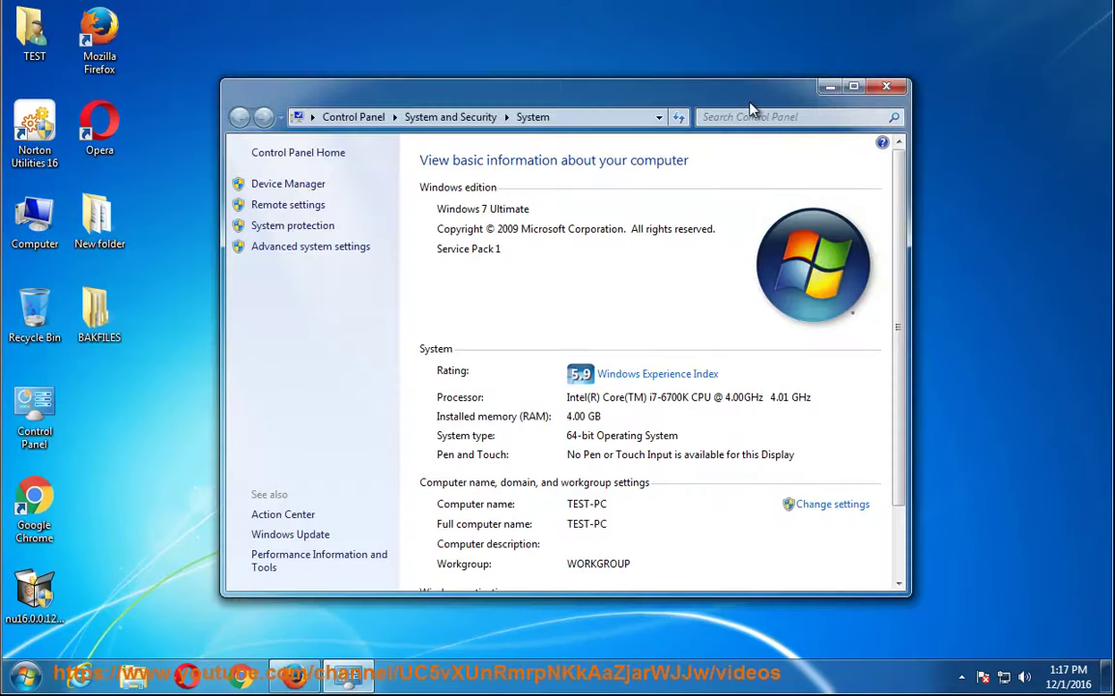
{"action": "left_click", "coordinate": [886, 86]}
Open Computer Management for the desktop's Computer item.
{"action": "right_click", "coordinate": [39, 235]}
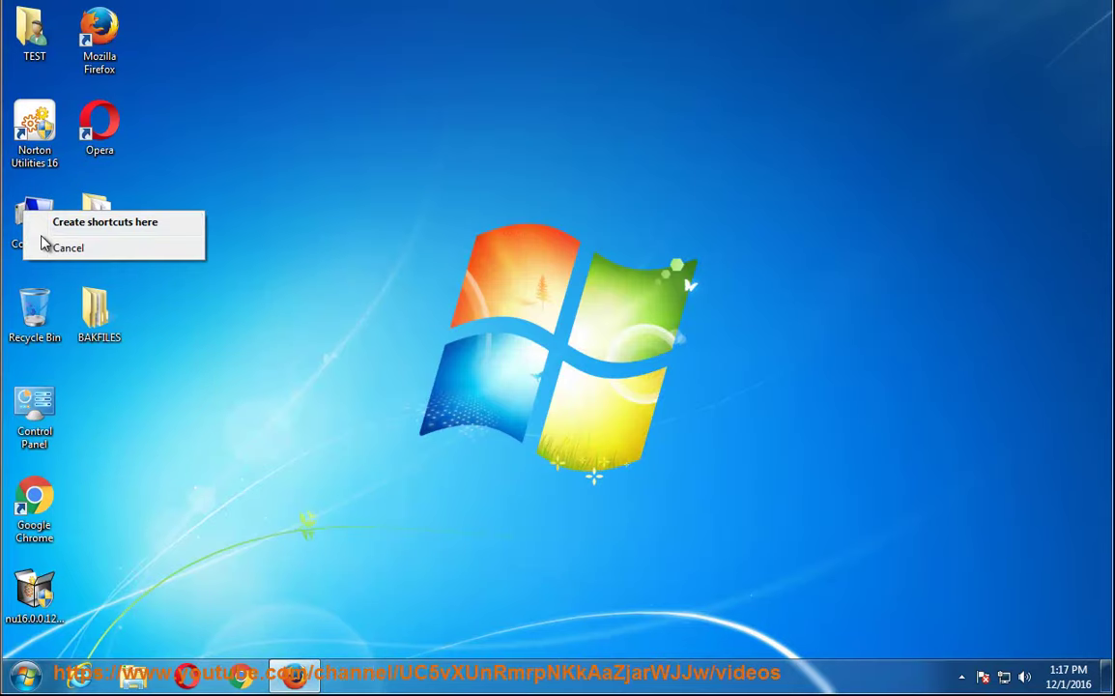
{"action": "left_click", "coordinate": [55, 250]}
{"action": "right_click", "coordinate": [35, 228]}
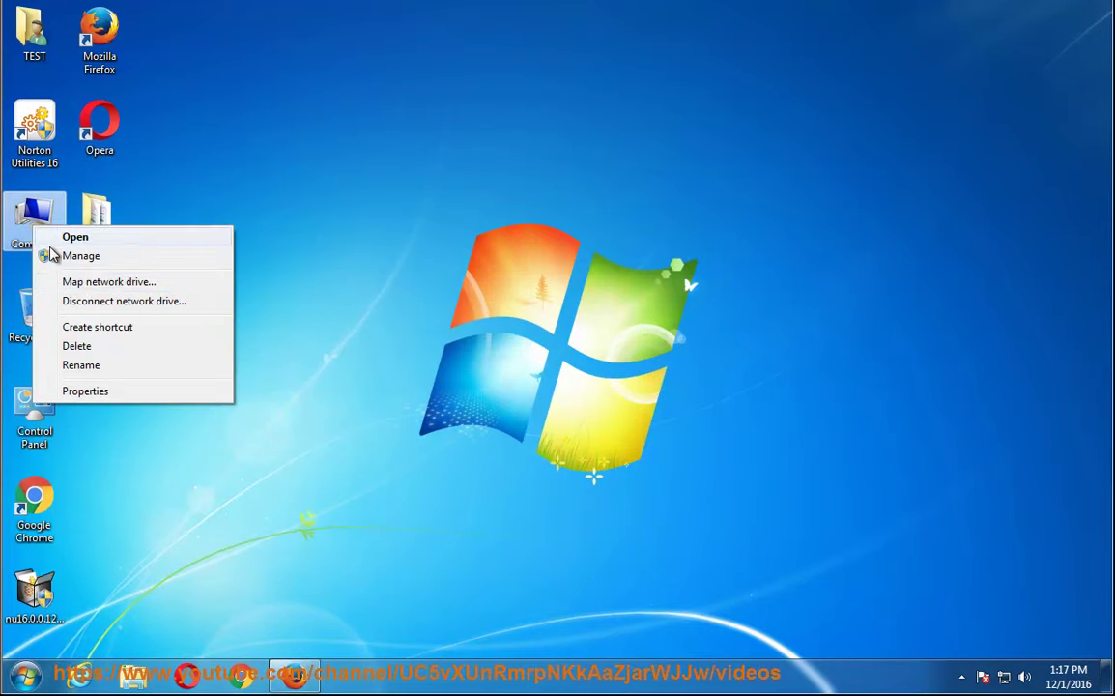
{"action": "left_click", "coordinate": [81, 256]}
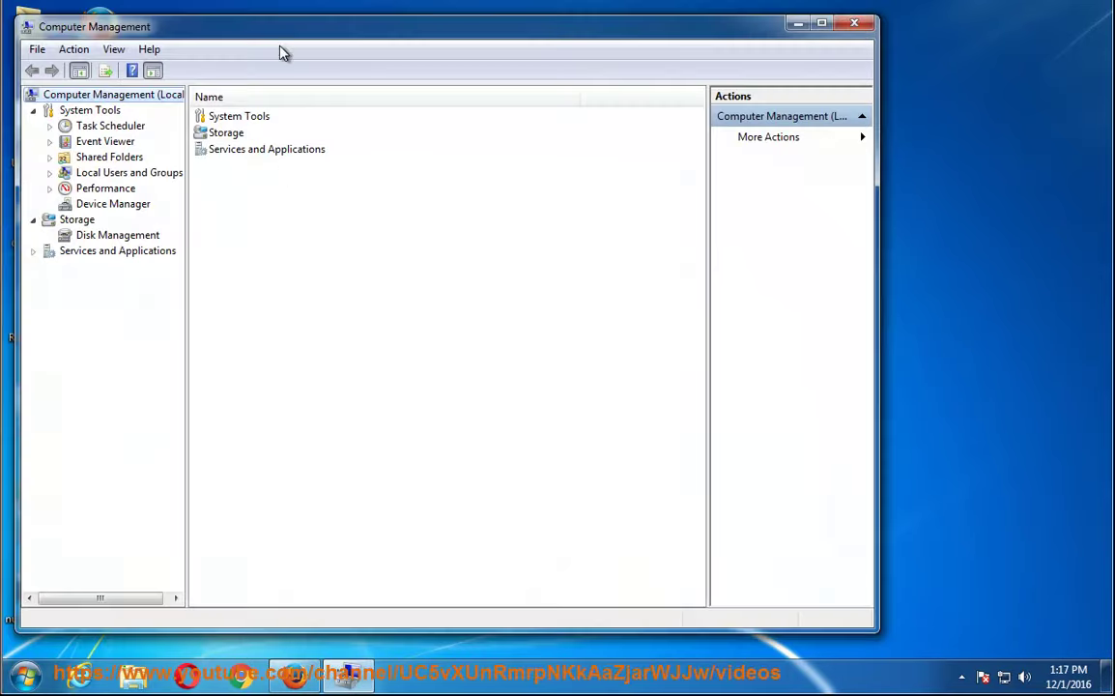
Open Device Manager and look through its device categories, including System devices, for general USB devices such as a Smart Card Reader.
{"action": "left_click_drag", "start_coordinate": [281, 49], "coordinate": [479, 57]}
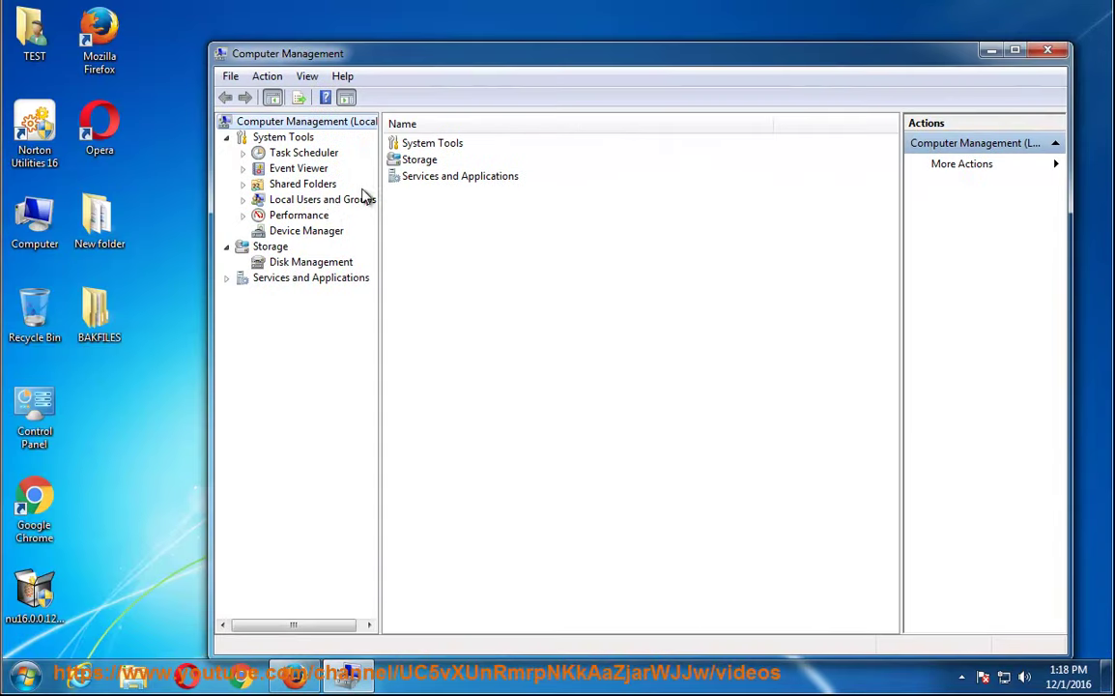
{"action": "left_click", "coordinate": [294, 229]}
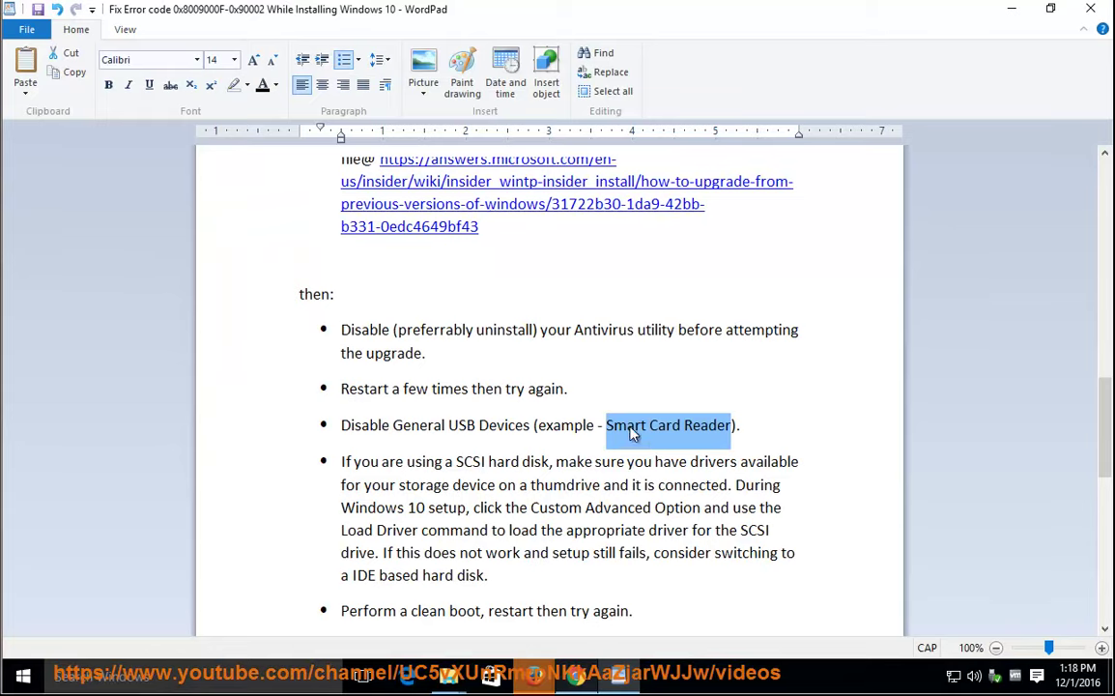
{"action": "double_click", "coordinate": [632, 431]}
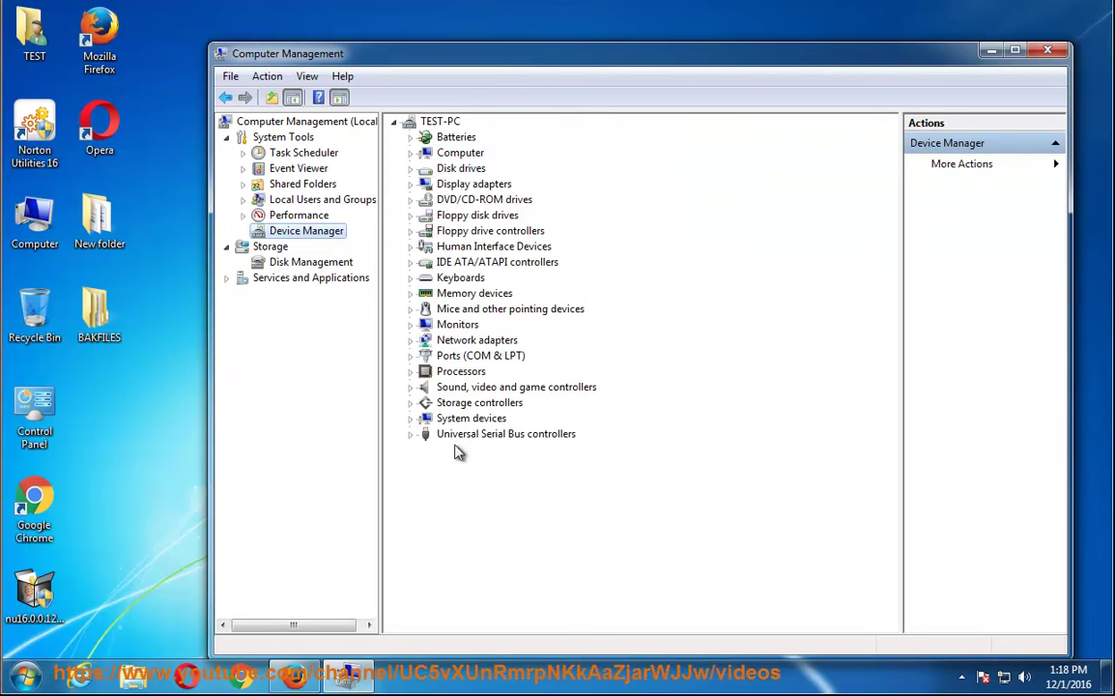
{"action": "left_click", "coordinate": [411, 418]}
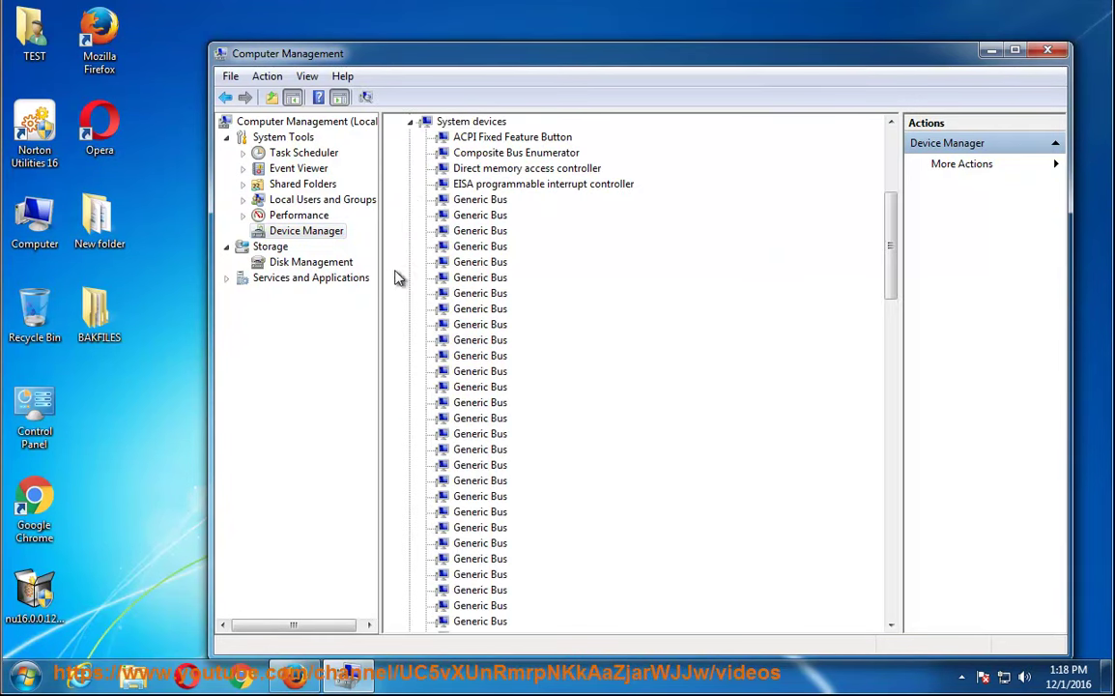
{"action": "left_click", "coordinate": [407, 126]}
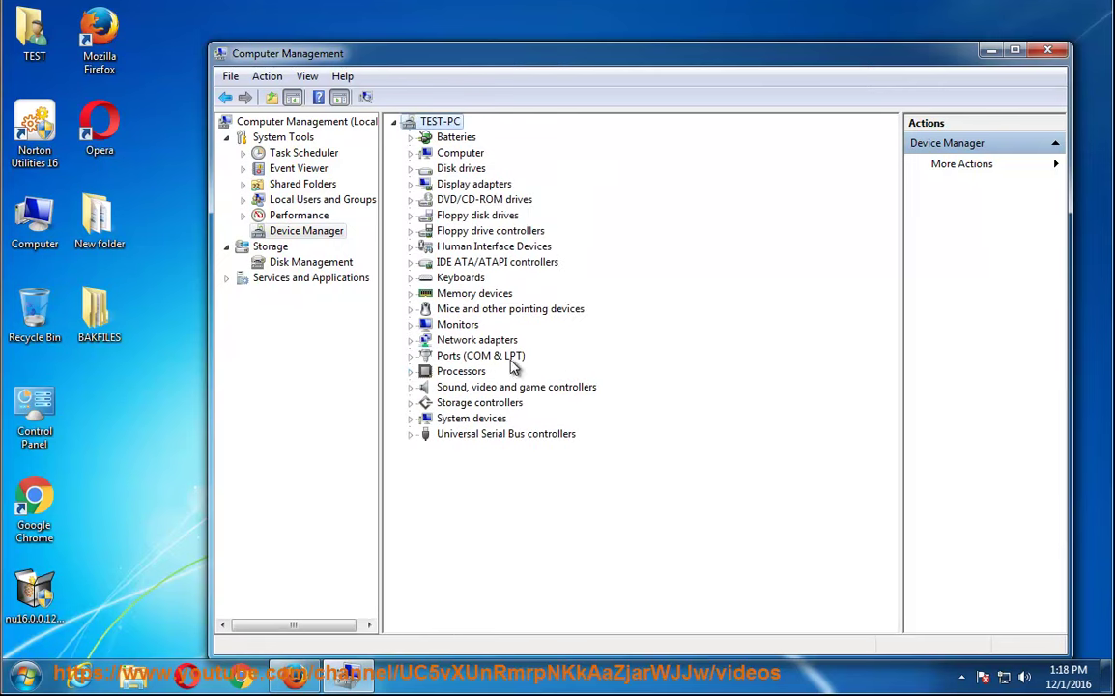
{"action": "left_click", "coordinate": [459, 215]}
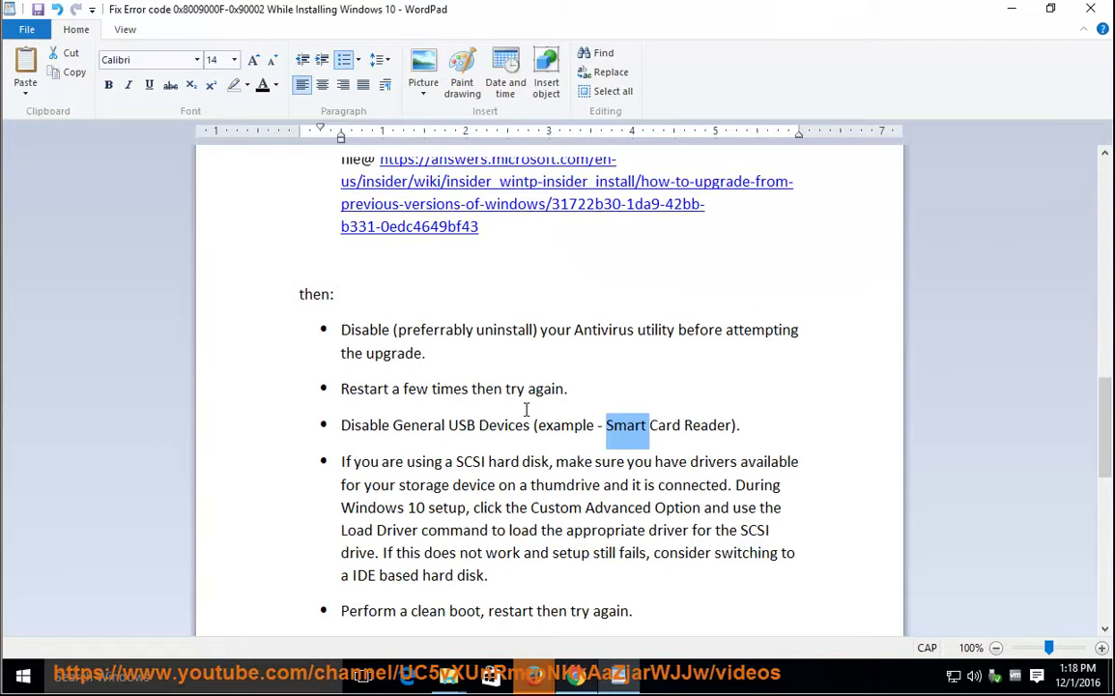
Review the WordPad notes on loading drivers for a SCSI hard disk and on performing a clean boot.
{"action": "left_click", "coordinate": [527, 408]}
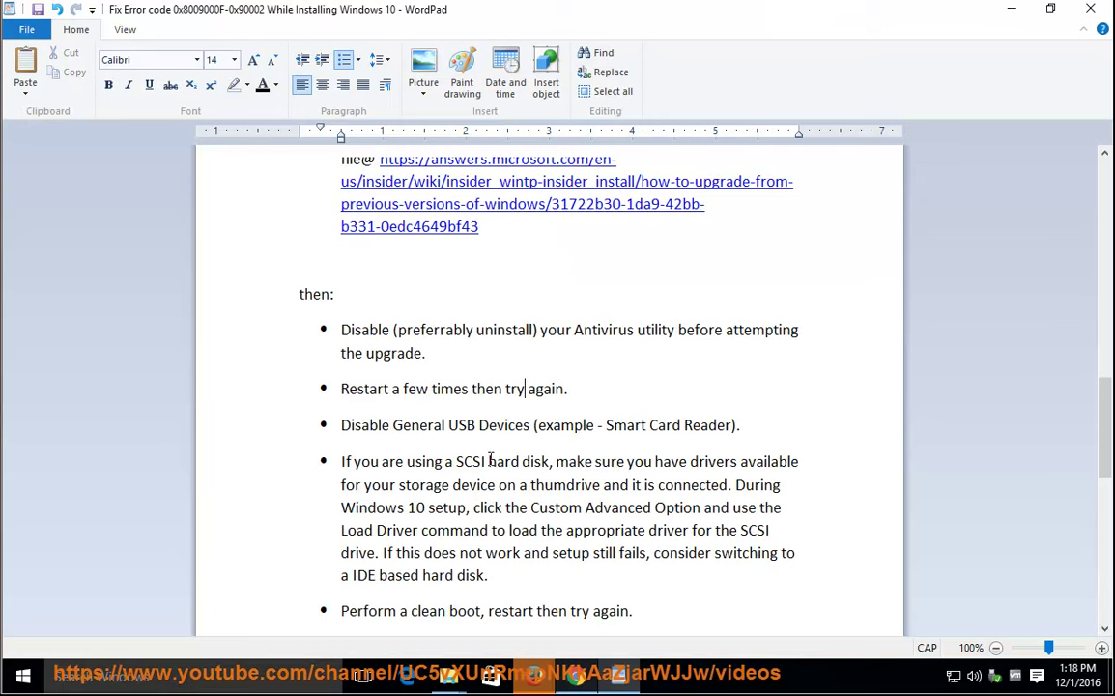
{"action": "left_click_drag", "start_coordinate": [406, 462], "coordinate": [620, 464]}
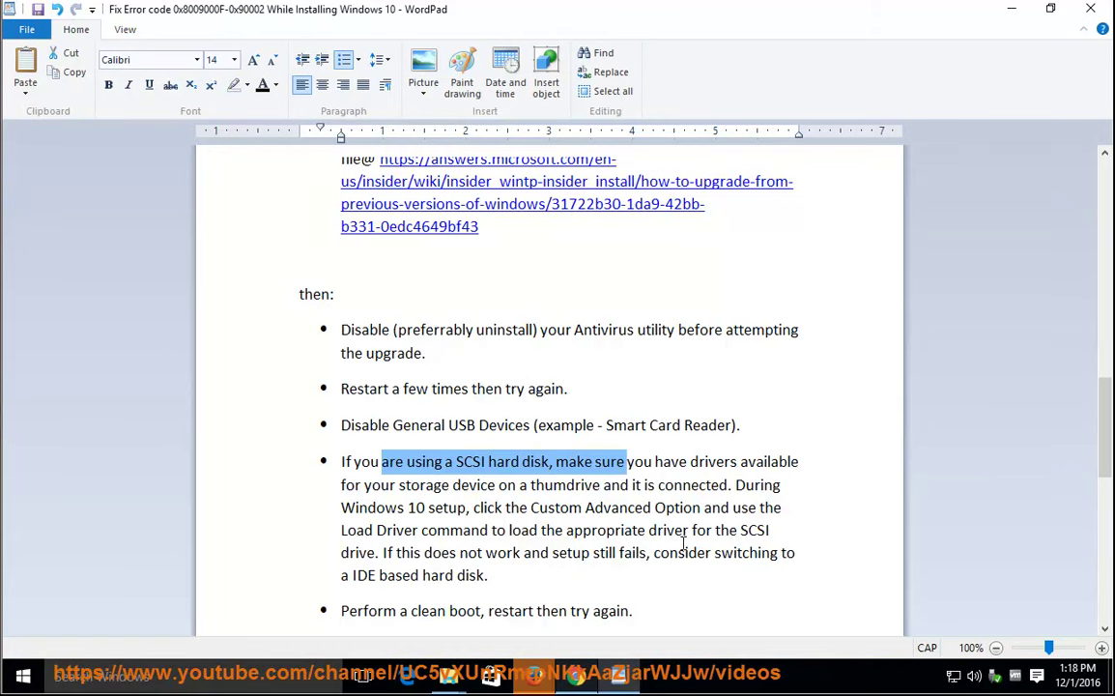
{"action": "left_click", "coordinate": [585, 507]}
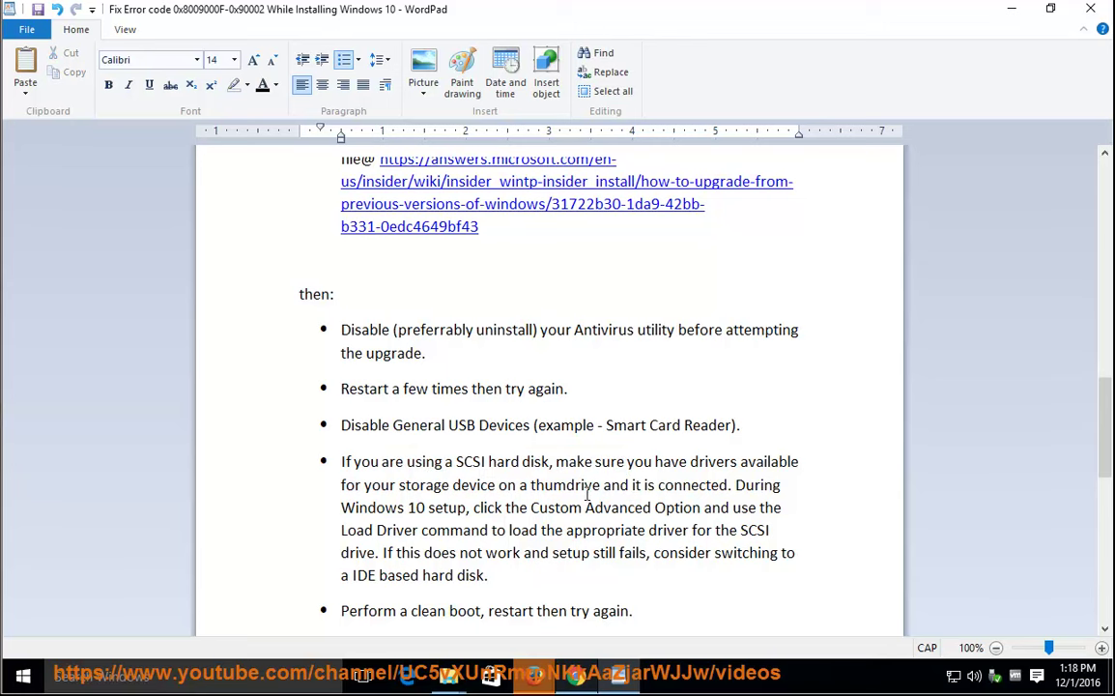
{"action": "left_click_drag", "start_coordinate": [1106, 396], "coordinate": [1106, 431]}
{"action": "left_click", "coordinate": [683, 423]}
{"action": "left_click_drag", "start_coordinate": [683, 423], "coordinate": [353, 435]}
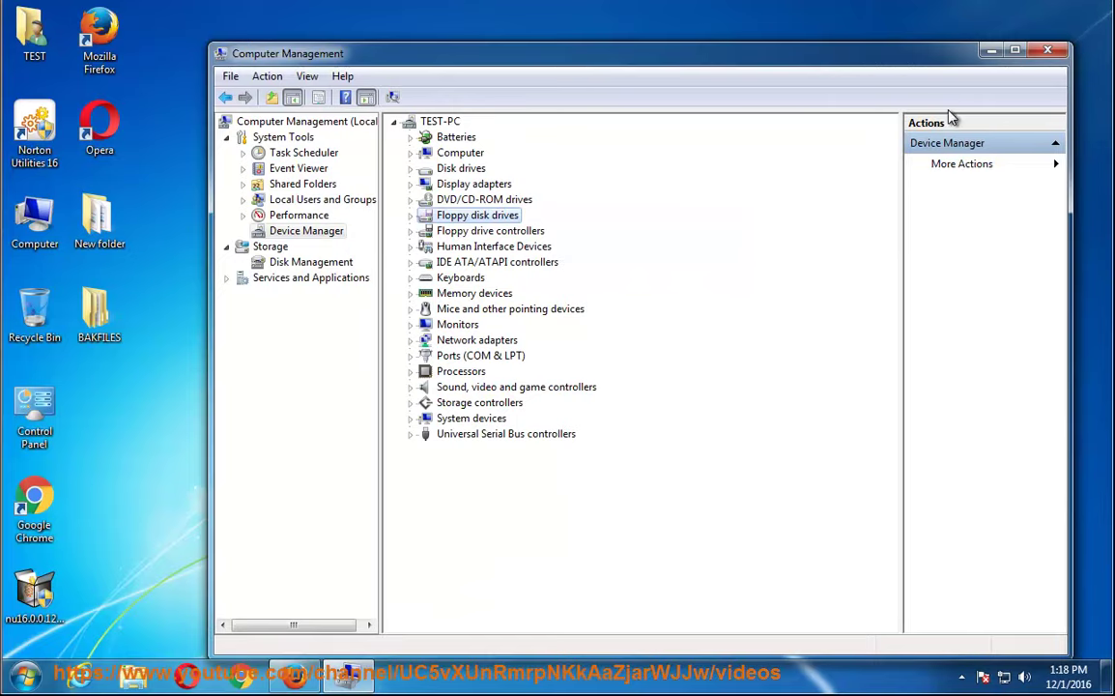
Close Computer Management, view the running applications in Task Manager and close it.
{"action": "left_click", "coordinate": [945, 44]}
{"action": "right_click", "coordinate": [490, 677]}
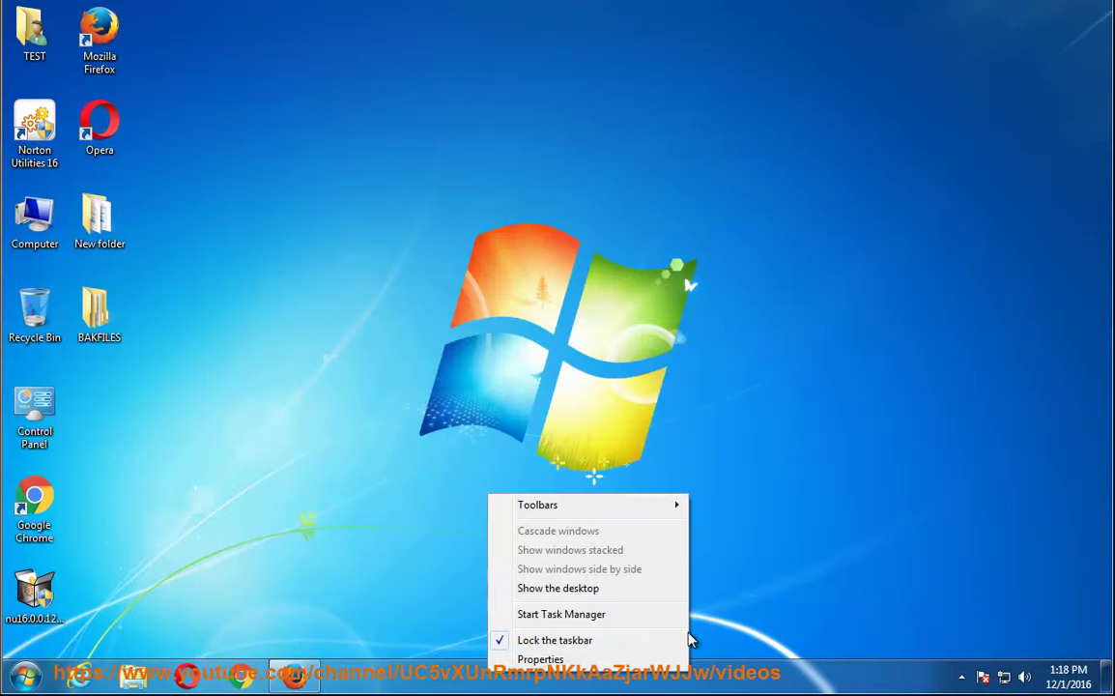
{"action": "left_click", "coordinate": [616, 616]}
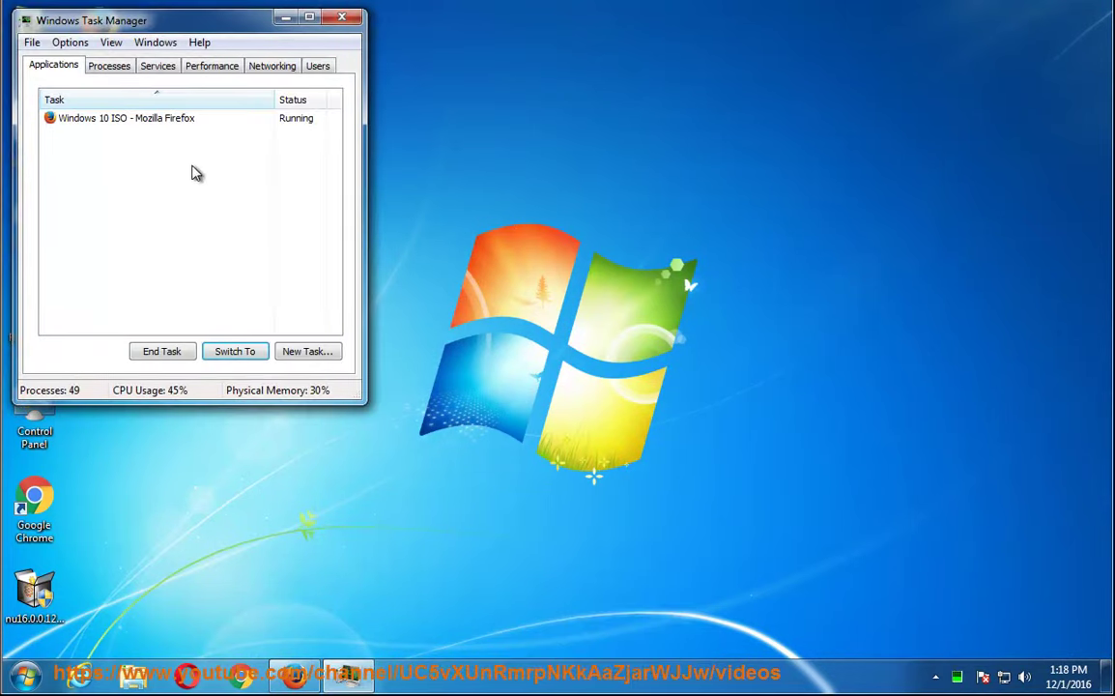
{"action": "left_click", "coordinate": [341, 17]}
Open System Configuration with the MSCONFIG command and hide all Microsoft services in the services list.
{"action": "key", "text": "super+r"}
{"action": "type", "text": "MS"}
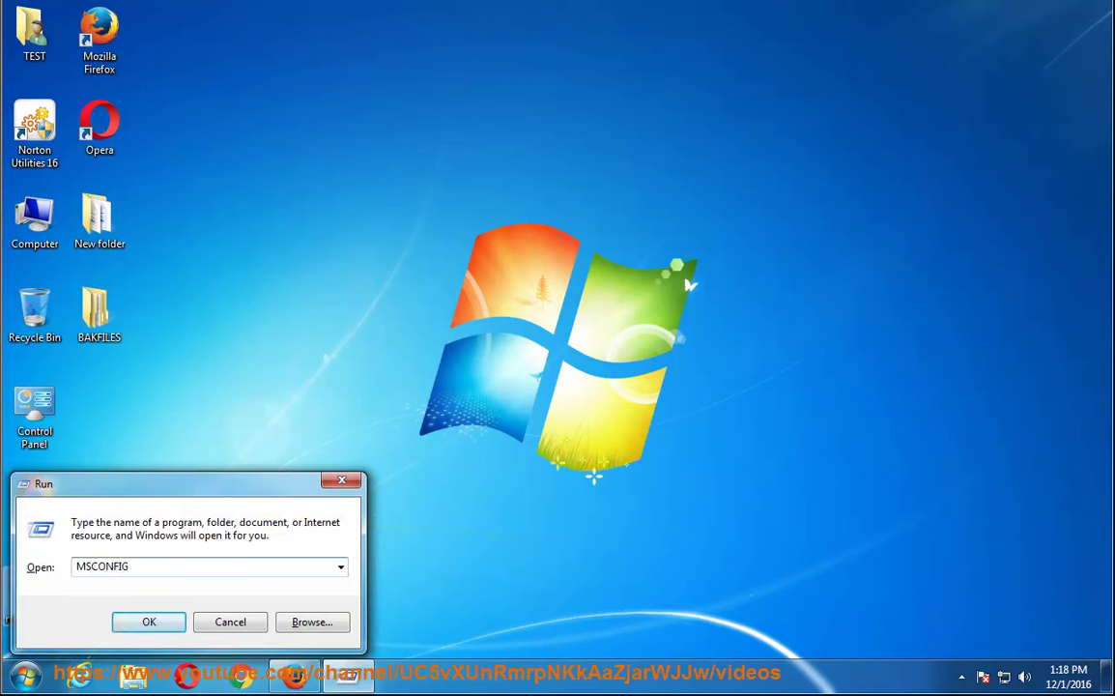
{"action": "left_click", "coordinate": [149, 622]}
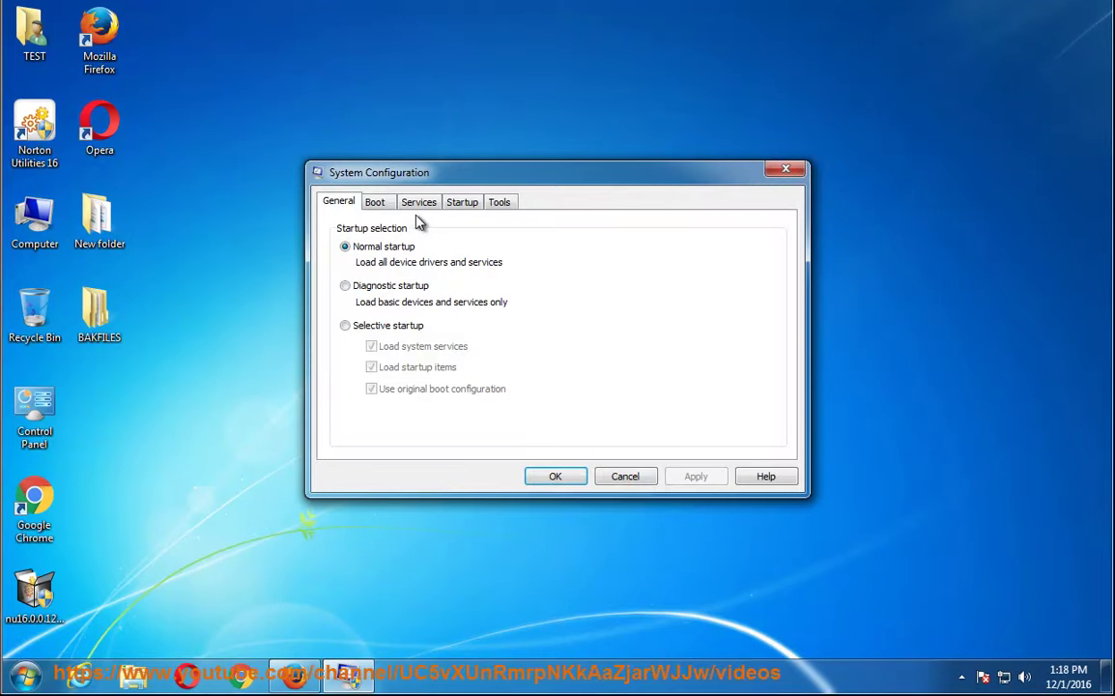
{"action": "left_click", "coordinate": [346, 326]}
{"action": "left_click", "coordinate": [417, 202]}
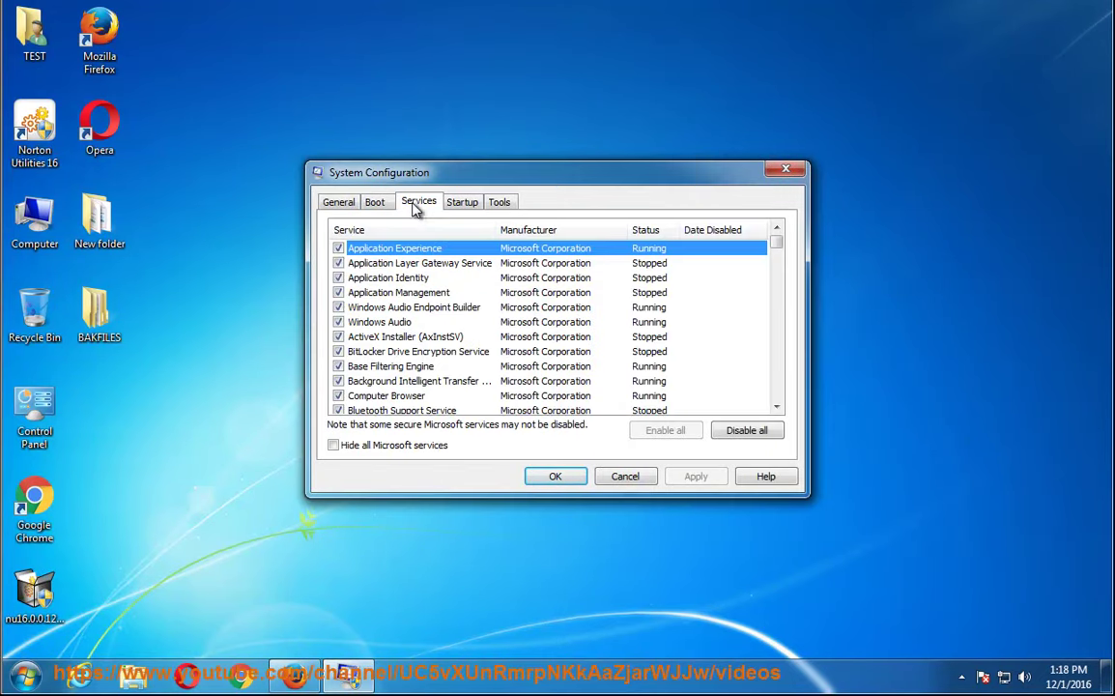
{"action": "left_click", "coordinate": [377, 446]}
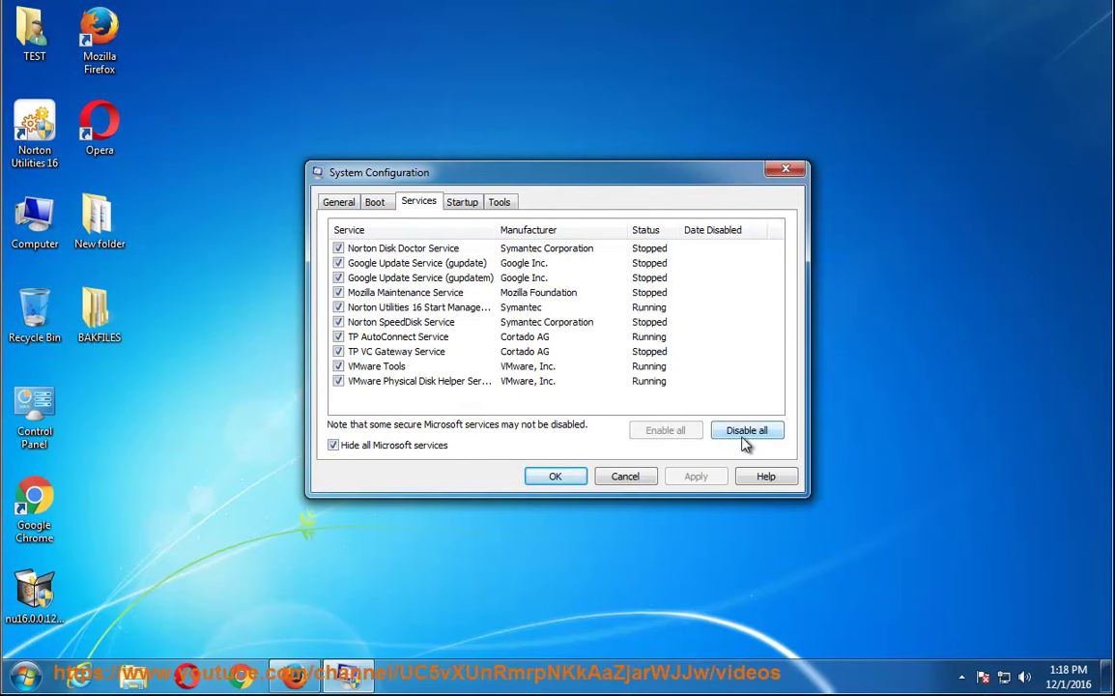
Disable the Symantec SSDMonit startup item and return to the list of services.
{"action": "left_click", "coordinate": [462, 202]}
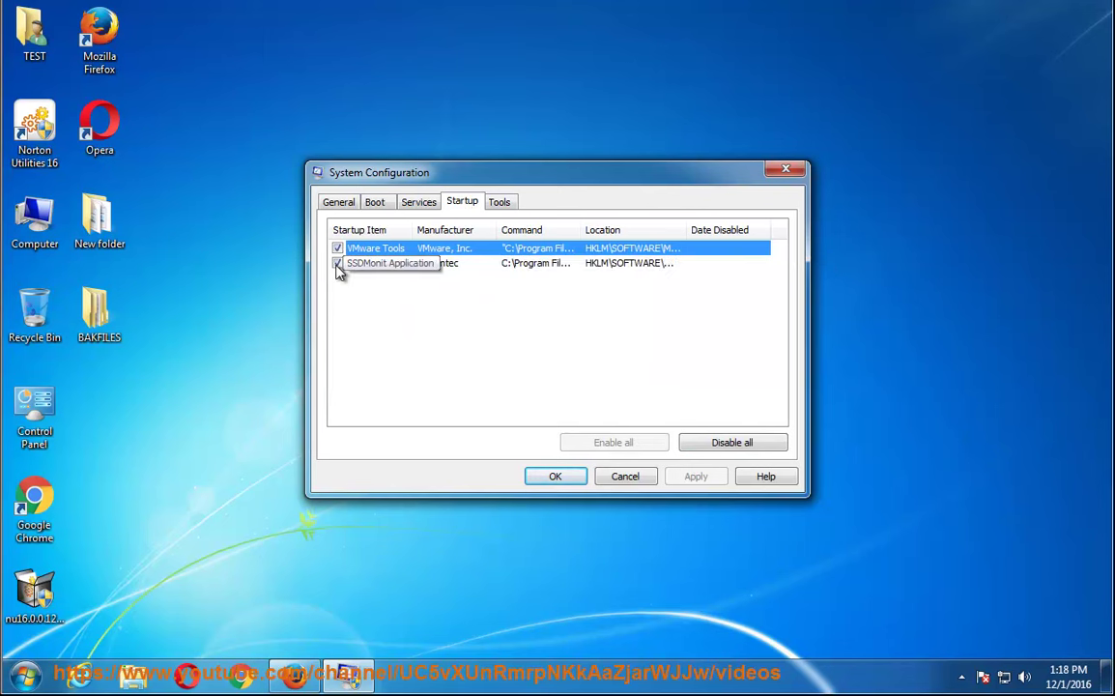
{"action": "left_click", "coordinate": [337, 263]}
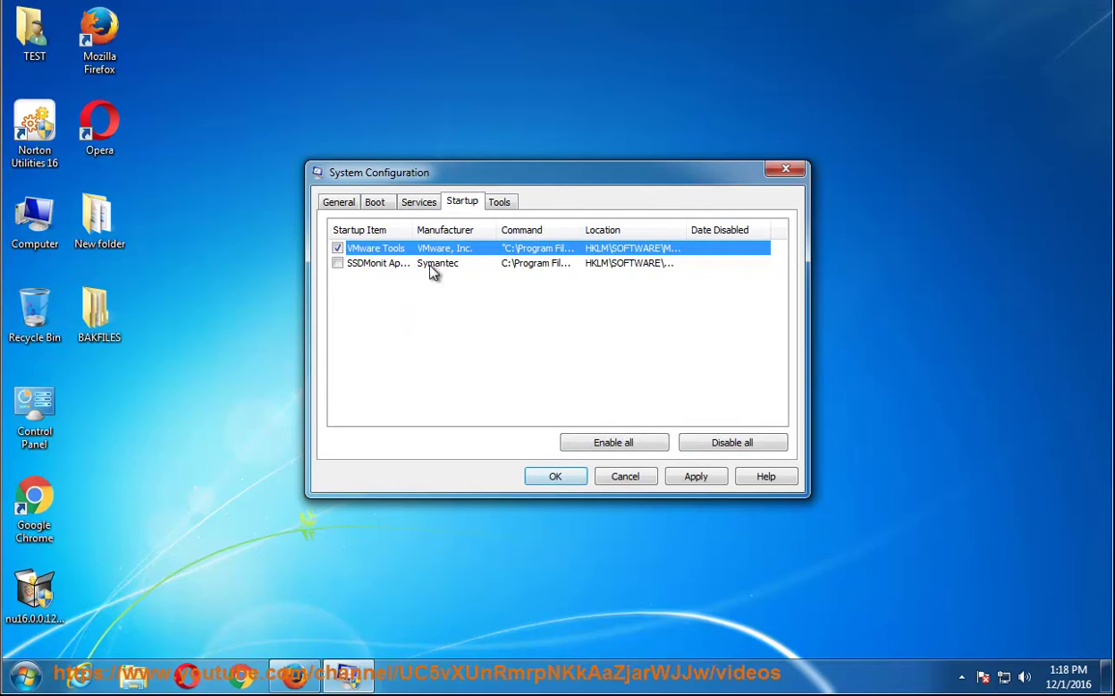
{"action": "left_click", "coordinate": [419, 202]}
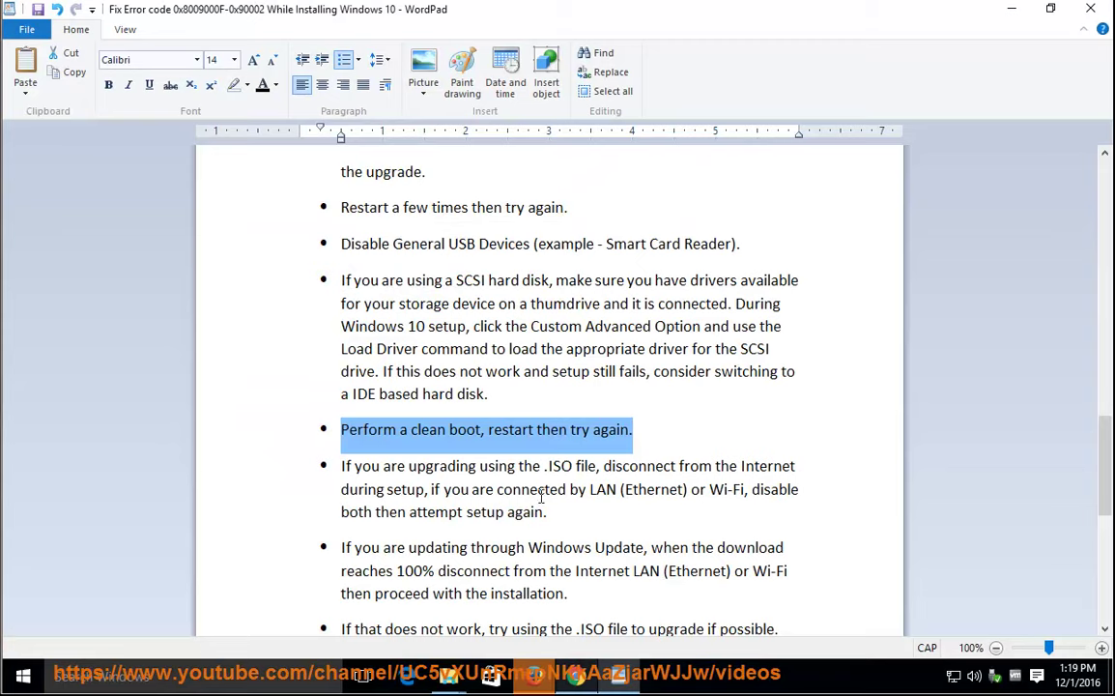
Review the WordPad note on disconnecting LAN and Wi-Fi during setup when upgrading with the .ISO file.
{"action": "left_click", "coordinate": [546, 488]}
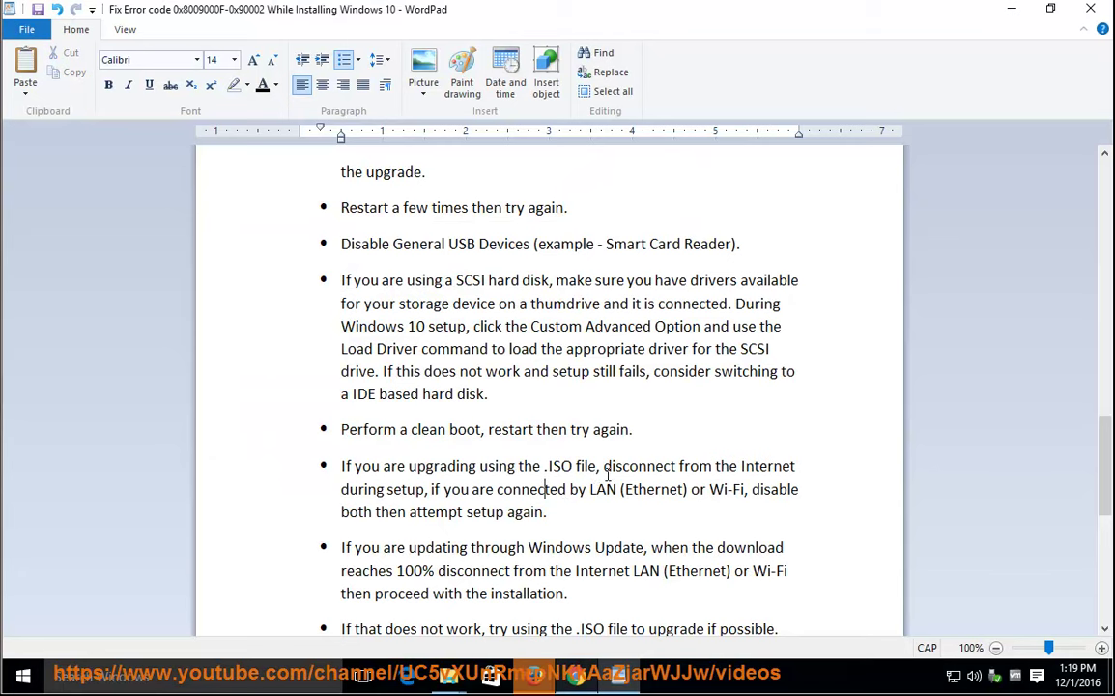
{"action": "left_click_drag", "start_coordinate": [604, 466], "coordinate": [615, 466]}
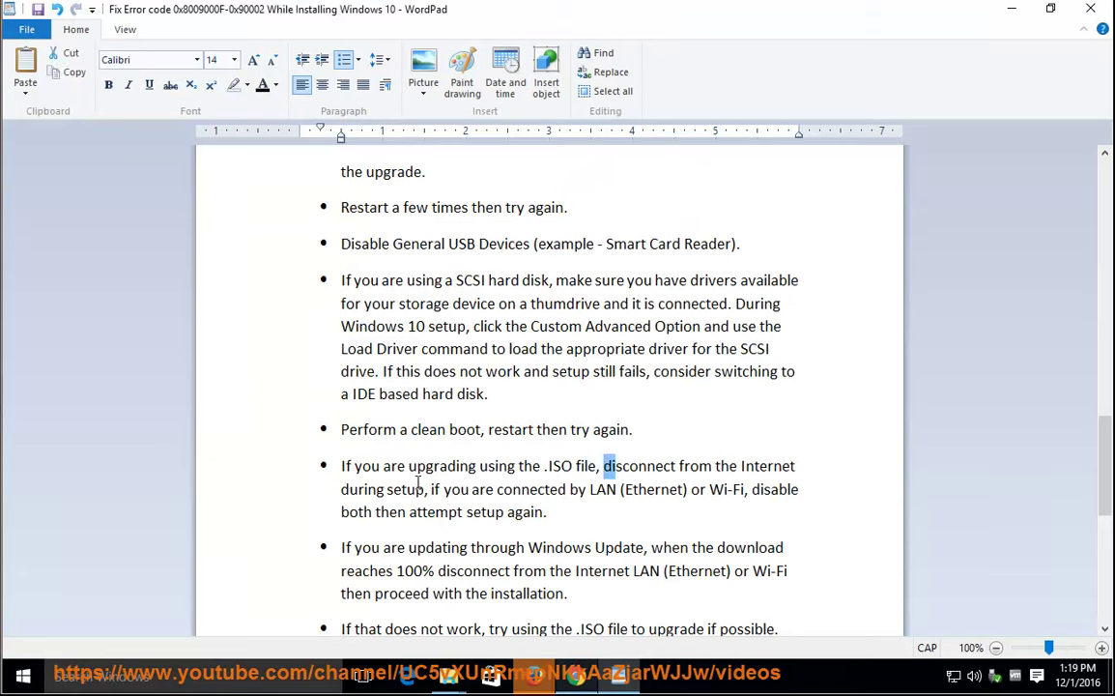
{"action": "left_click_drag", "start_coordinate": [408, 466], "coordinate": [548, 511]}
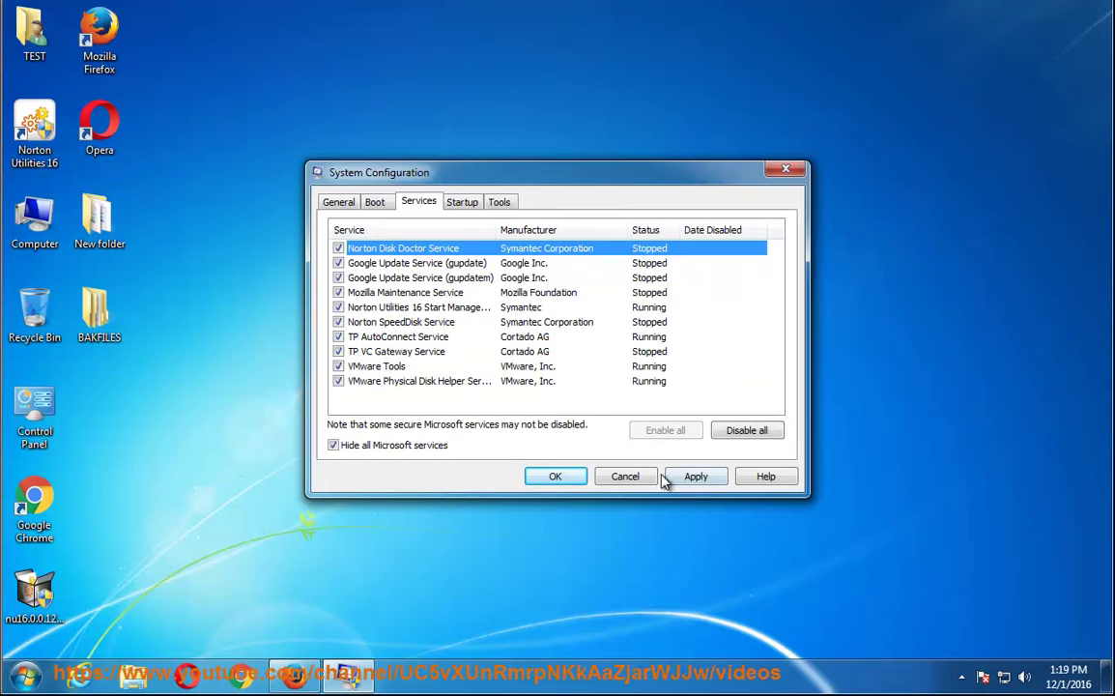
Close System Configuration and open the adapter settings from the Network and Sharing Center.
{"action": "key", "text": "Return"}
{"action": "right_click", "coordinate": [1007, 683]}
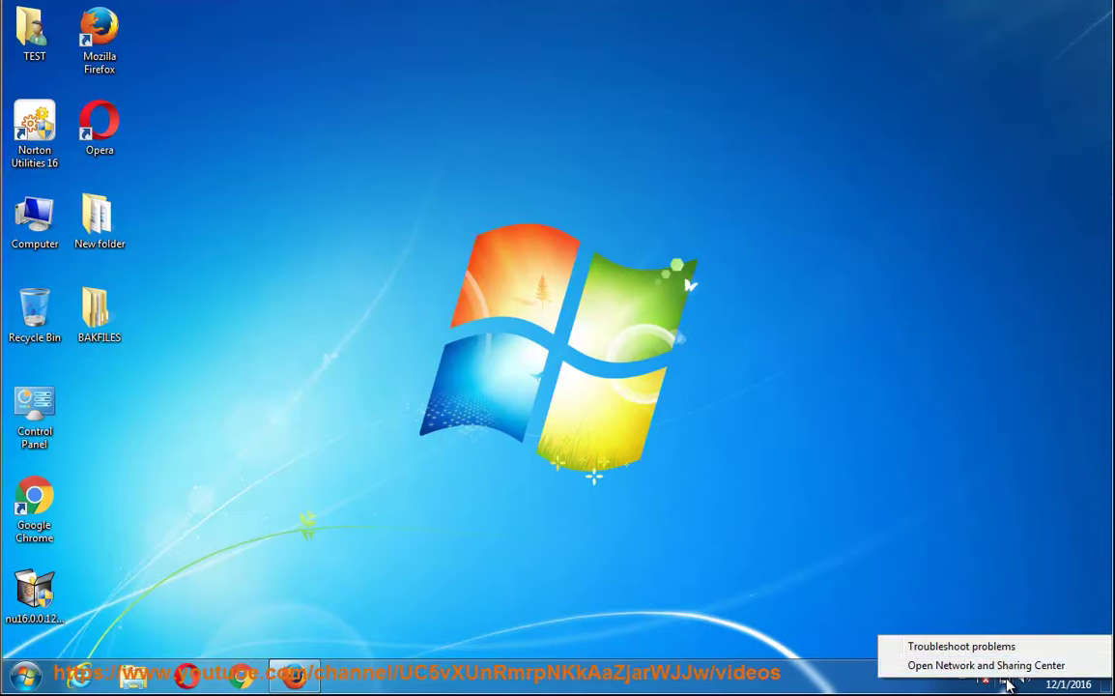
{"action": "left_click", "coordinate": [1005, 666]}
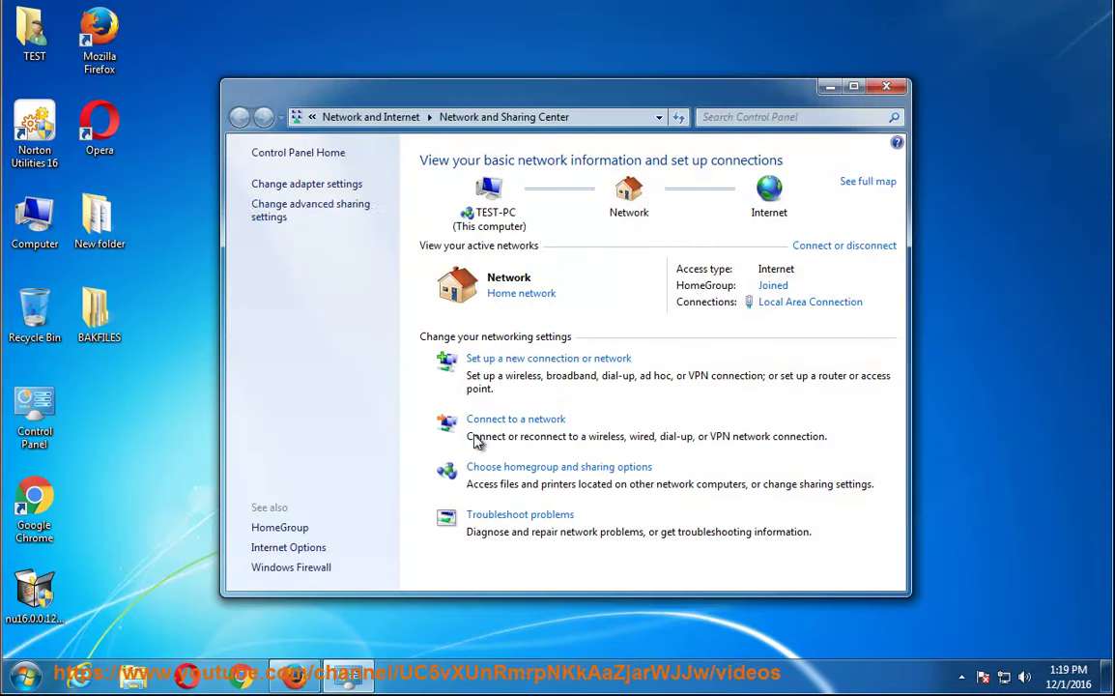
{"action": "left_click", "coordinate": [307, 183]}
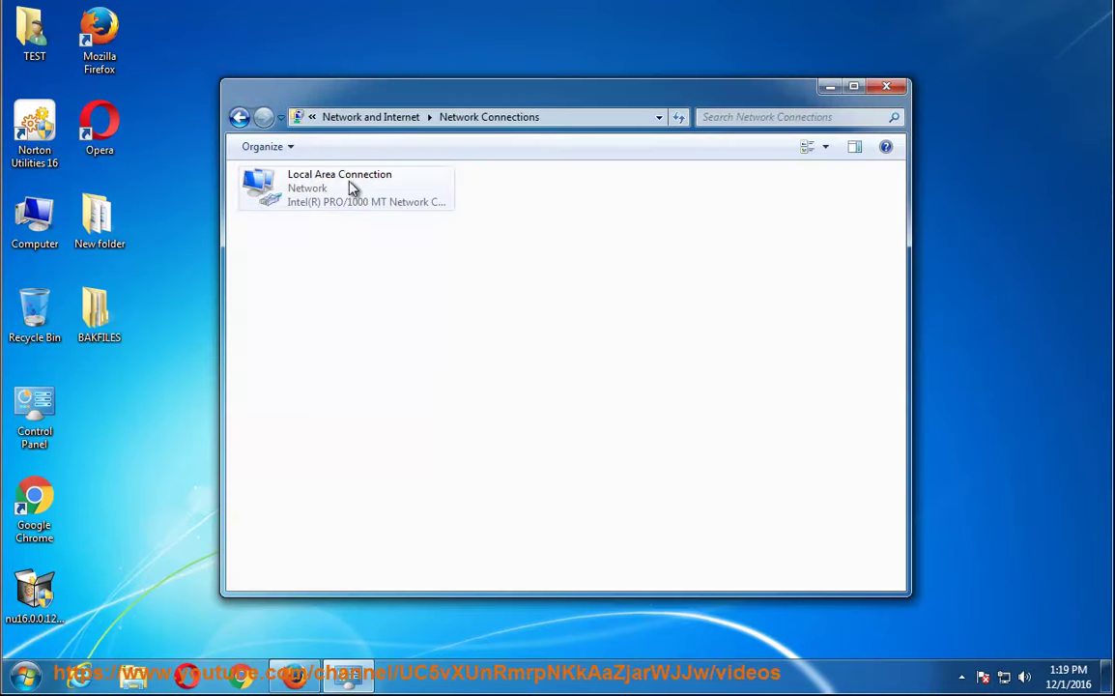
Examine the Disable option and the properties of Local Area Connection, leaving the properties without changes.
{"action": "right_click", "coordinate": [274, 188]}
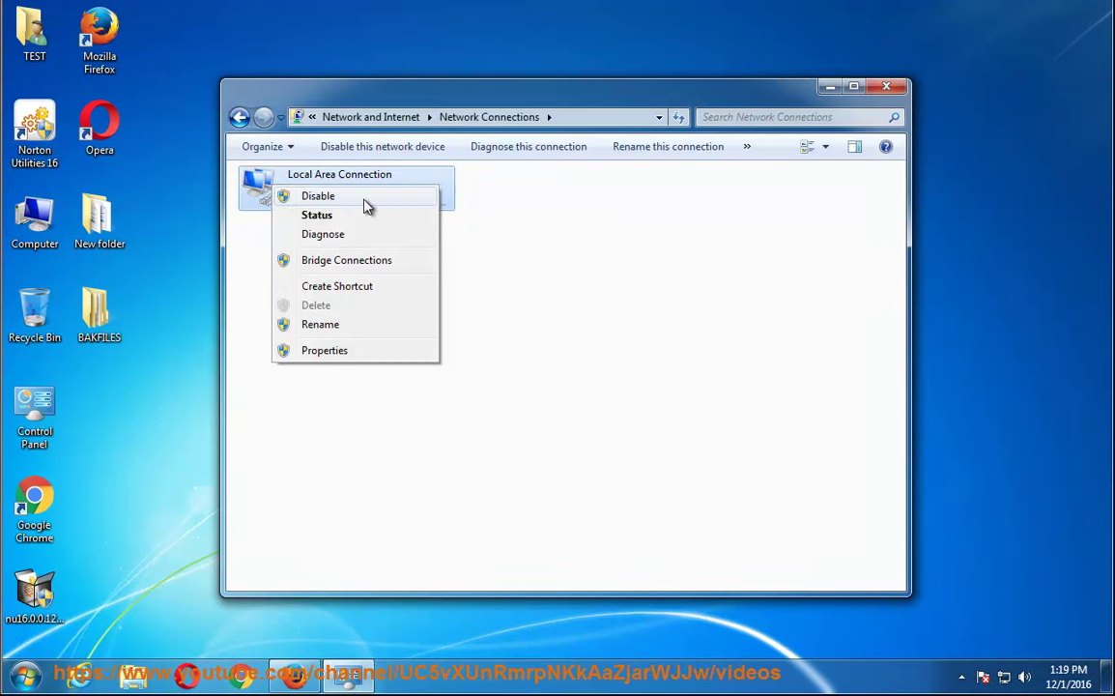
{"action": "left_click", "coordinate": [496, 207]}
{"action": "left_click", "coordinate": [386, 188]}
{"action": "right_click", "coordinate": [452, 179]}
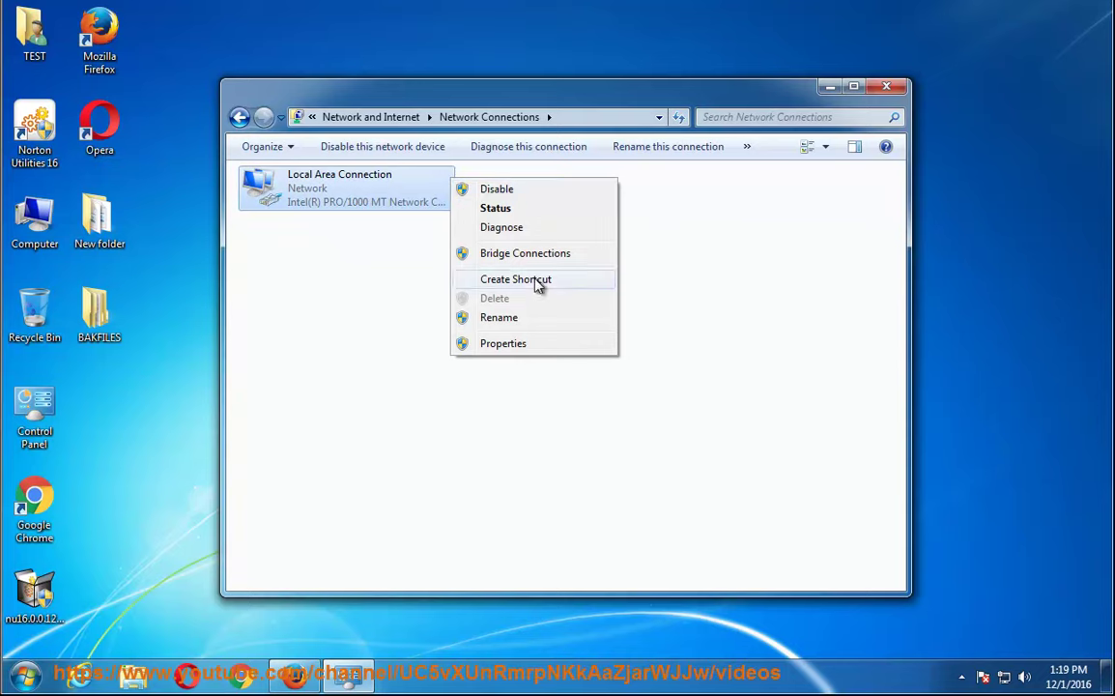
{"action": "left_click", "coordinate": [538, 345]}
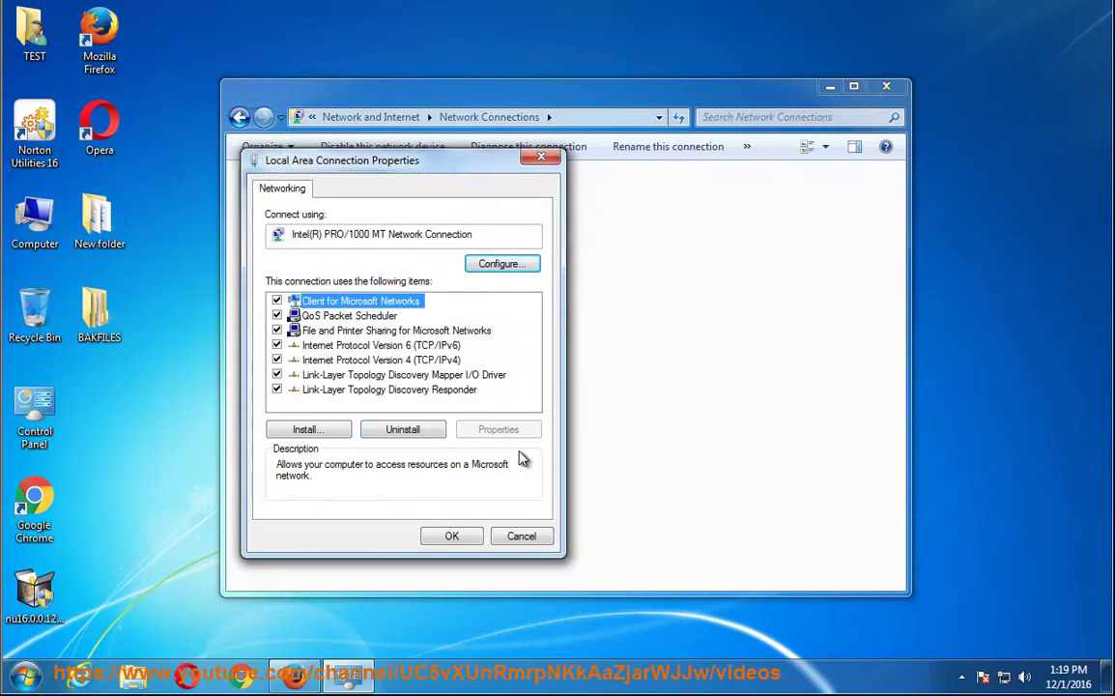
{"action": "left_click", "coordinate": [518, 537]}
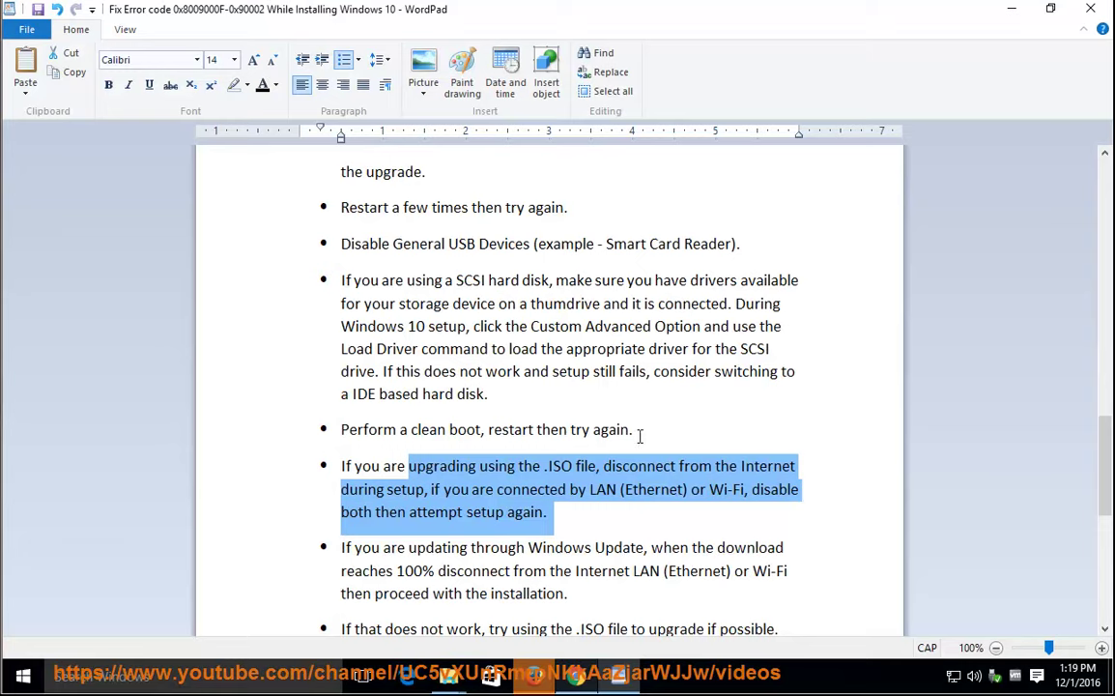
Review the WordPad note on disconnecting from the Internet once the Windows Update download reaches 100%.
{"action": "left_click", "coordinate": [655, 488]}
{"action": "scroll", "coordinate": [620, 538], "scroll_direction": "down", "scroll_amount": 1}
{"action": "scroll", "coordinate": [620, 539], "scroll_direction": "down", "scroll_amount": 1}
{"action": "left_click_drag", "start_coordinate": [355, 452], "coordinate": [572, 495]}
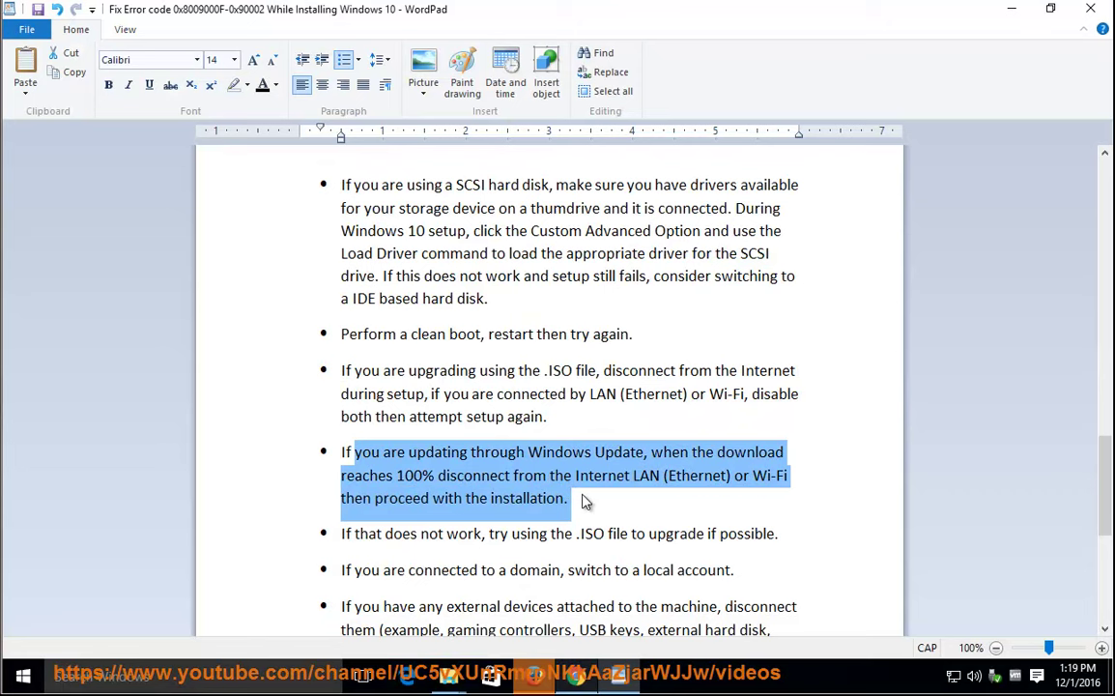
{"action": "left_click", "coordinate": [583, 496]}
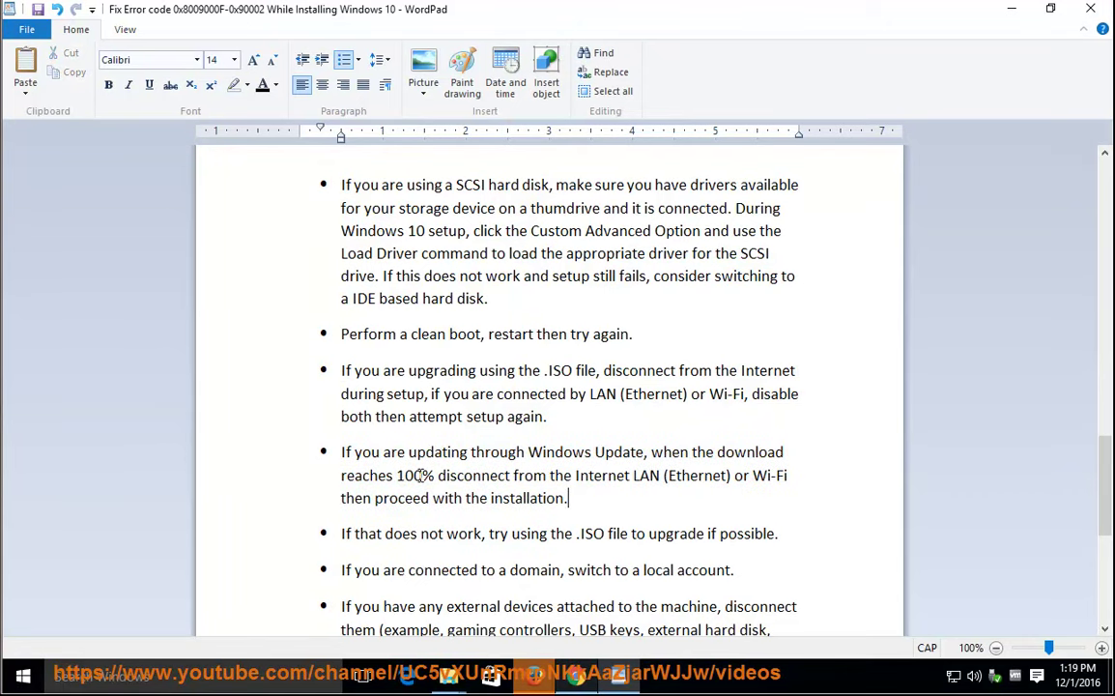
{"action": "left_click_drag", "start_coordinate": [426, 475], "coordinate": [355, 486]}
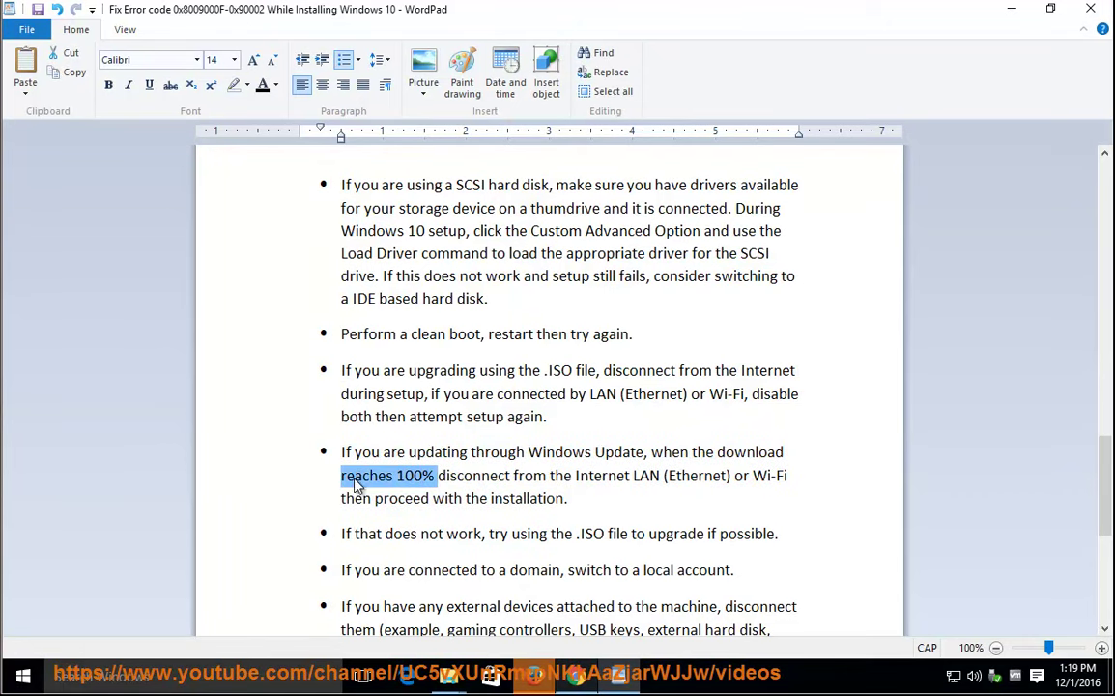
{"action": "left_click", "coordinate": [550, 483]}
Review the notes on upgrading with the .ISO file, switching from a domain to a local account, and disconnecting external devices.
{"action": "left_click_drag", "start_coordinate": [794, 533], "coordinate": [398, 530]}
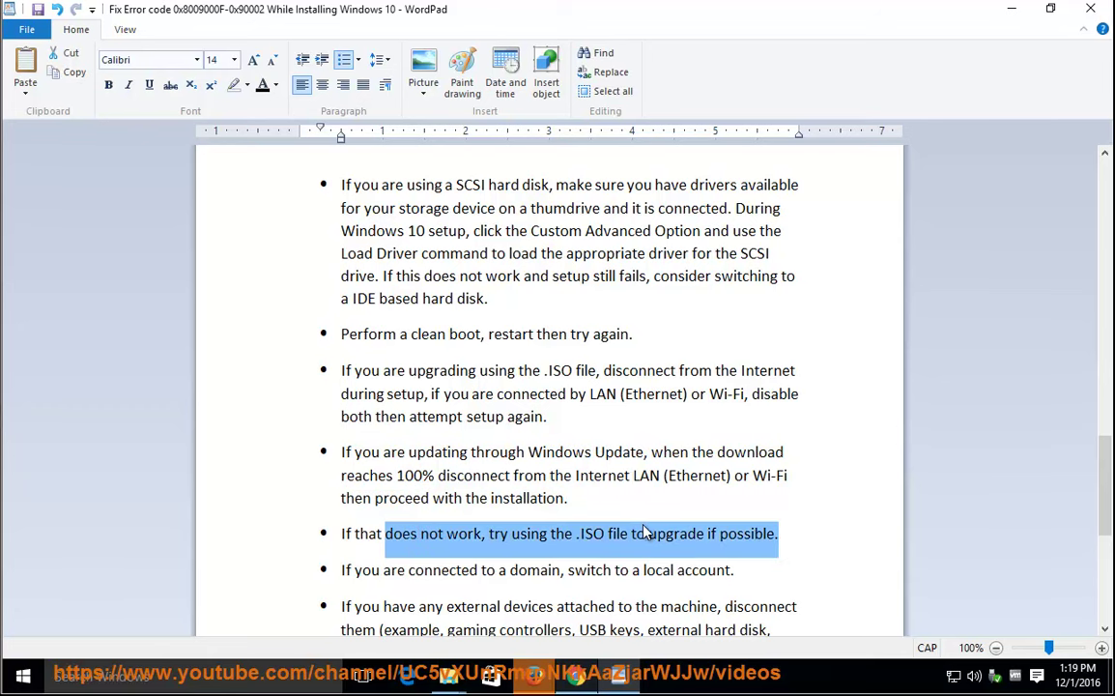
{"action": "scroll", "coordinate": [739, 535], "scroll_direction": "down", "scroll_amount": 1}
{"action": "left_click_drag", "start_coordinate": [734, 486], "coordinate": [368, 492]}
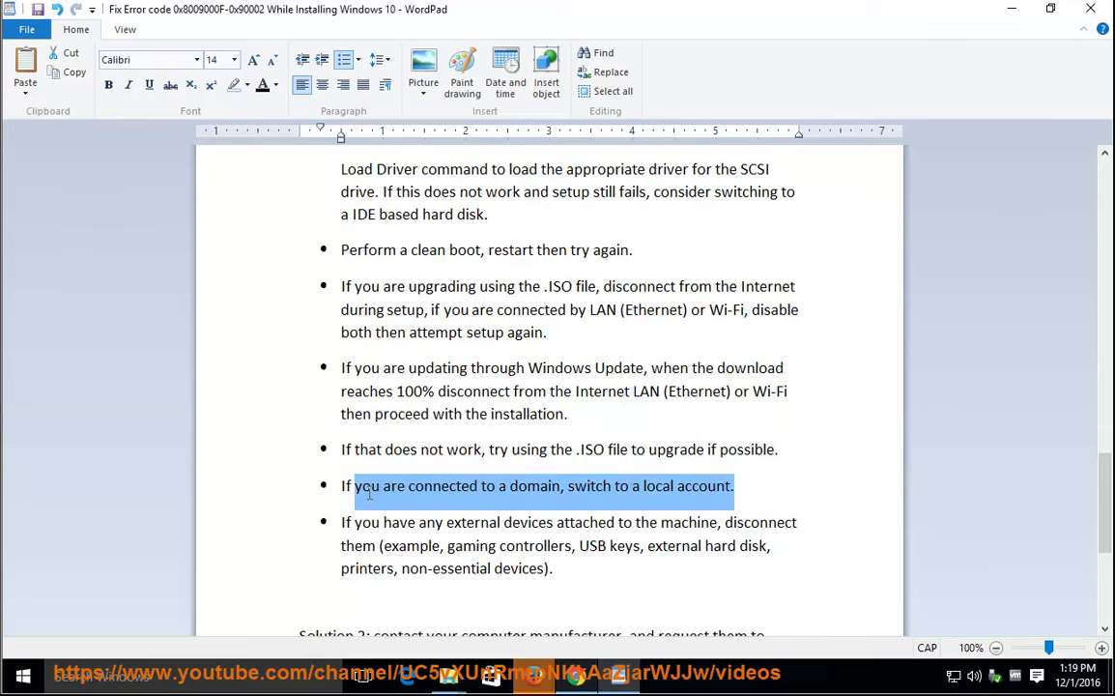
{"action": "left_click", "coordinate": [589, 566]}
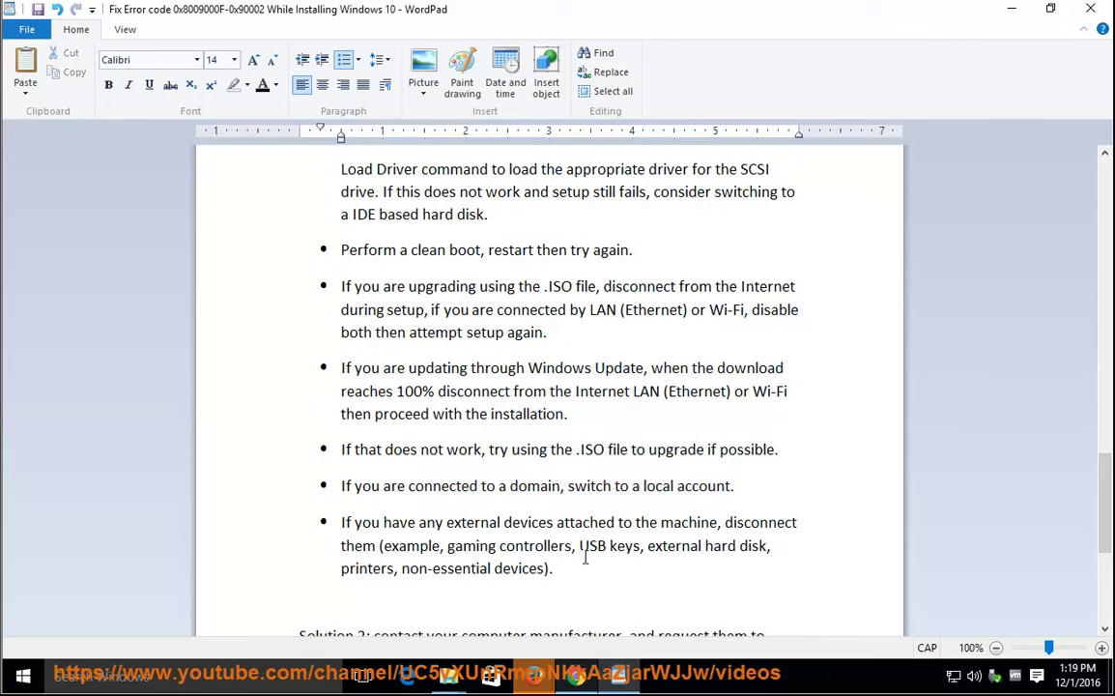
Review the notes on disconnecting external devices and Solution 2 about asking the computer manufacturer to update the BIOS.
{"action": "left_click_drag", "start_coordinate": [343, 546], "coordinate": [674, 564]}
{"action": "left_click", "coordinate": [637, 573]}
{"action": "left_click_drag", "start_coordinate": [1108, 478], "coordinate": [1108, 495]}
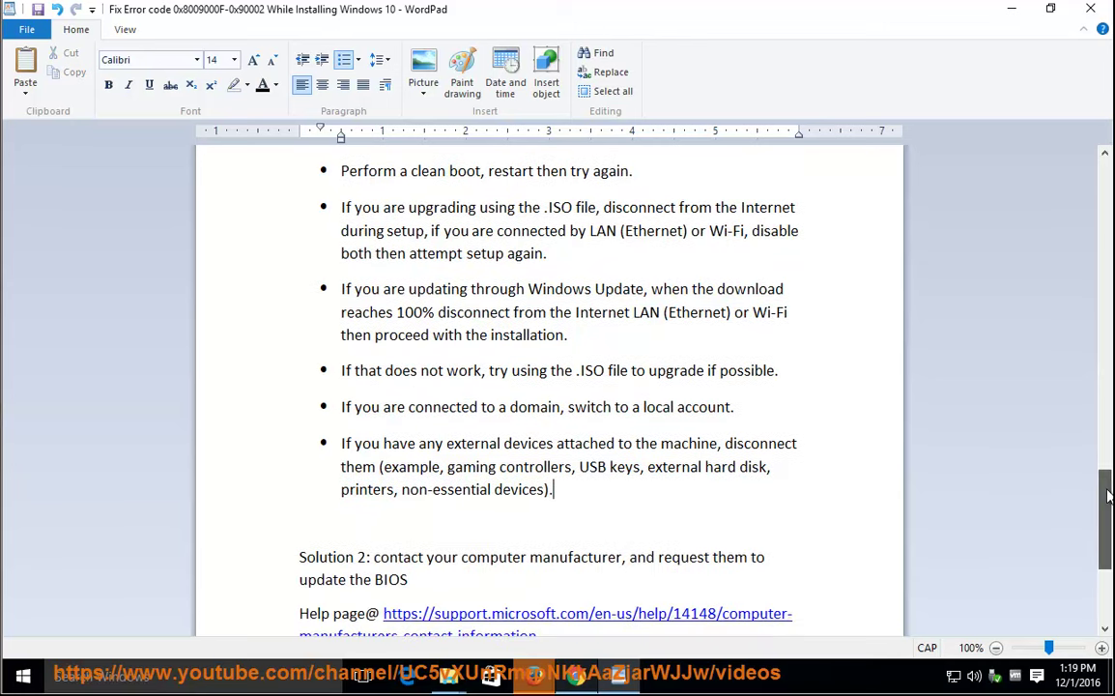
{"action": "scroll", "coordinate": [568, 509], "scroll_direction": "down", "scroll_amount": 1}
{"action": "left_click_drag", "start_coordinate": [422, 483], "coordinate": [343, 502]}
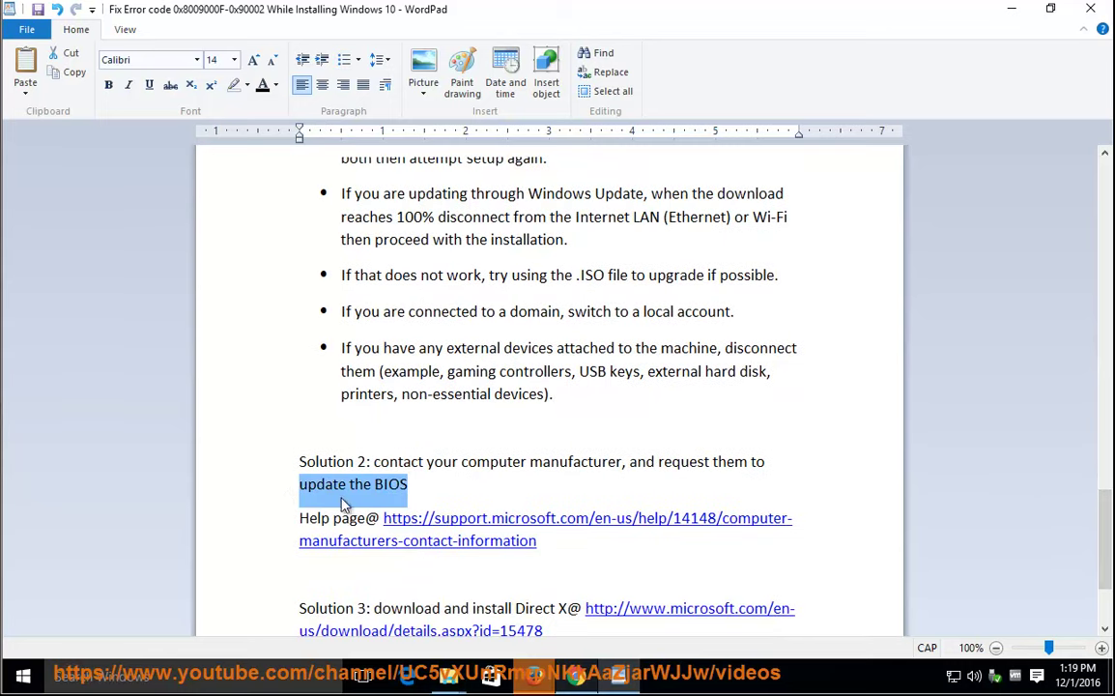
{"action": "left_click", "coordinate": [617, 551]}
Copy the Direct X download link from Solution 3 in the WordPad notes.
{"action": "scroll", "coordinate": [615, 549], "scroll_direction": "down", "scroll_amount": 2}
{"action": "left_click_drag", "start_coordinate": [567, 530], "coordinate": [476, 529]}
{"action": "left_click", "coordinate": [606, 564]}
{"action": "mouse_move", "coordinate": [590, 552]}
{"action": "left_mouse_down"}
{"action": "mouse_move", "coordinate": [586, 529]}
{"action": "mouse_move", "coordinate": [598, 529]}
{"action": "left_mouse_up"}
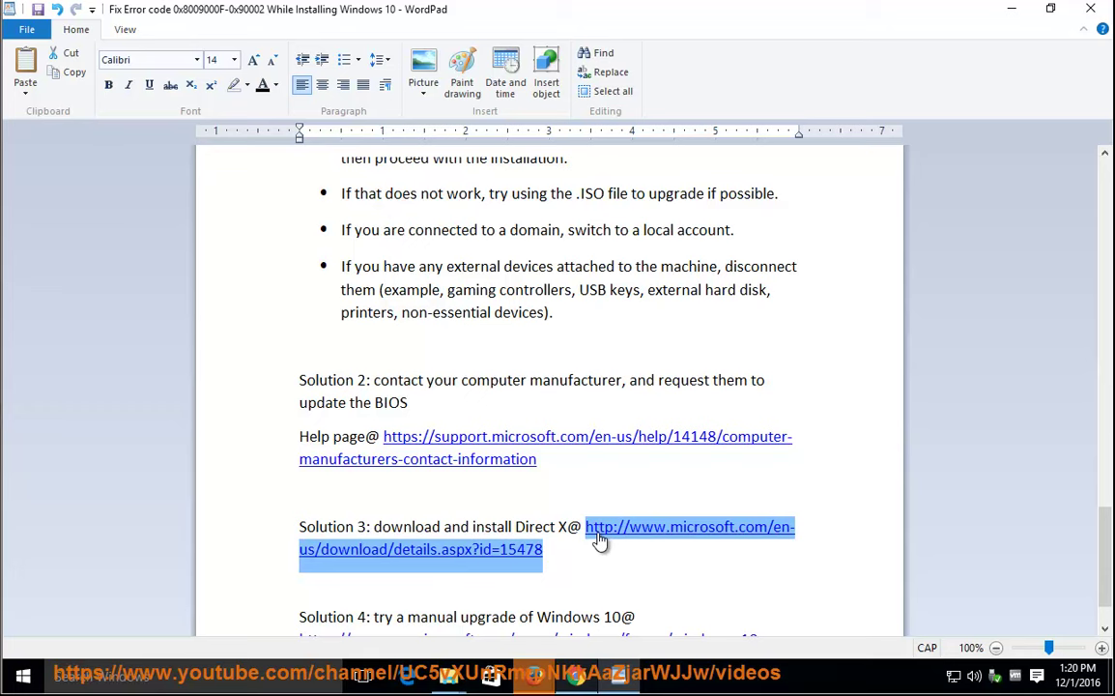
{"action": "right_click", "coordinate": [653, 528]}
{"action": "left_click", "coordinate": [690, 555]}
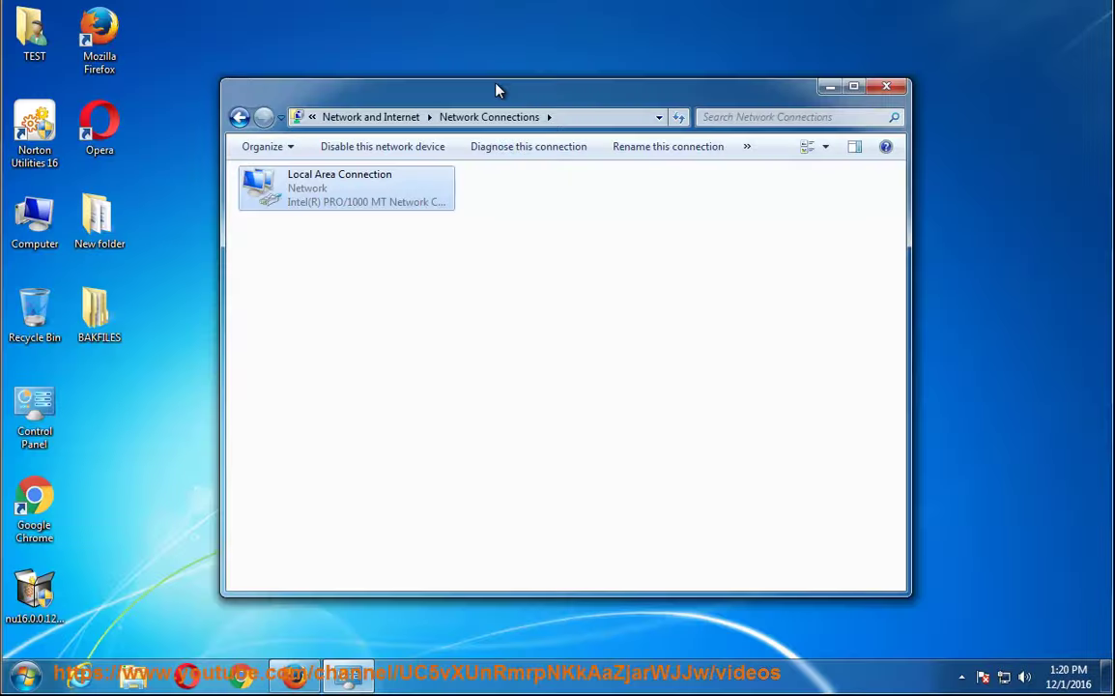
{"action": "left_click", "coordinate": [886, 86]}
{"action": "left_click", "coordinate": [305, 676]}
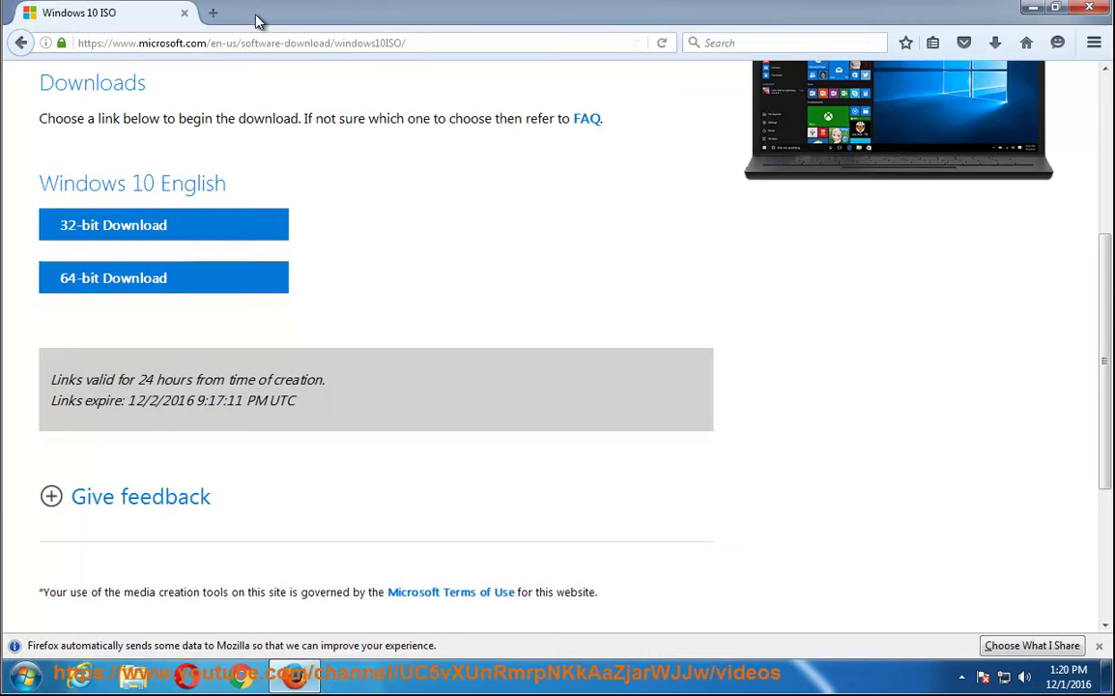
{"action": "left_click", "coordinate": [245, 40]}
{"action": "key", "text": "BackSpace"}
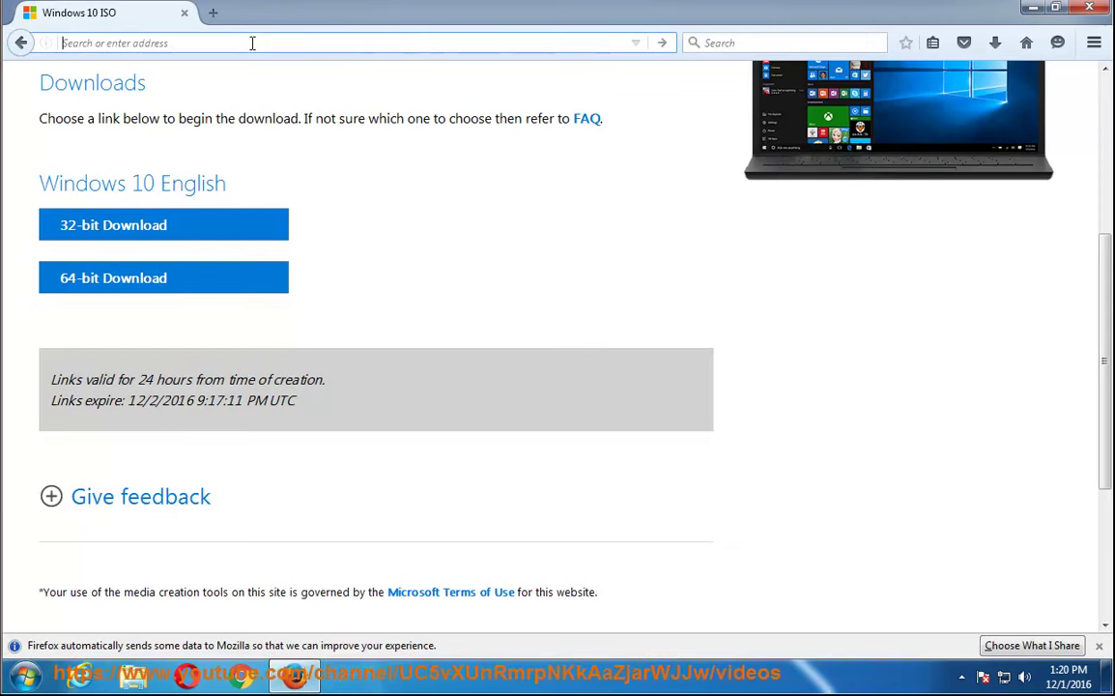
{"action": "right_click", "coordinate": [250, 39]}
{"action": "left_click", "coordinate": [300, 117]}
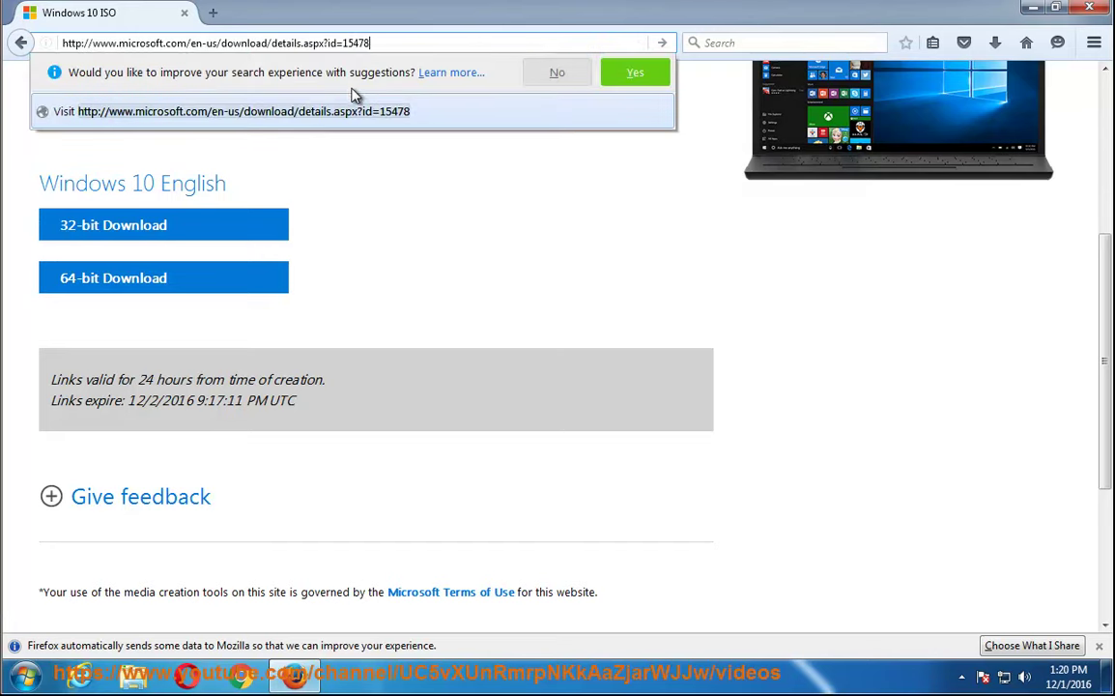
{"action": "key", "text": "Return"}
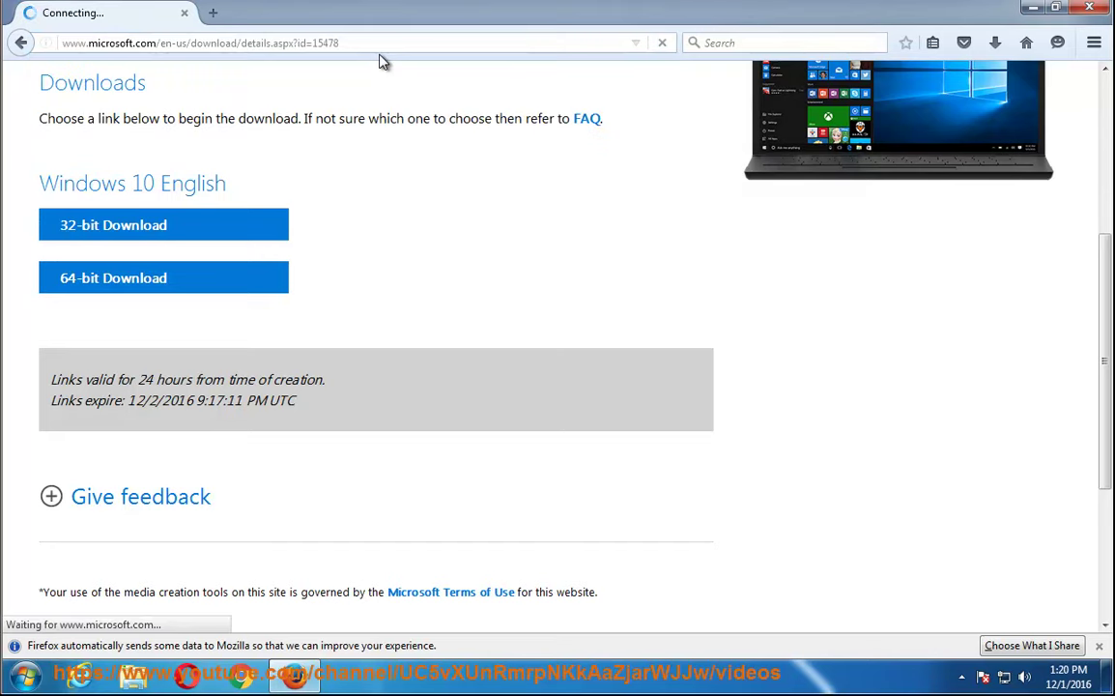
Dismiss the Firefox data-sharing notice and start the DirectX End-User Runtimes (April 2006) full download, using the manual download link as well.
{"action": "left_click", "coordinate": [1098, 645]}
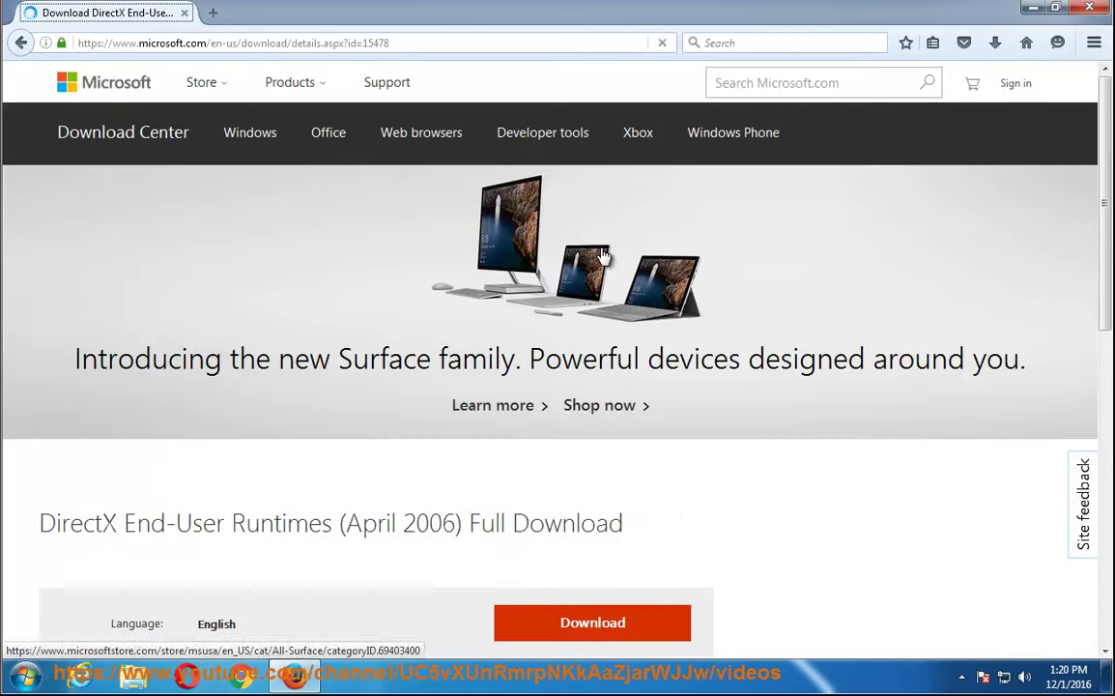
{"action": "scroll", "coordinate": [671, 512], "scroll_direction": "down", "scroll_amount": 3}
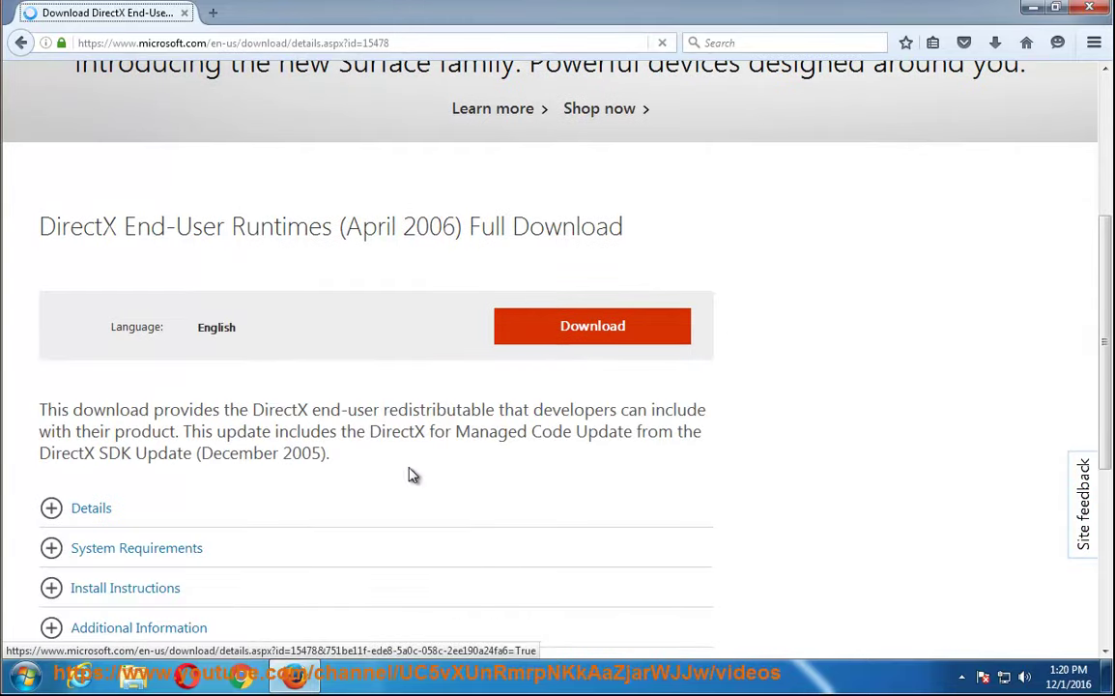
{"action": "left_click", "coordinate": [580, 336]}
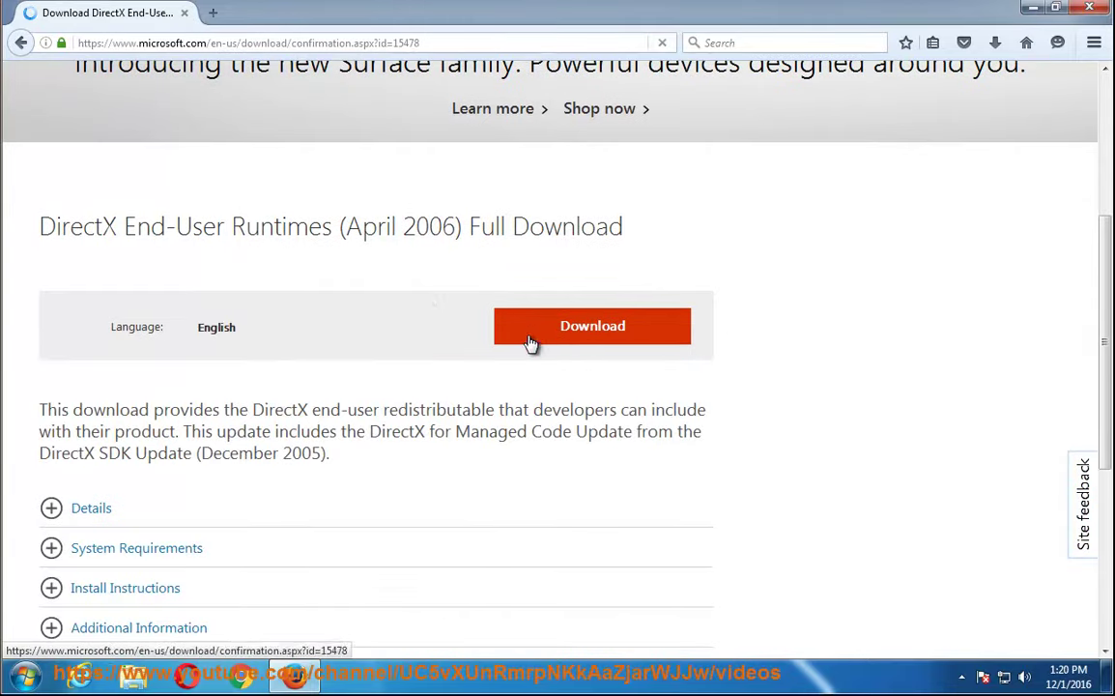
{"action": "scroll", "coordinate": [326, 545], "scroll_direction": "down", "scroll_amount": 2}
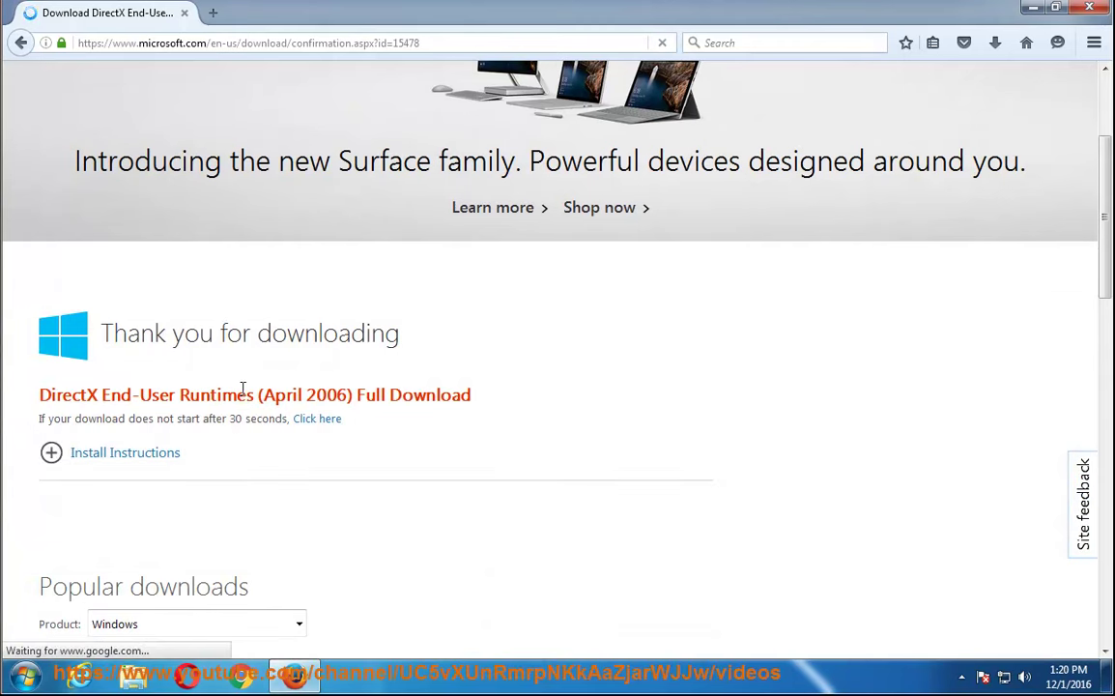
{"action": "left_click_drag", "start_coordinate": [257, 370], "coordinate": [398, 371]}
{"action": "left_click", "coordinate": [367, 425]}
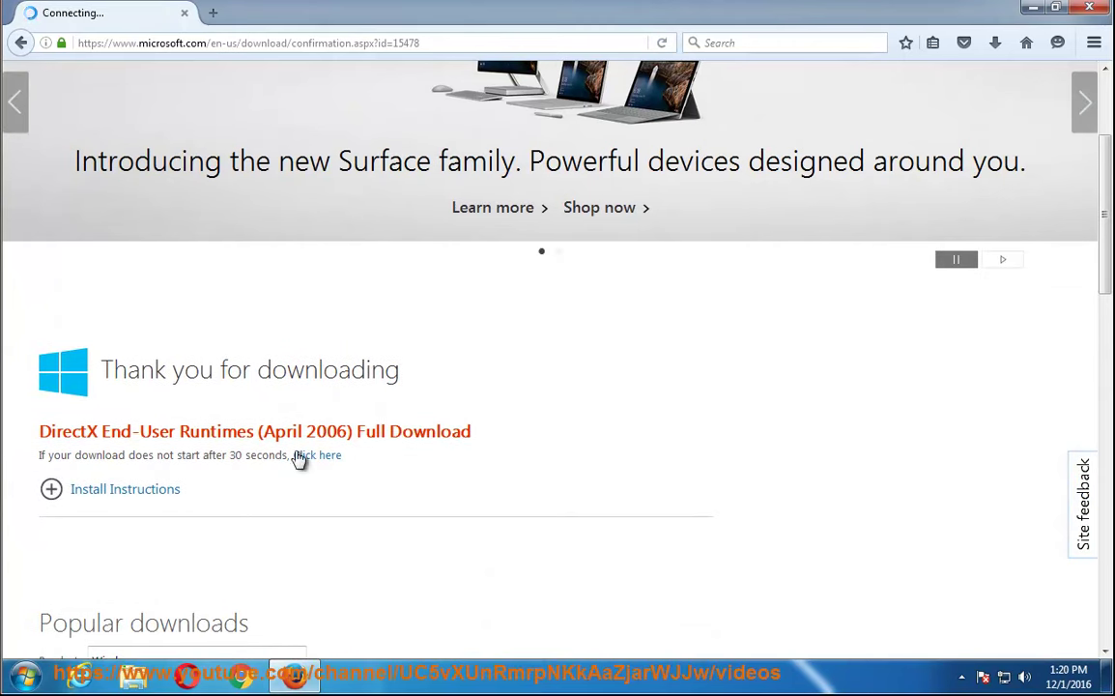
{"action": "left_click", "coordinate": [310, 458]}
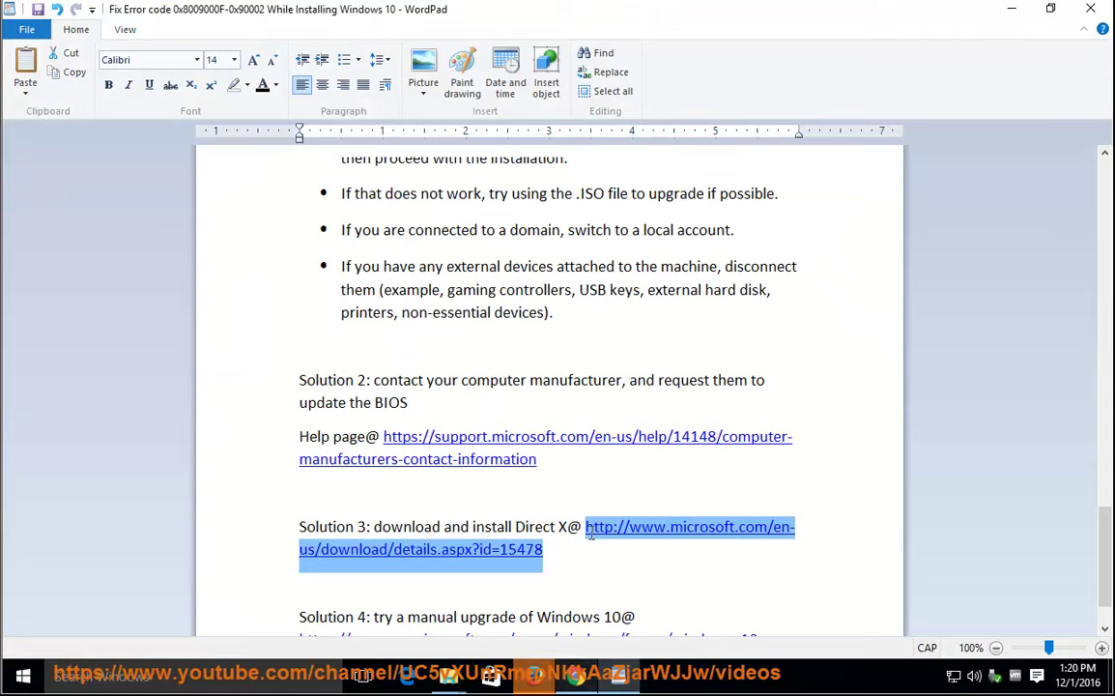
Review Solution 4 on the manual Windows 10 upgrade in the WordPad notes and return to the document's beginning.
{"action": "left_click", "coordinate": [568, 553]}
{"action": "scroll", "coordinate": [569, 547], "scroll_direction": "down", "scroll_amount": 1}
{"action": "left_click_drag", "start_coordinate": [621, 544], "coordinate": [305, 549]}
{"action": "left_click_drag", "start_coordinate": [804, 617], "coordinate": [271, 570]}
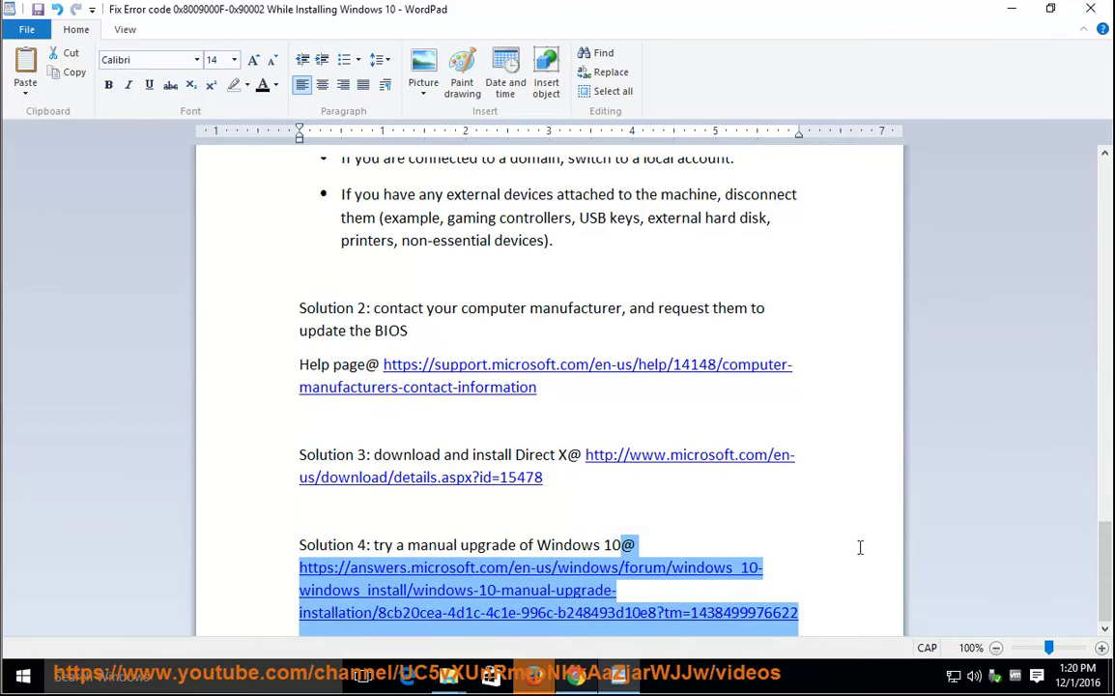
{"action": "scroll", "coordinate": [860, 546], "scroll_direction": "up", "scroll_amount": 20}
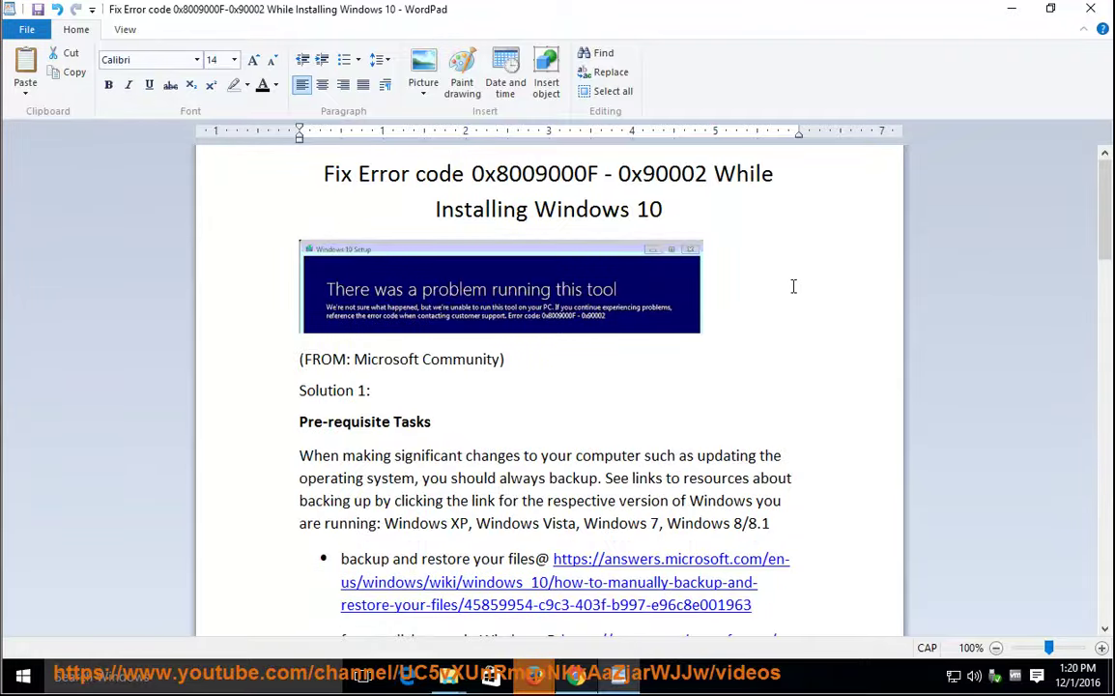